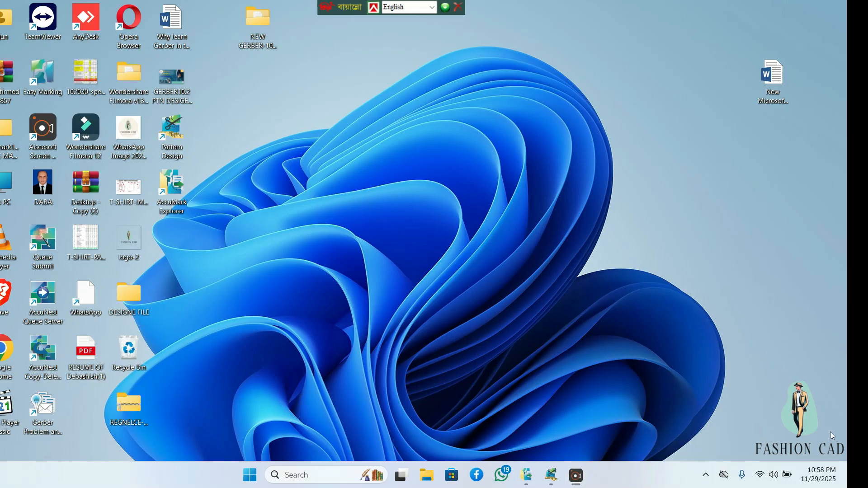
# Step: Switch to Pattern Design and reposition the graded front piece P1-1265-FRT in the work area
pyautogui.click(564, 475)
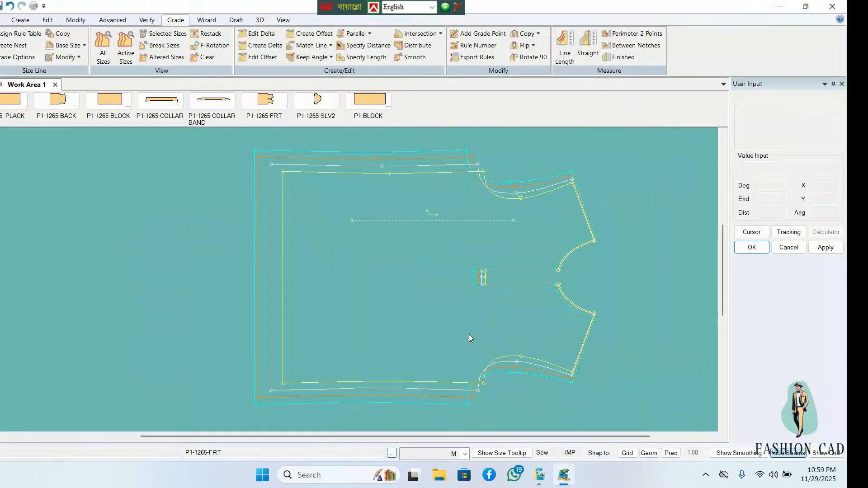
pyautogui.moveTo(424, 207); pyautogui.dragTo(291, 218)
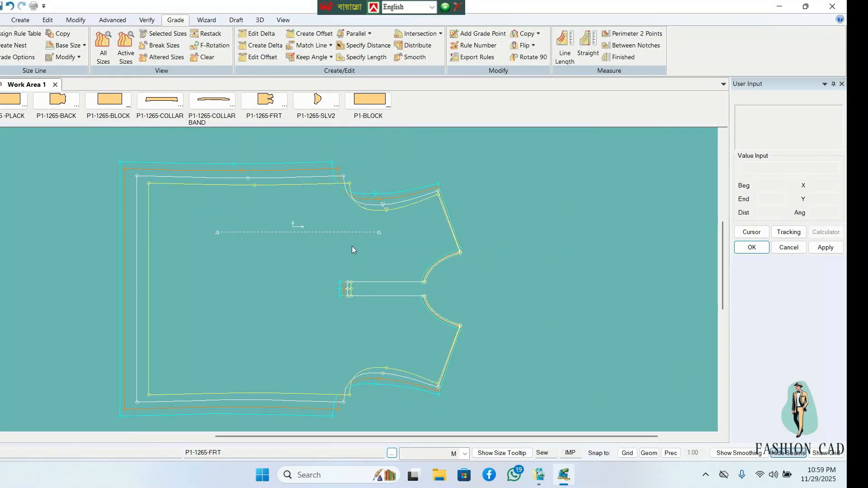
pyautogui.moveTo(354, 236); pyautogui.dragTo(396, 233)
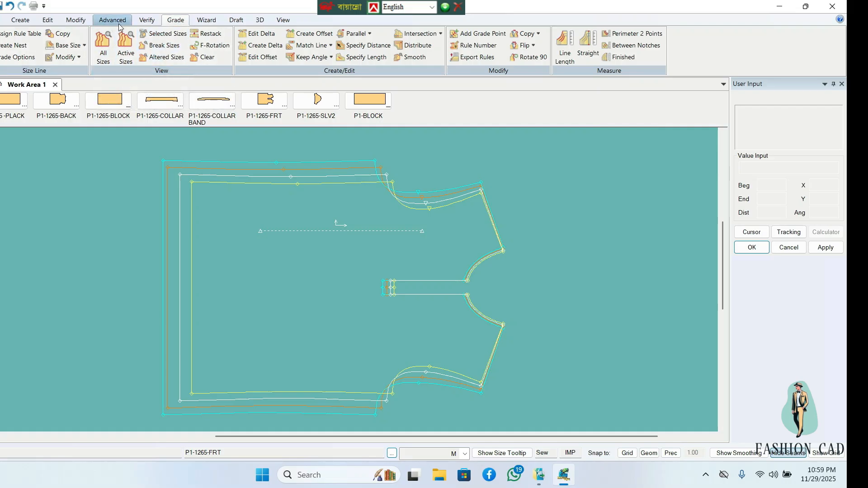
# Step: Clear the displayed size nest so only the base size of the front piece is drawn
pyautogui.click(76, 20)
pyautogui.click(176, 22)
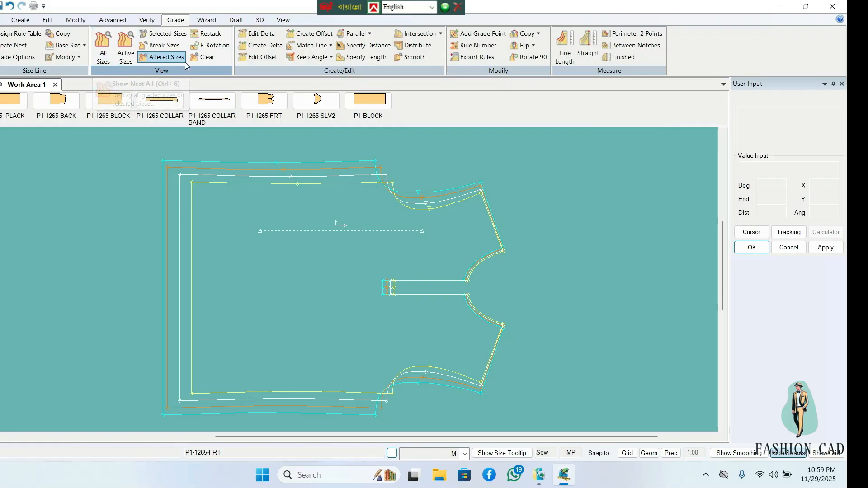
pyautogui.click(204, 57)
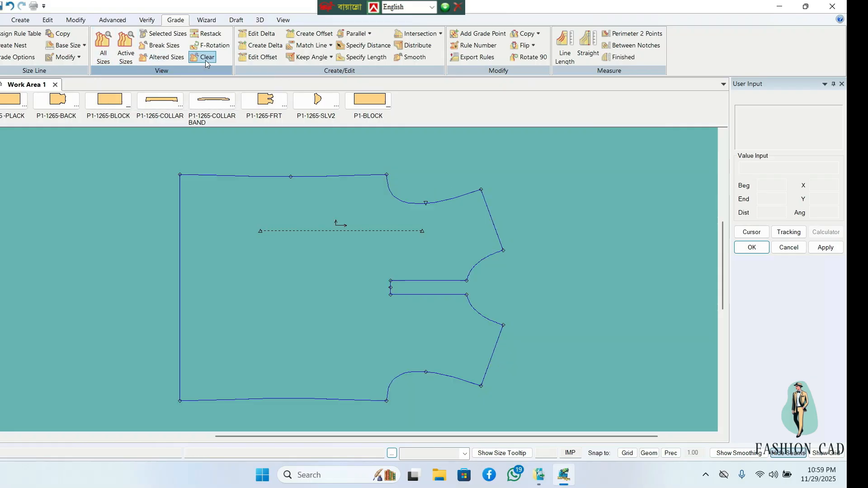
# Step: Display the nest of all graded sizes on the front piece P1-1265-FRT
pyautogui.click(105, 39)
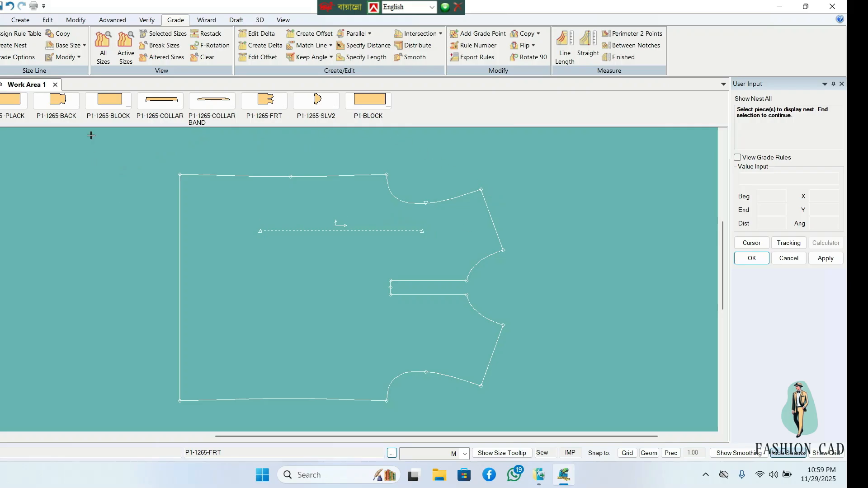
pyautogui.click(292, 270)
pyautogui.rightClick(294, 231)
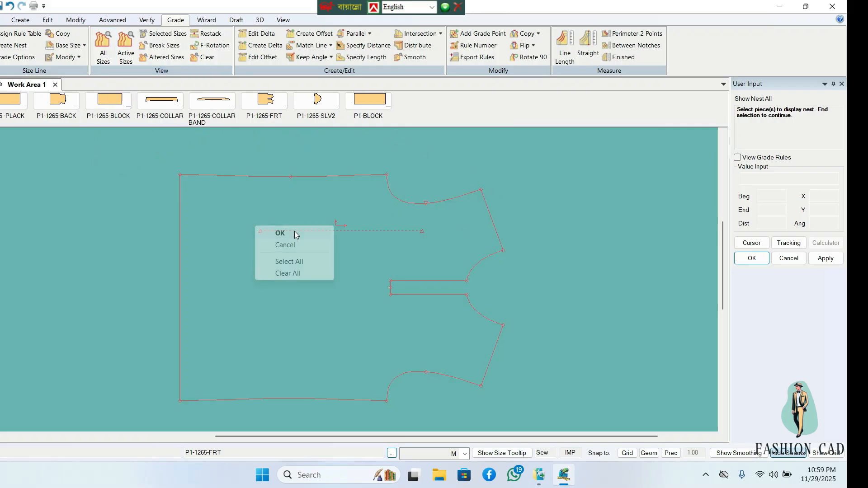
pyautogui.click(295, 231)
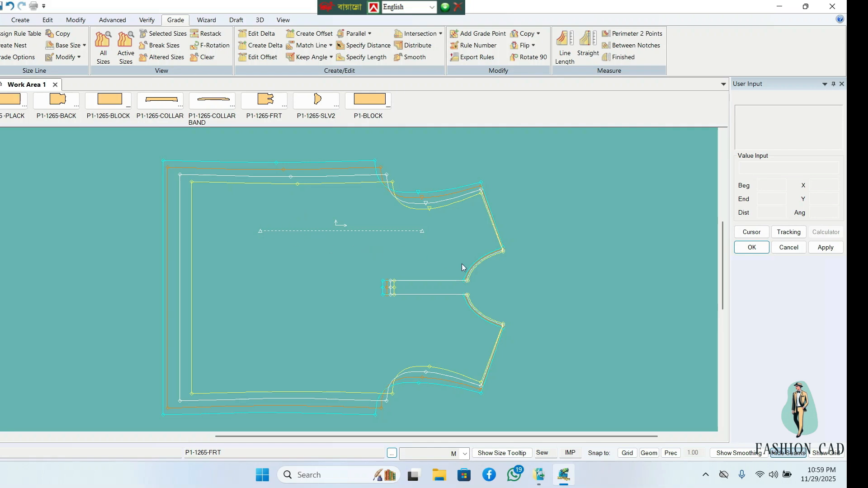
# Step: Show the seam lines on the nested front piece and hide them again
pyautogui.click(789, 454)
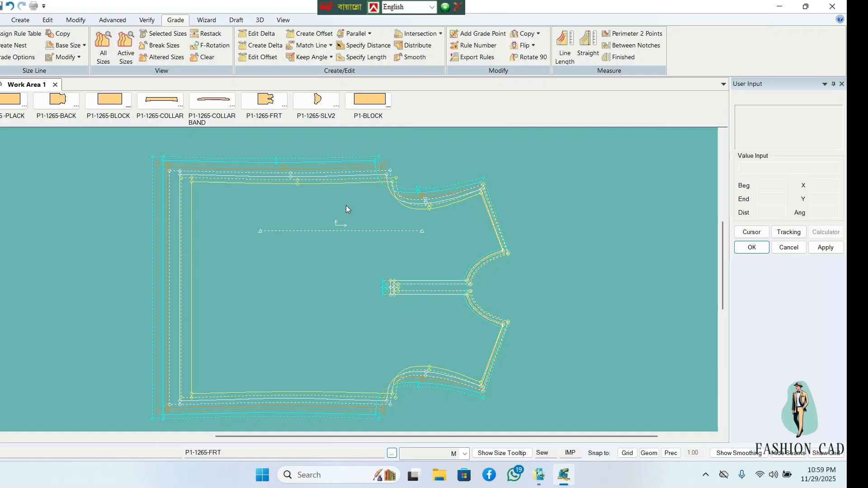
pyautogui.click(791, 455)
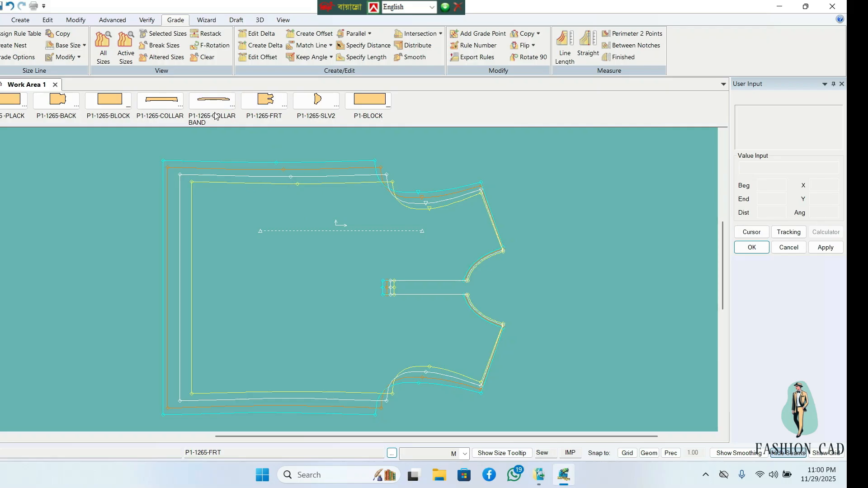
# Step: Clear the front piece's nest and redisplay all of its graded sizes
pyautogui.click(204, 57)
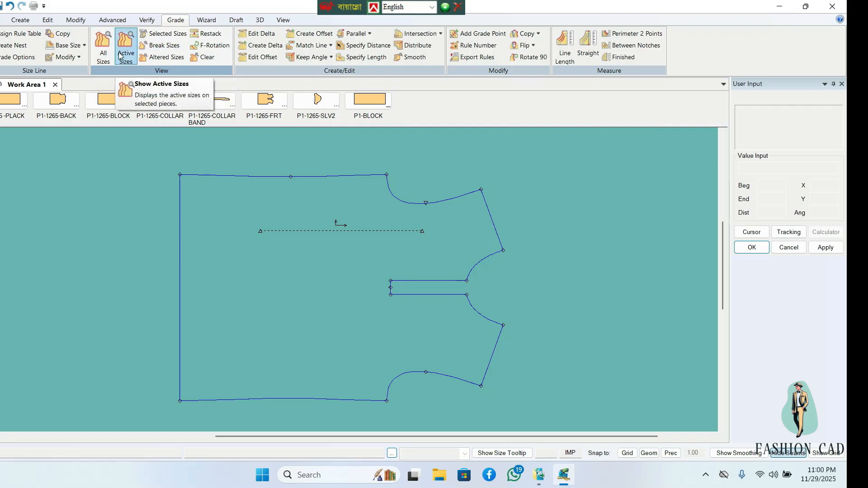
pyautogui.click(164, 48)
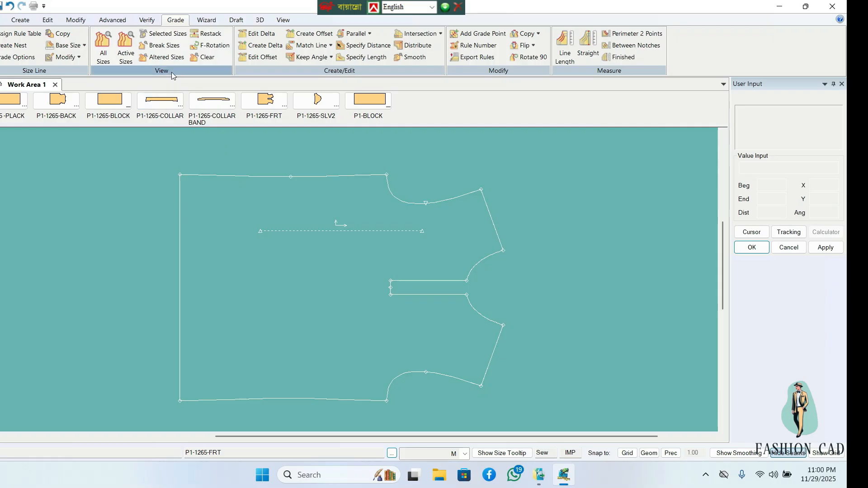
pyautogui.click(108, 54)
pyautogui.click(310, 240)
pyautogui.rightClick(318, 235)
pyautogui.click(304, 235)
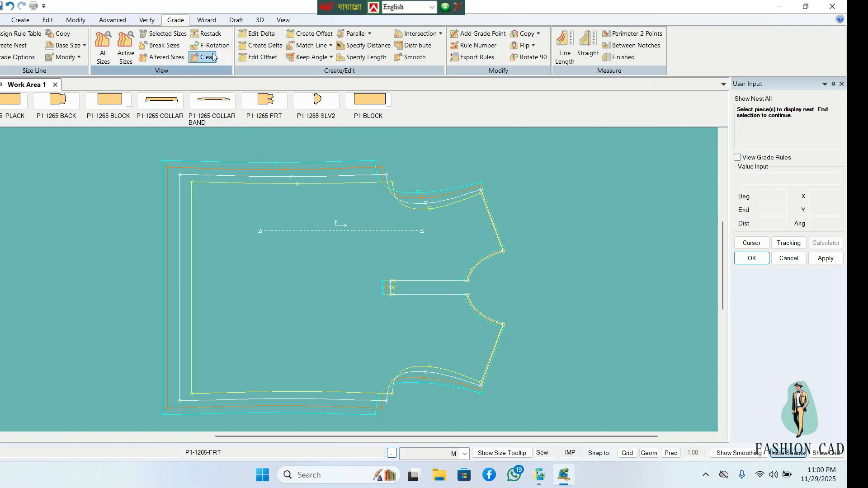
# Step: Clear the nest and display the break sizes of the front piece
pyautogui.click(206, 57)
pyautogui.click(165, 46)
pyautogui.click(272, 254)
pyautogui.rightClick(271, 234)
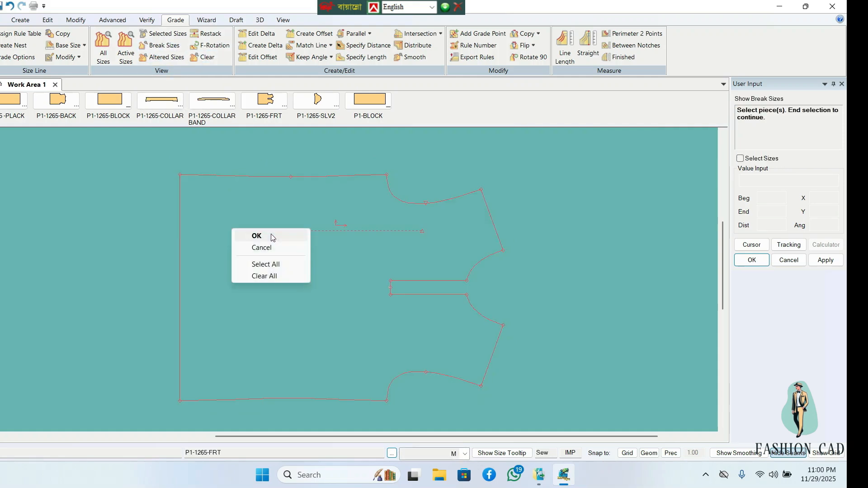
pyautogui.click(272, 236)
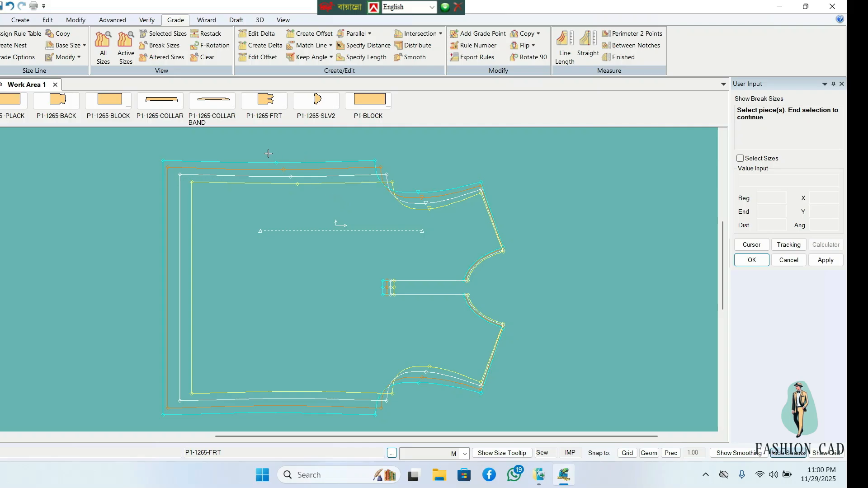
# Step: Open the upper hem corner's grade deltas on the front piece, limit the displayed sizes to M, L and XL, and leave the deltas unedited
pyautogui.click(256, 35)
pyautogui.click(180, 174)
pyautogui.rightClick(285, 185)
pyautogui.click(284, 186)
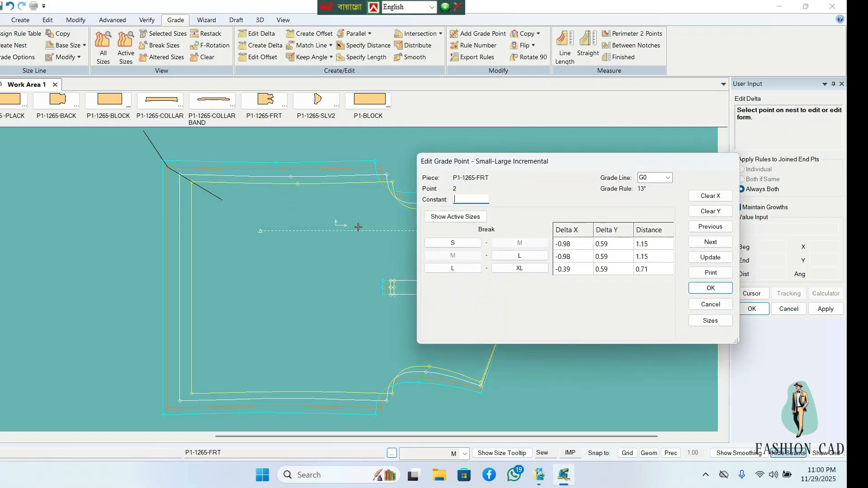
pyautogui.click(712, 321)
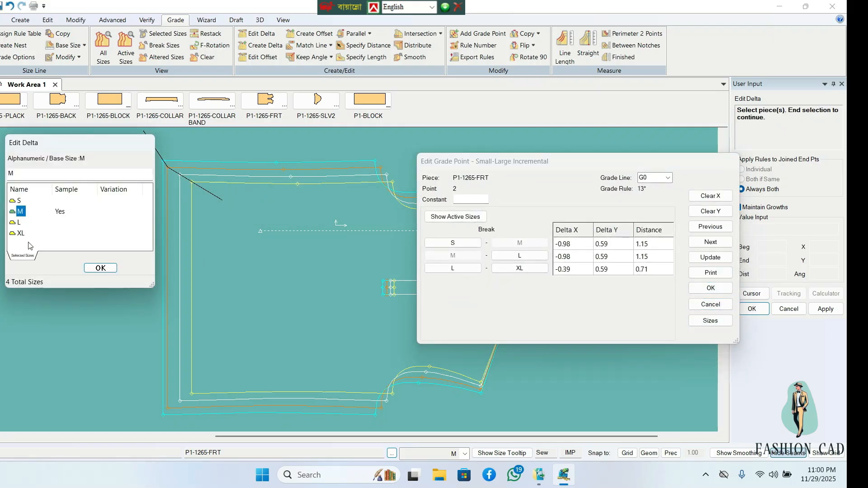
pyautogui.moveTo(30, 244); pyautogui.dragTo(19, 223)
pyautogui.click(107, 269)
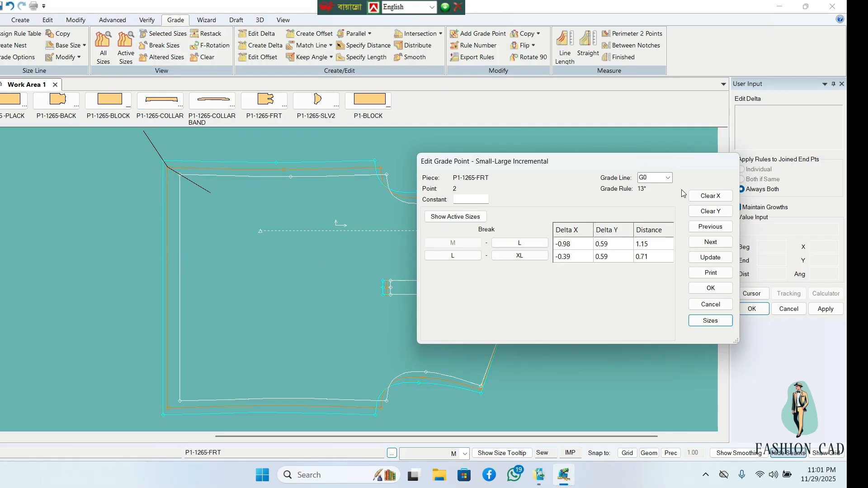
pyautogui.rightClick(360, 197)
pyautogui.click(326, 202)
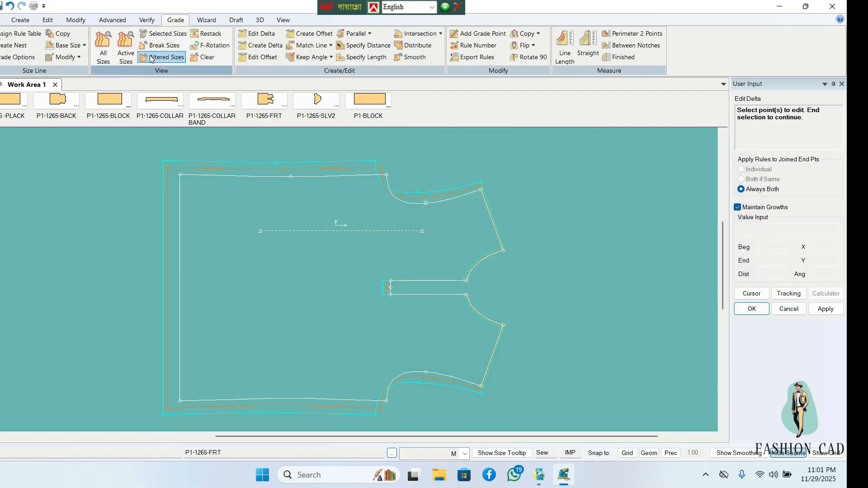
# Step: Display the front piece's break sizes again in place of the limited M, L and XL nest
pyautogui.click(165, 45)
pyautogui.click(254, 217)
pyautogui.rightClick(253, 217)
pyautogui.click(246, 218)
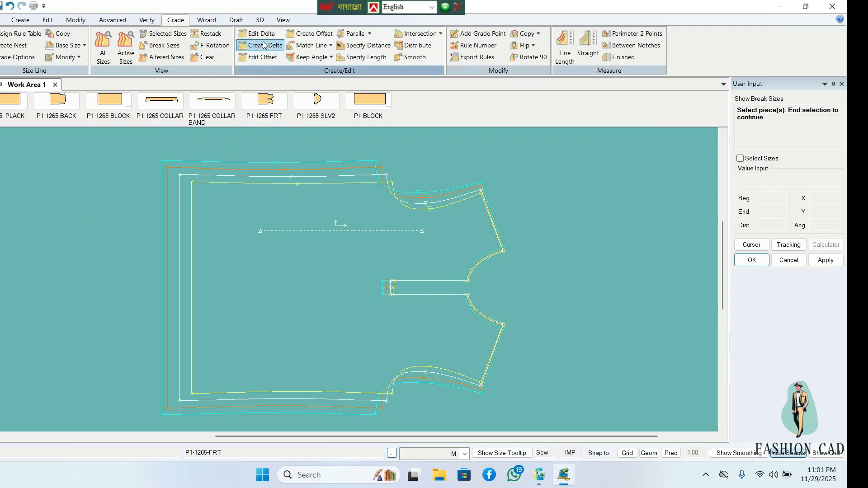
# Step: Reopen the grade deltas of the same hem corner point, keep sizes M, L and XL selected, and exit the delta editing
pyautogui.click(259, 33)
pyautogui.click(180, 176)
pyautogui.rightClick(250, 226)
pyautogui.click(250, 229)
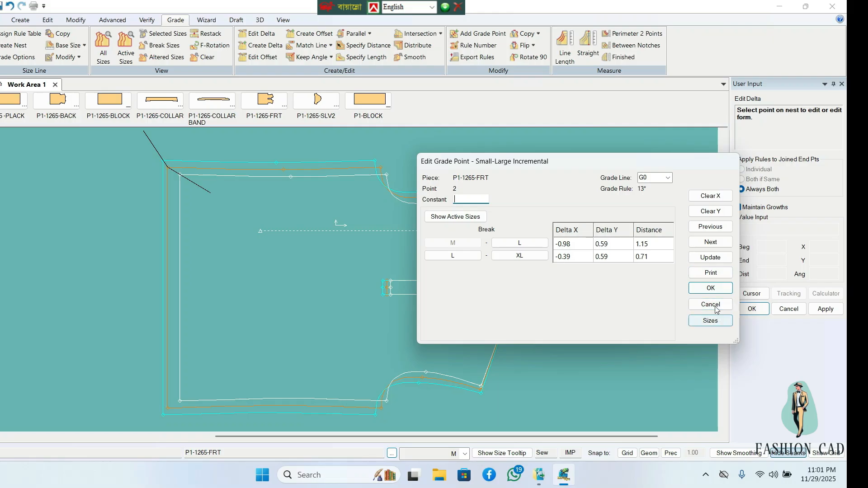
pyautogui.click(711, 321)
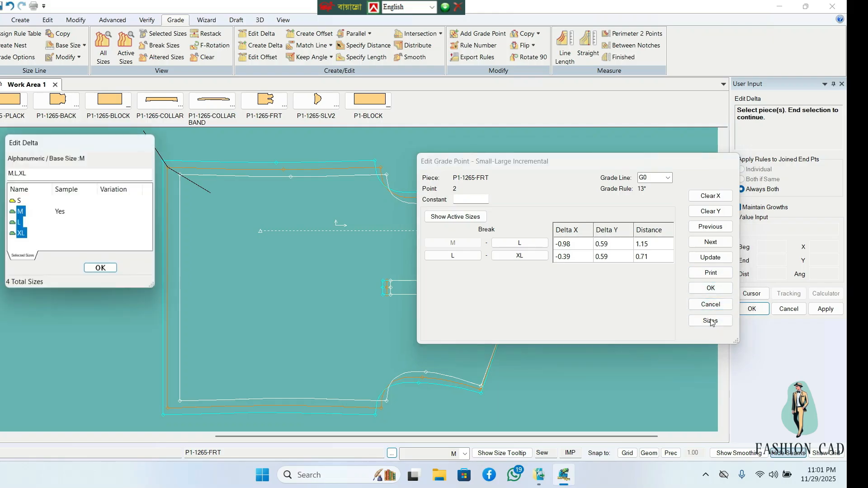
pyautogui.click(101, 268)
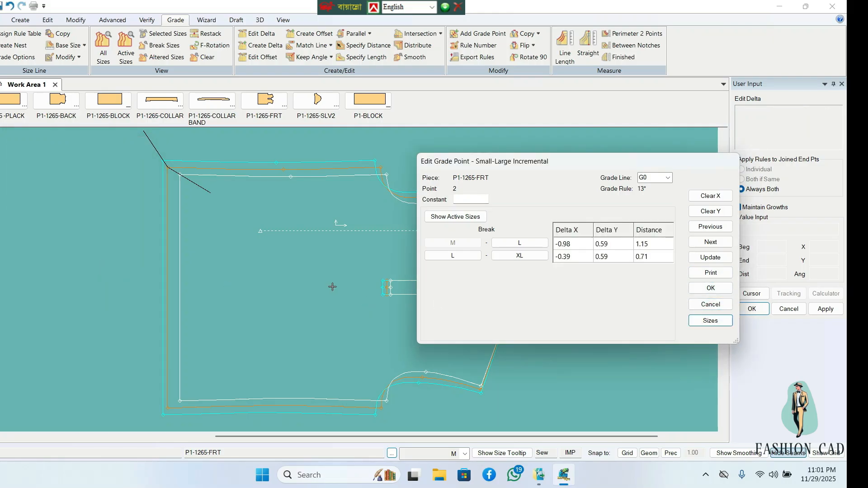
pyautogui.rightClick(297, 282)
pyautogui.click(304, 288)
# Step: Display all graded sizes of the front piece and shift the nested piece slightly
pyautogui.click(112, 50)
pyautogui.click(223, 218)
pyautogui.rightClick(183, 213)
pyautogui.click(205, 219)
pyautogui.rightClick(223, 215)
pyautogui.click(222, 209)
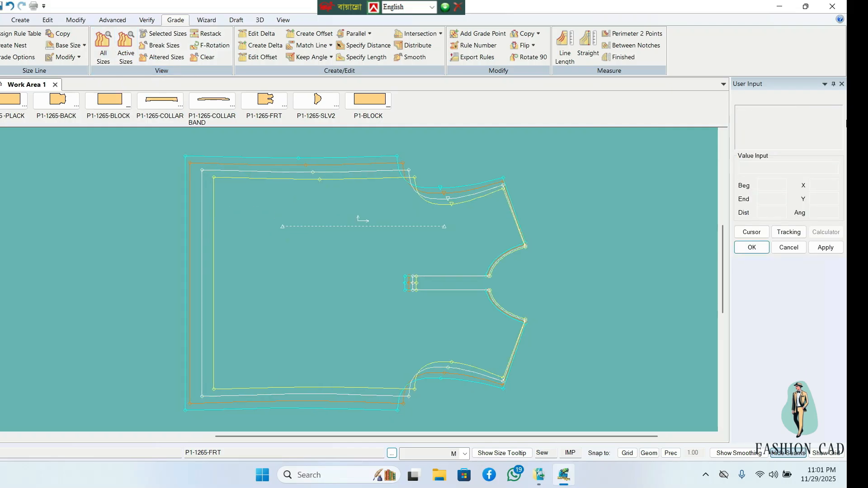
# Step: Delete the nested front piece from the work area and place a fresh copy of P1-1265-FRT
pyautogui.rightClick(293, 202)
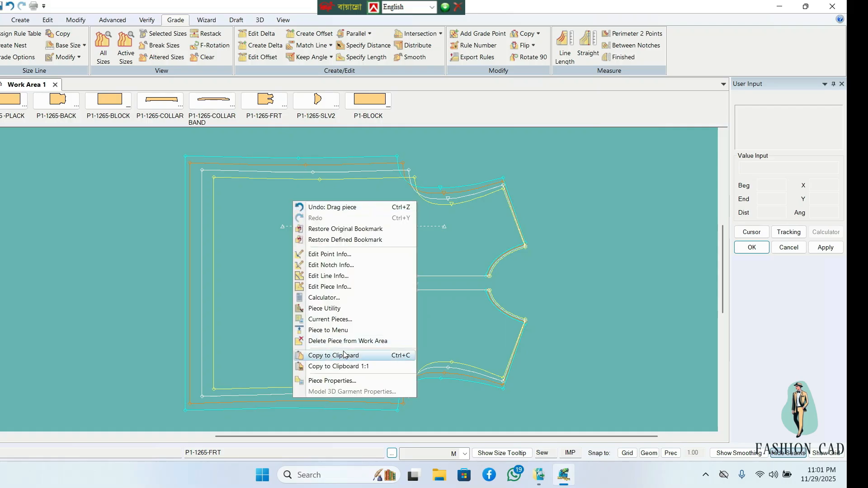
pyautogui.click(336, 340)
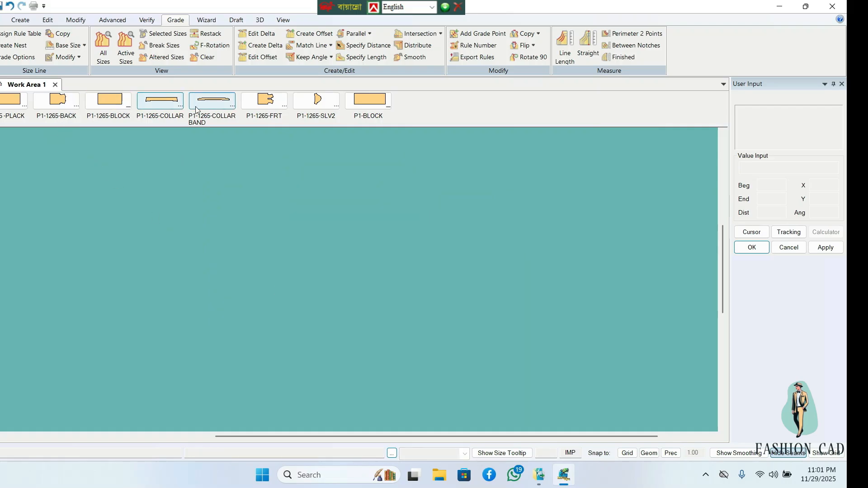
pyautogui.moveTo(266, 100); pyautogui.dragTo(292, 273)
pyautogui.scroll(-2, 286, 257)
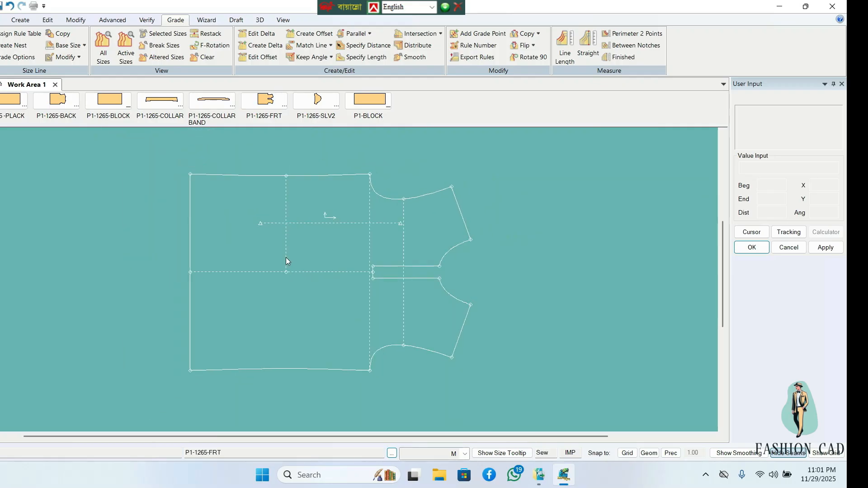
# Step: Delete the two full-width internal lines of the front piece at the underarm and mid-armhole
pyautogui.click(75, 21)
pyautogui.click(3, 46)
pyautogui.click(3, 94)
pyautogui.click(402, 233)
pyautogui.rightClick(415, 234)
pyautogui.click(414, 236)
pyautogui.rightClick(395, 232)
pyautogui.click(391, 229)
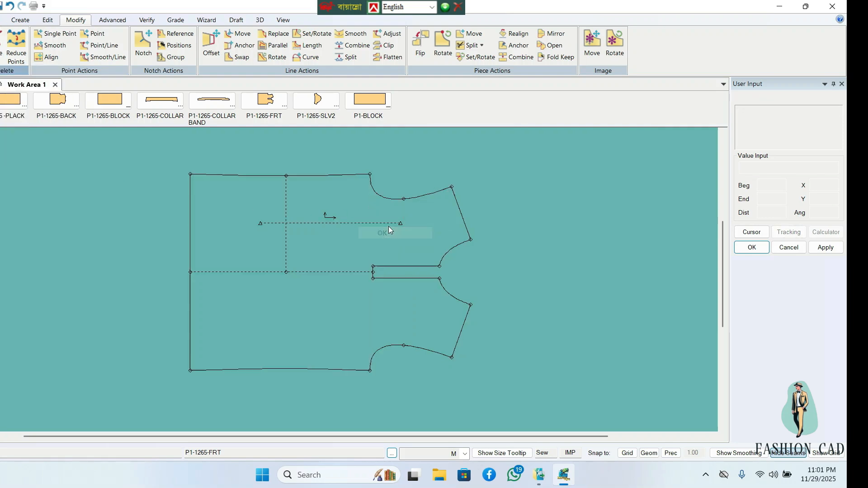
# Step: Combine the two segments of the front piece's upper armhole into one line
pyautogui.click(353, 45)
pyautogui.click(403, 216)
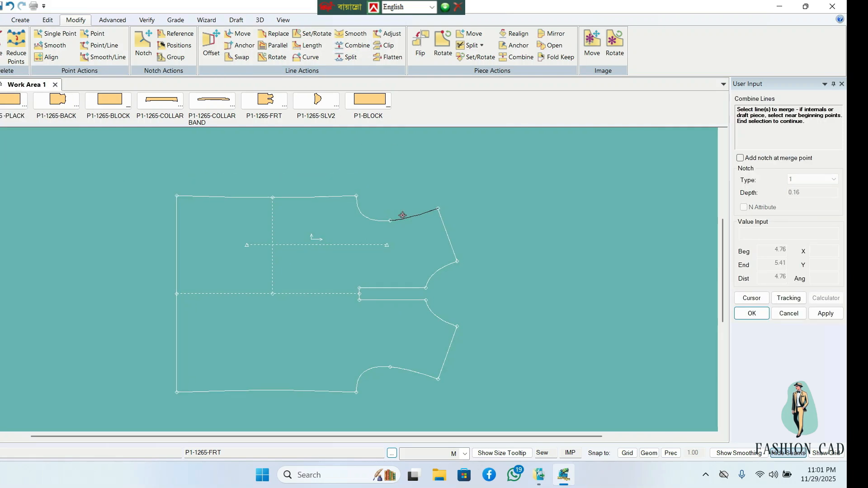
pyautogui.click(384, 219)
pyautogui.rightClick(390, 200)
pyautogui.click(390, 199)
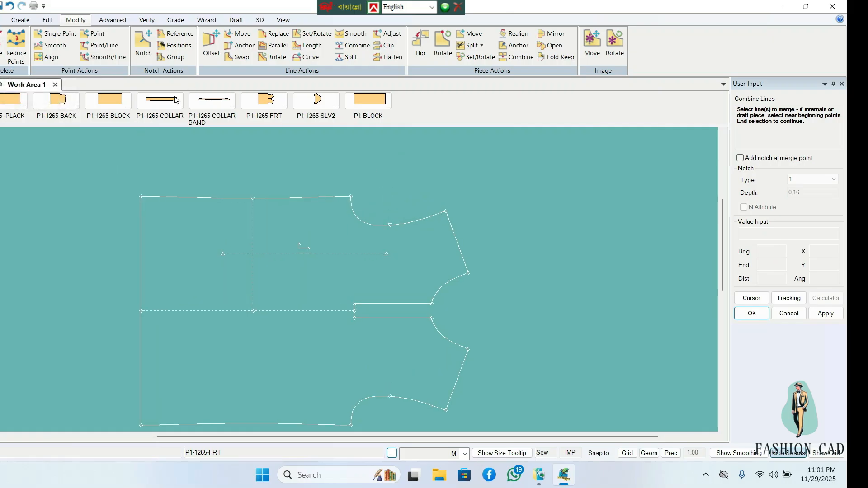
pyautogui.click(175, 21)
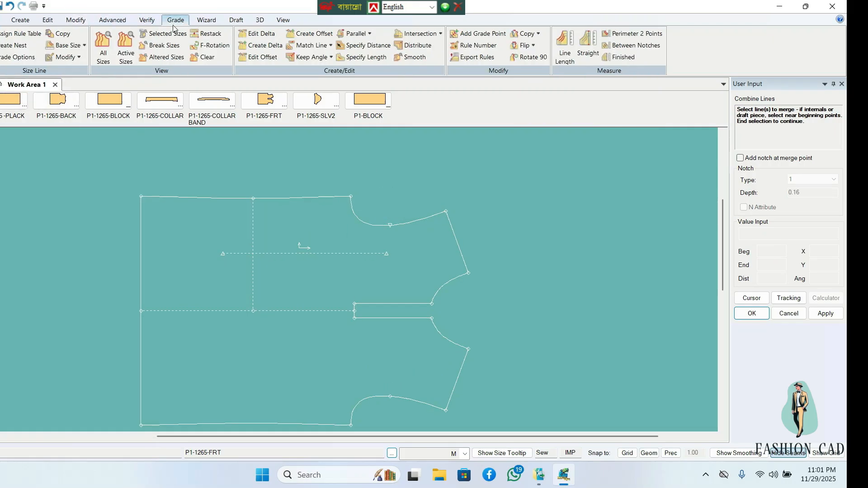
pyautogui.click(159, 46)
pyautogui.click(305, 271)
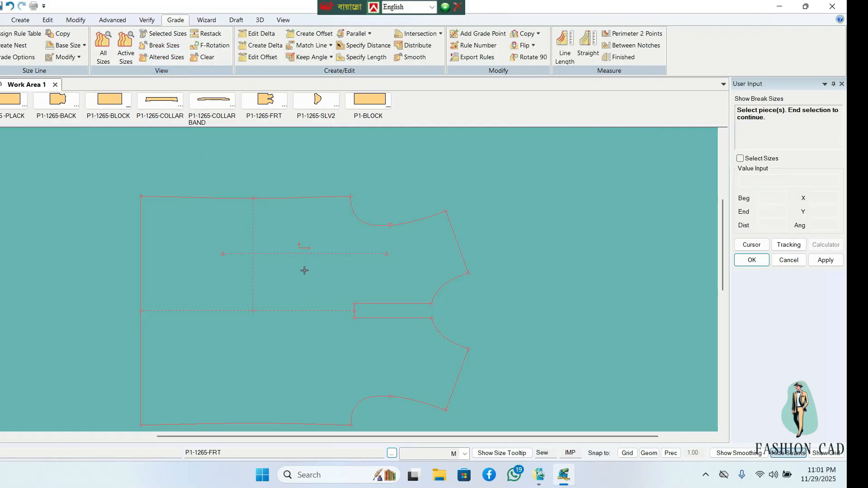
# Step: Open the alteration setup for showing altered sizes of the front piece and close it without choosing a library
pyautogui.click(163, 57)
pyautogui.click(288, 237)
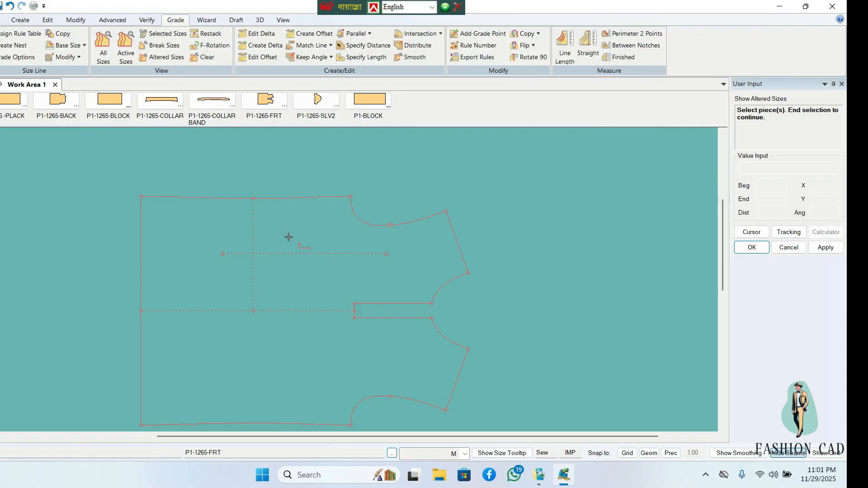
pyautogui.rightClick(288, 237)
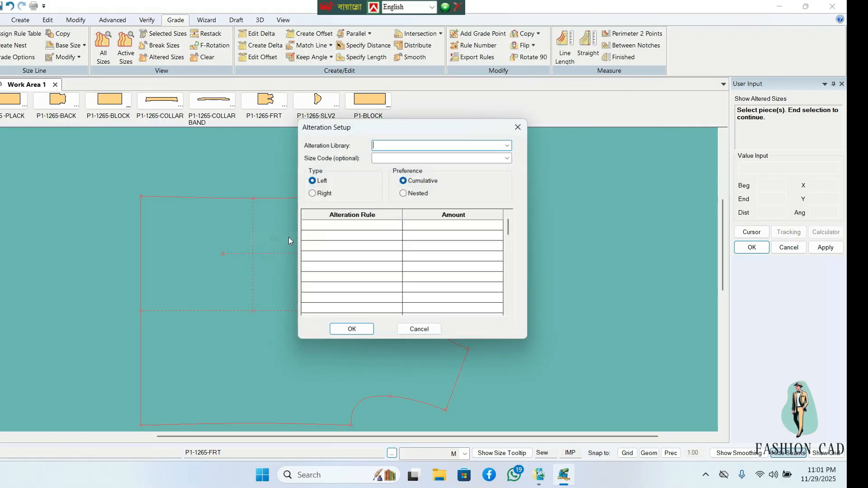
pyautogui.click(518, 128)
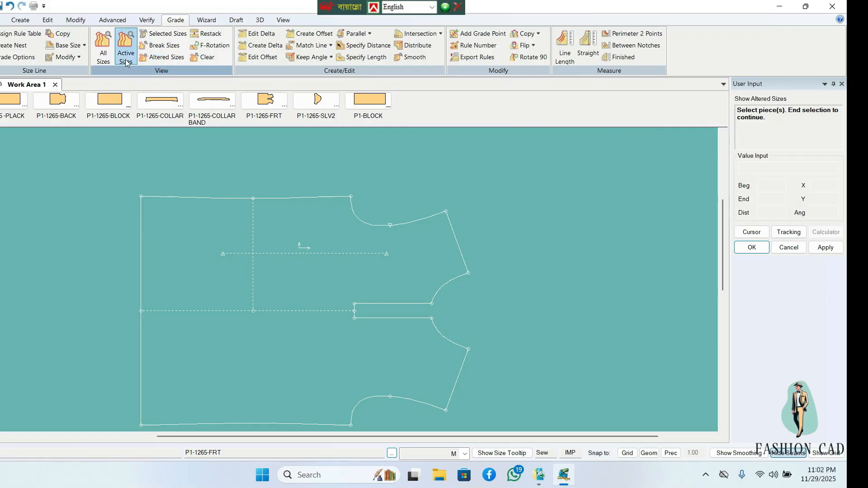
# Step: Show all graded sizes of the front piece as a nest
pyautogui.click(104, 50)
pyautogui.click(221, 233)
pyautogui.rightClick(220, 232)
pyautogui.click(221, 233)
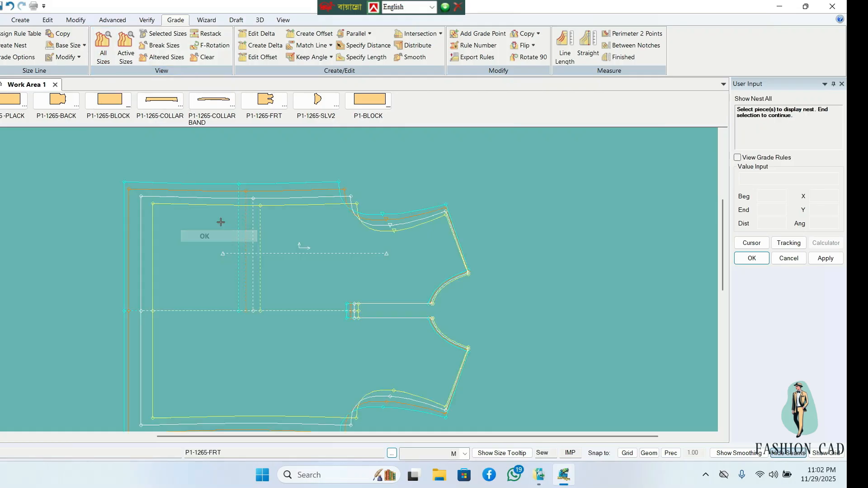
# Step: Restack the front piece's nest at the upper underarm point and at the upper hem corner
pyautogui.click(210, 34)
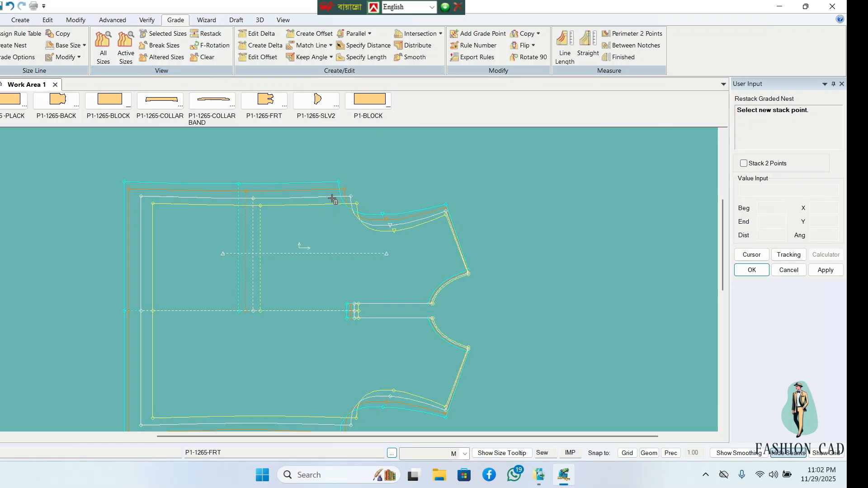
pyautogui.click(350, 197)
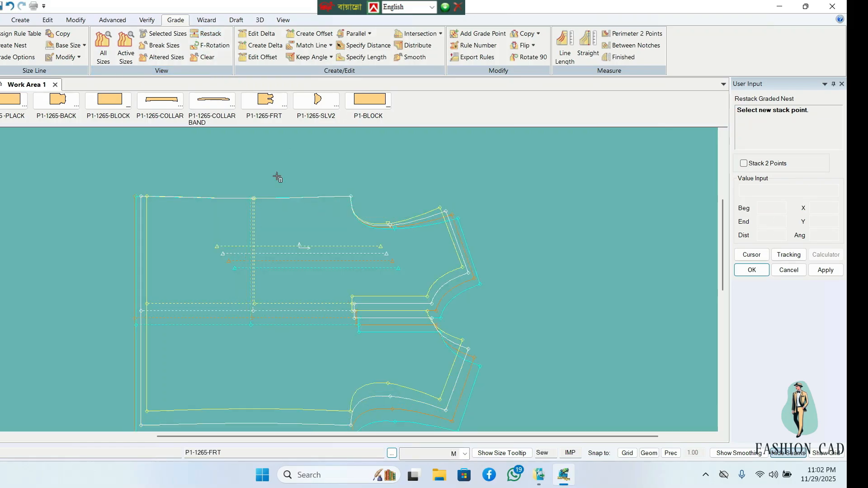
pyautogui.scroll(-3, 732, 248)
pyautogui.scroll(-1, 207, 256)
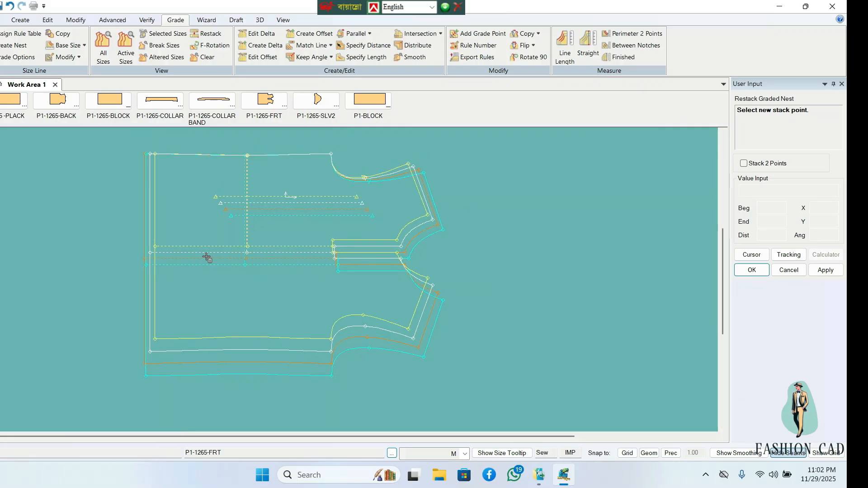
pyautogui.click(151, 154)
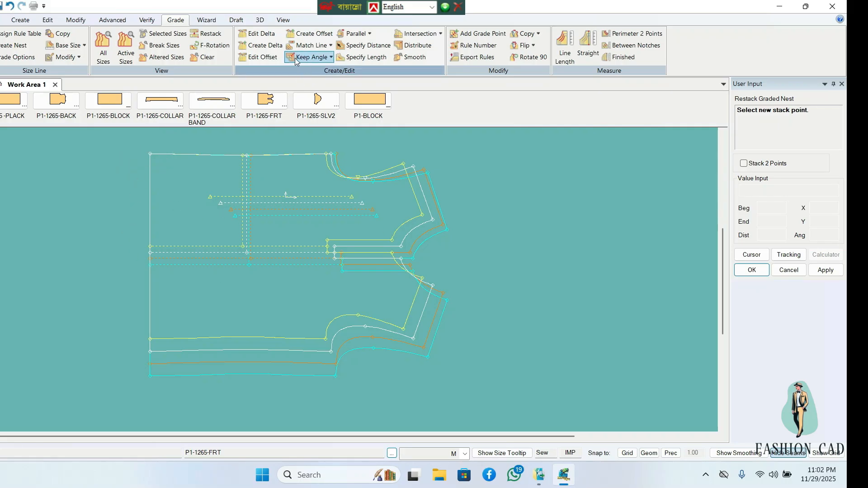
# Step: Try to edit the grade delta of the stacked upper hem corner point
pyautogui.click(256, 34)
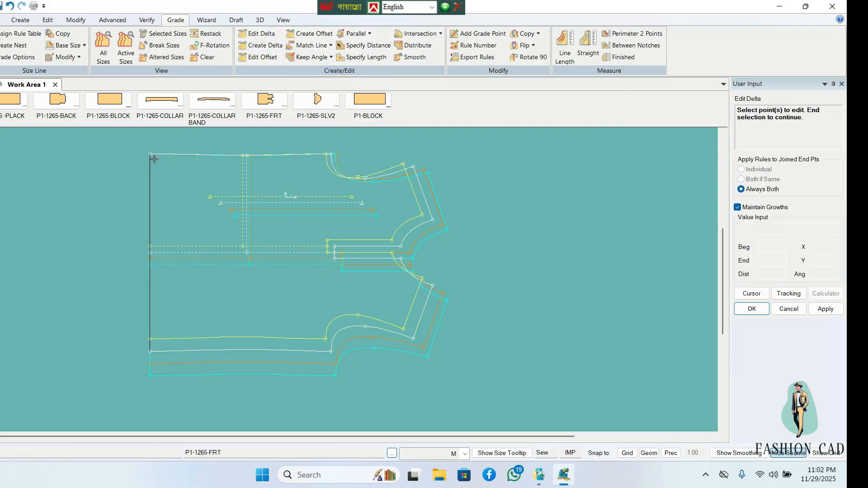
pyautogui.click(150, 154)
pyautogui.rightClick(151, 154)
pyautogui.click(144, 150)
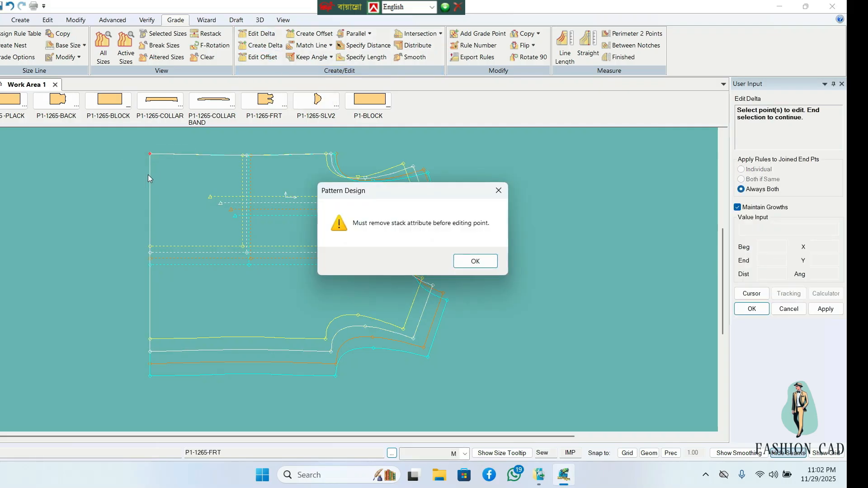
pyautogui.click(499, 190)
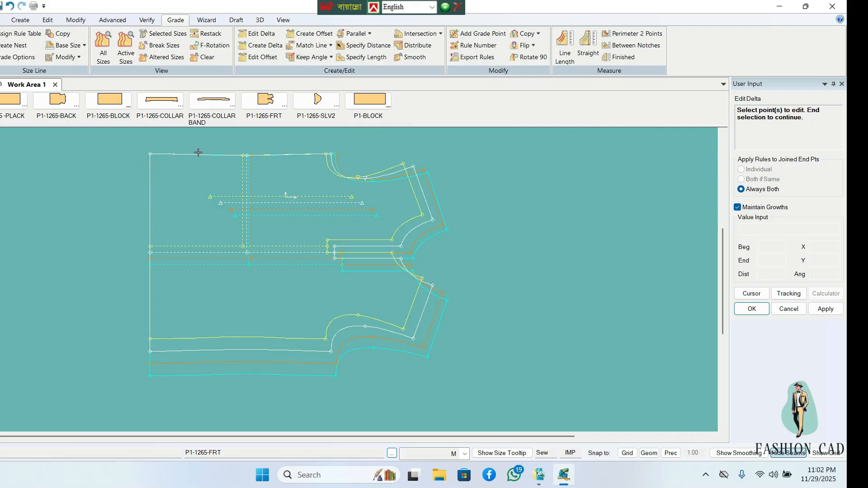
# Step: Restack the nest at the grain line's armhole-side end and back at the upper underarm point
pyautogui.click(202, 35)
pyautogui.click(363, 204)
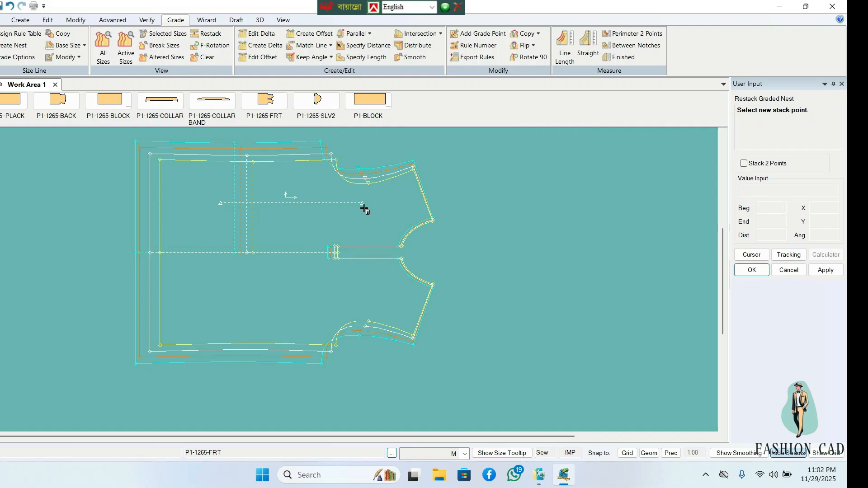
pyautogui.click(202, 35)
pyautogui.click(330, 155)
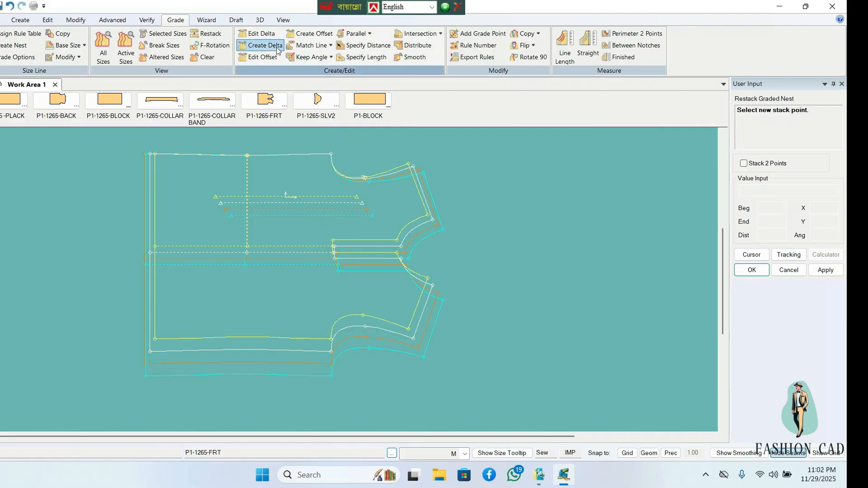
# Step: Open the lower underarm point's grade delta table, add size S to the displayed M, L and XL, and accept the table
pyautogui.click(257, 34)
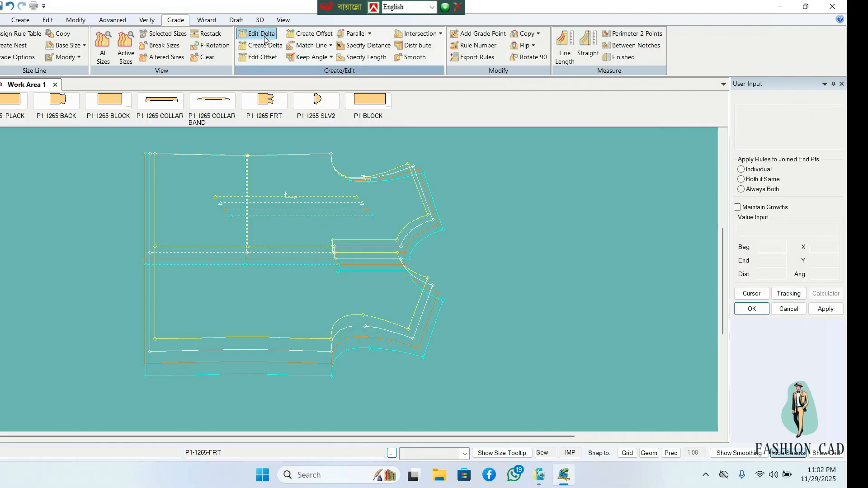
pyautogui.click(332, 351)
pyautogui.rightClick(362, 300)
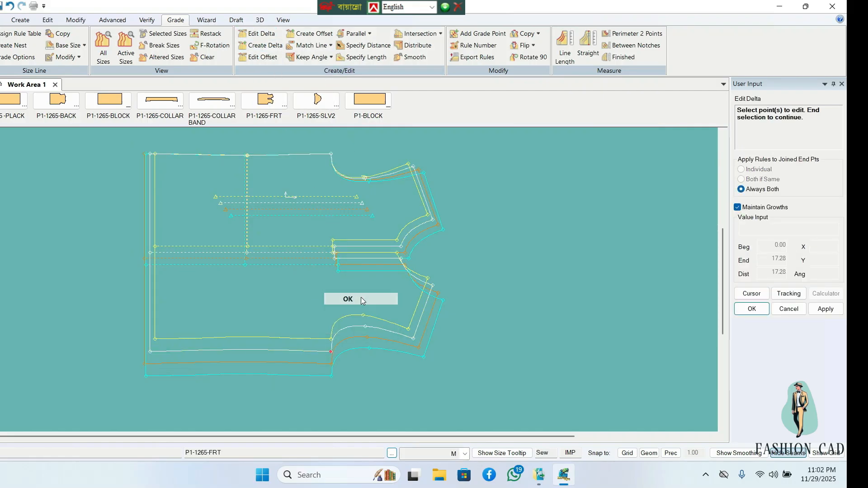
pyautogui.click(361, 299)
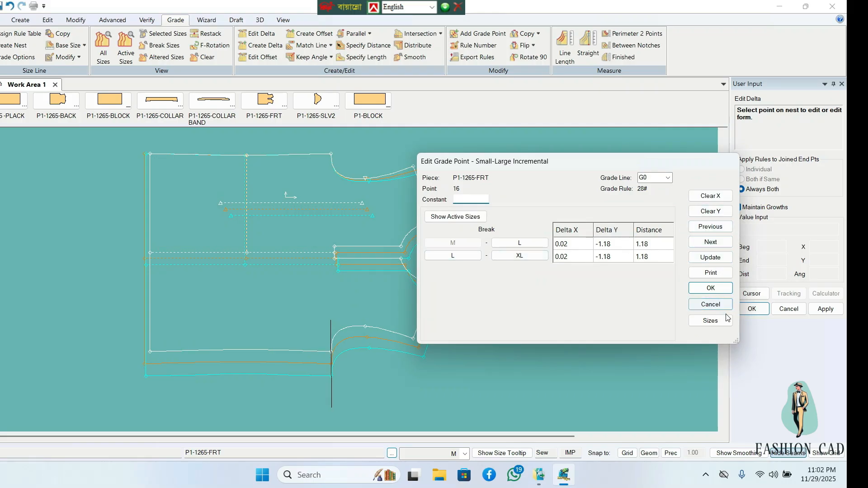
pyautogui.click(711, 321)
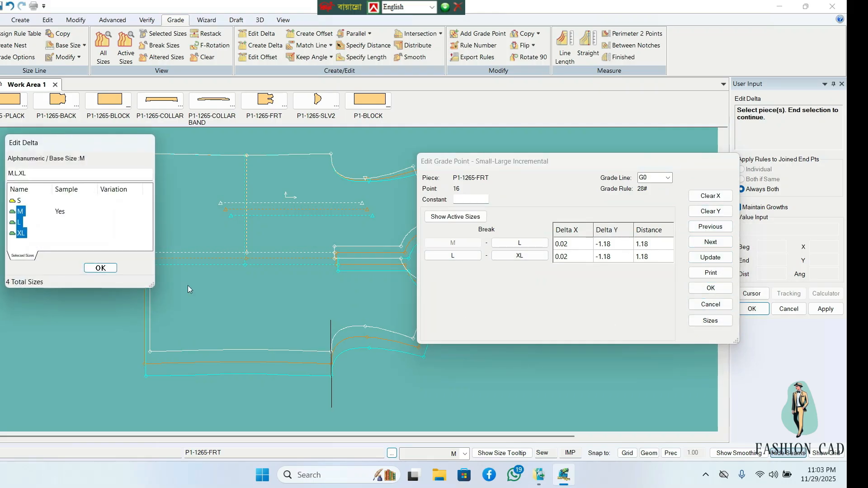
pyautogui.click(34, 244)
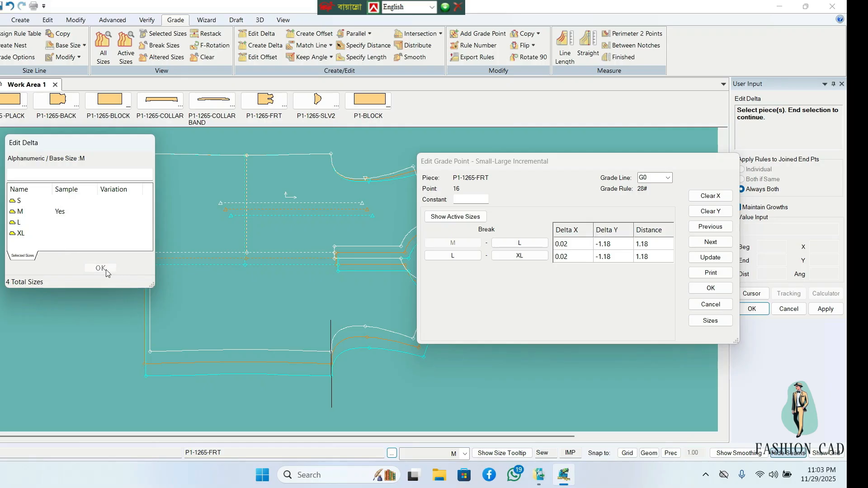
pyautogui.click(241, 246)
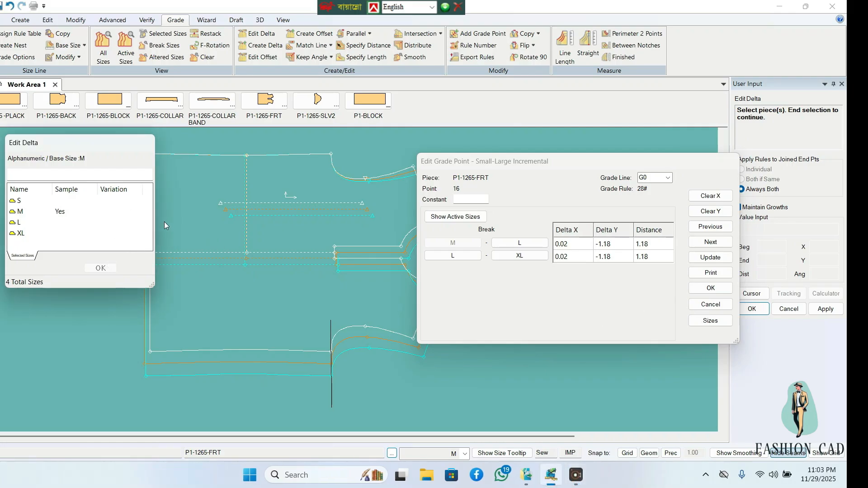
pyautogui.click(172, 208)
pyautogui.click(18, 202)
pyautogui.click(100, 267)
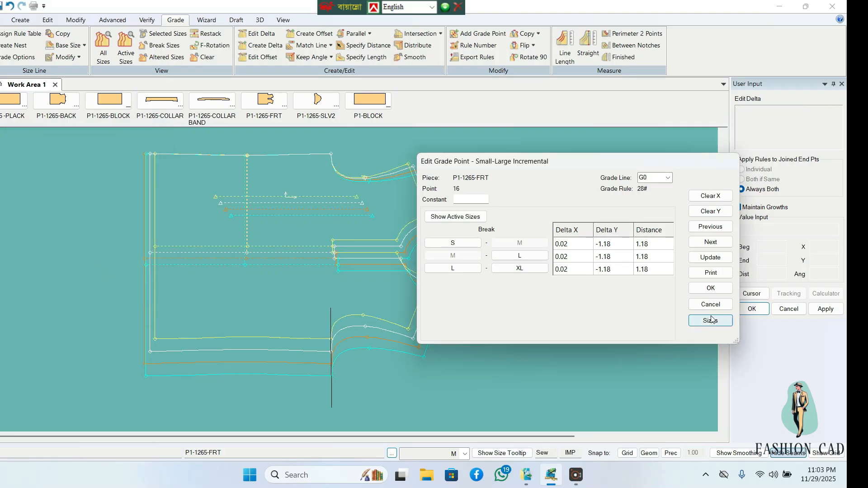
pyautogui.click(711, 288)
pyautogui.rightClick(277, 187)
pyautogui.click(281, 186)
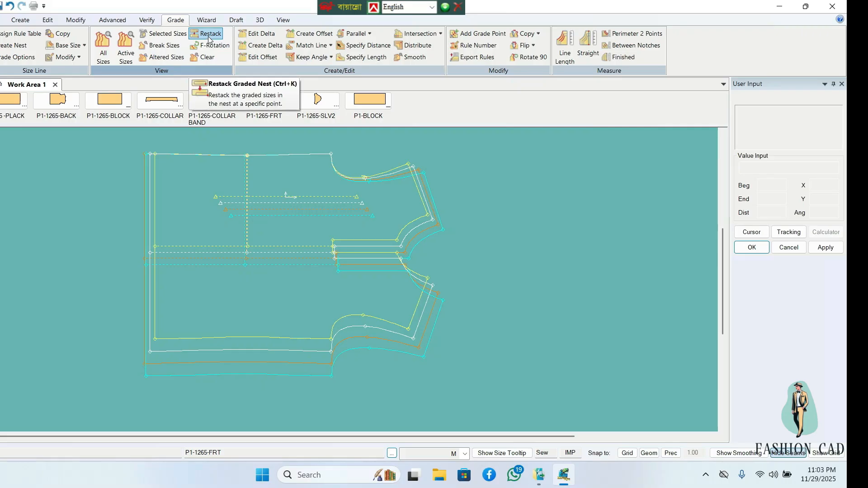
# Step: Restack the nest at the grain line's armhole-side end and clear the displayed graded sizes
pyautogui.click(207, 39)
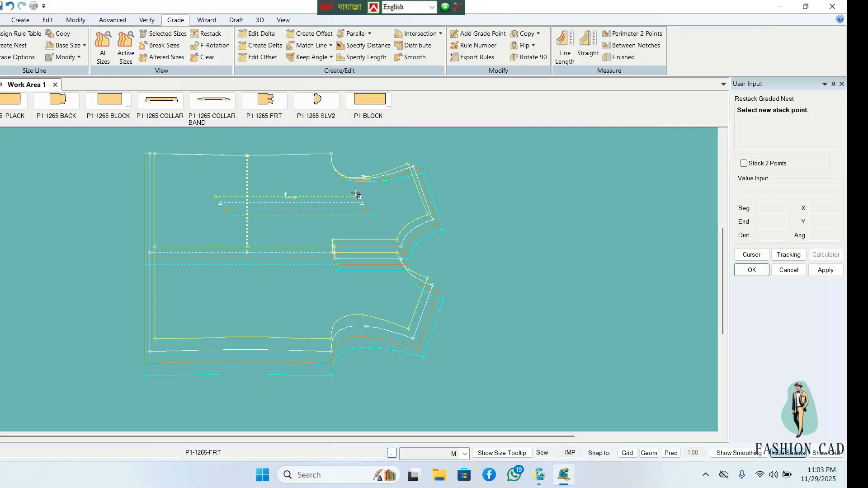
pyautogui.click(365, 204)
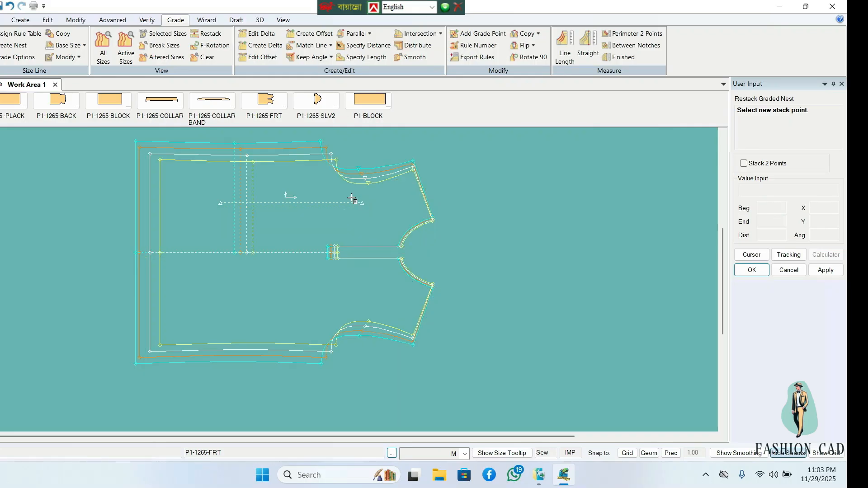
pyautogui.click(215, 59)
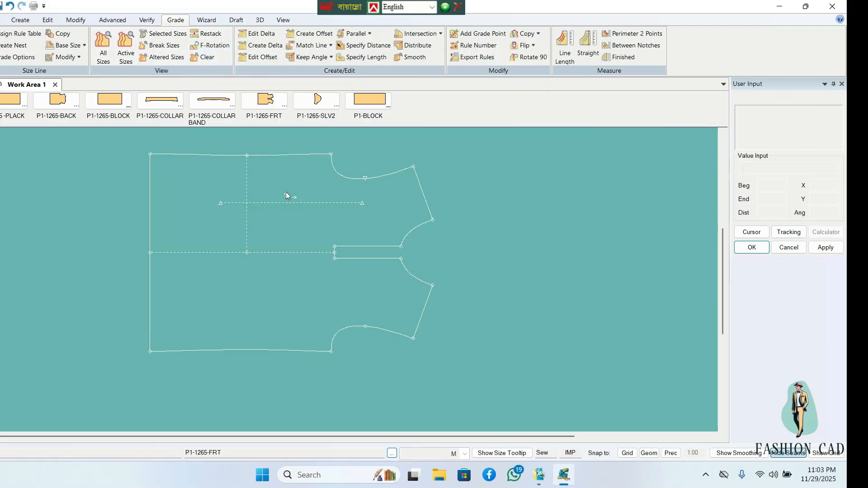
# Step: Draw a wide rectangle piece named P1 in the empty space beside the front piece's shoulders
pyautogui.moveTo(272, 206); pyautogui.dragTo(285, 219, button='middle')
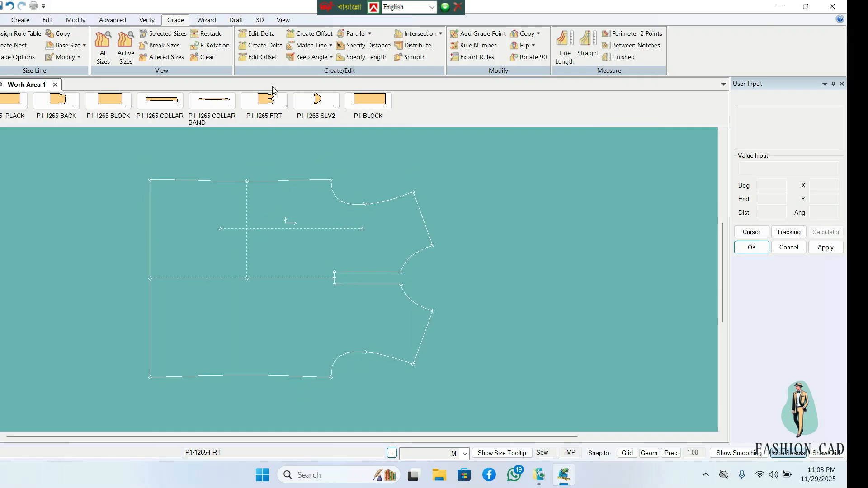
pyautogui.moveTo(289, 183); pyautogui.dragTo(213, 196, button='middle')
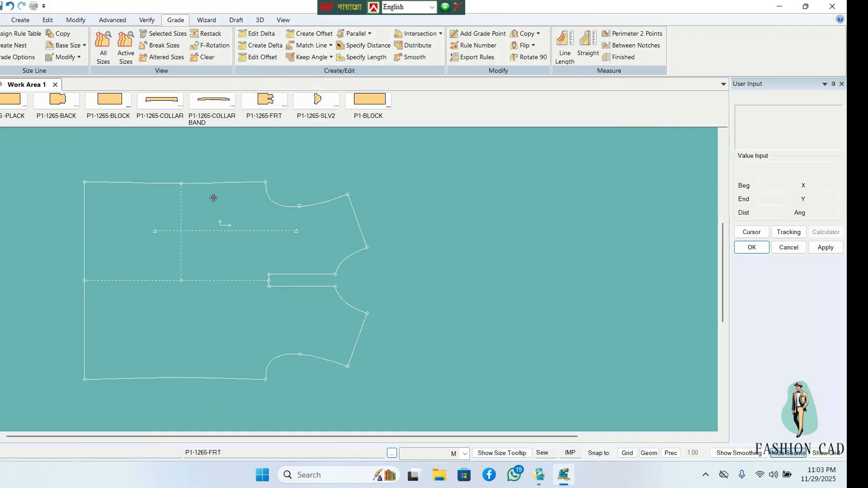
pyautogui.moveTo(256, 234); pyautogui.dragTo(184, 217, button='middle')
pyautogui.click(20, 20)
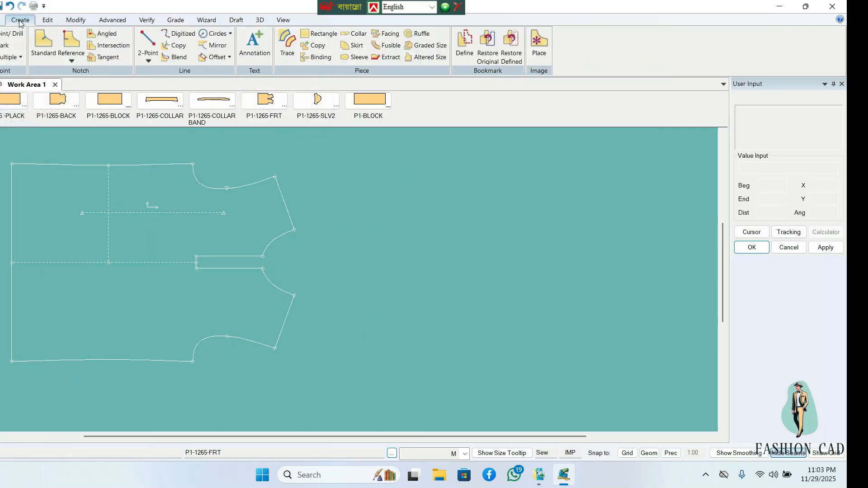
pyautogui.click(317, 34)
pyautogui.click(379, 168)
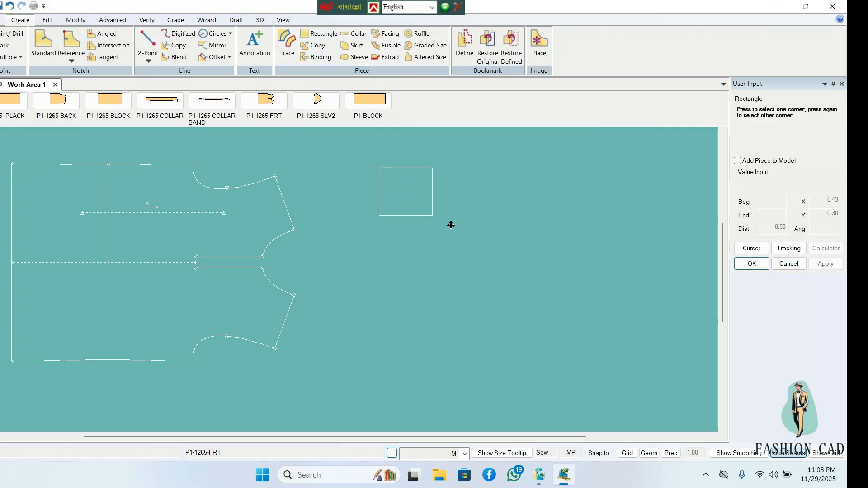
pyautogui.click(511, 222)
pyautogui.write('P1')
pyautogui.rightClick(542, 190)
pyautogui.click(573, 198)
pyautogui.moveTo(468, 204); pyautogui.dragTo(472, 230)
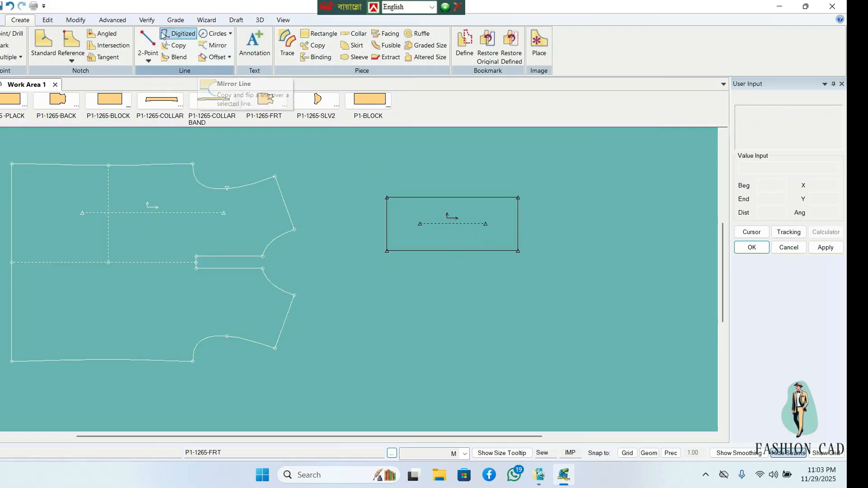
# Step: Set Delta X to .5 for the size breaks at the right corners of rectangle P1, clearing the existing X values first
pyautogui.click(176, 20)
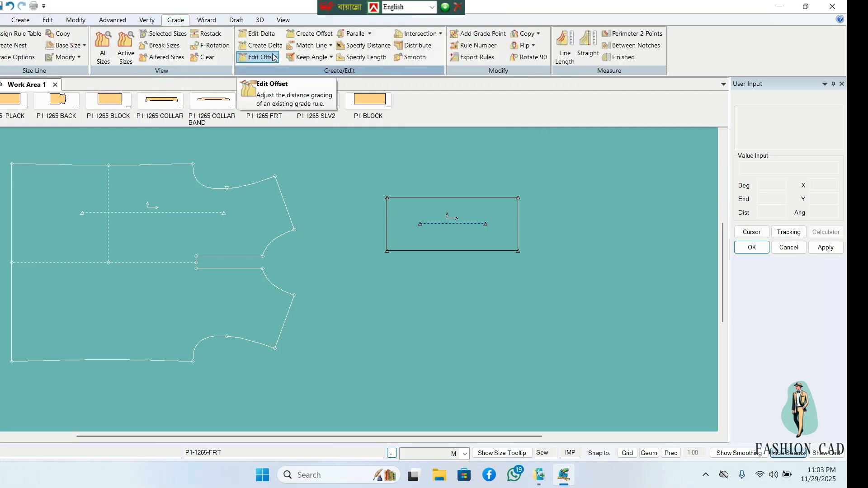
pyautogui.click(264, 39)
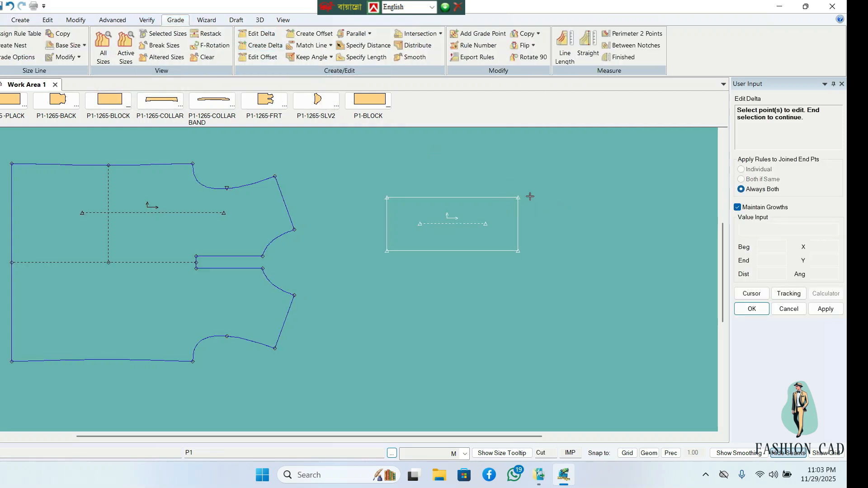
pyautogui.click(519, 251)
pyautogui.rightClick(564, 229)
pyautogui.click(565, 228)
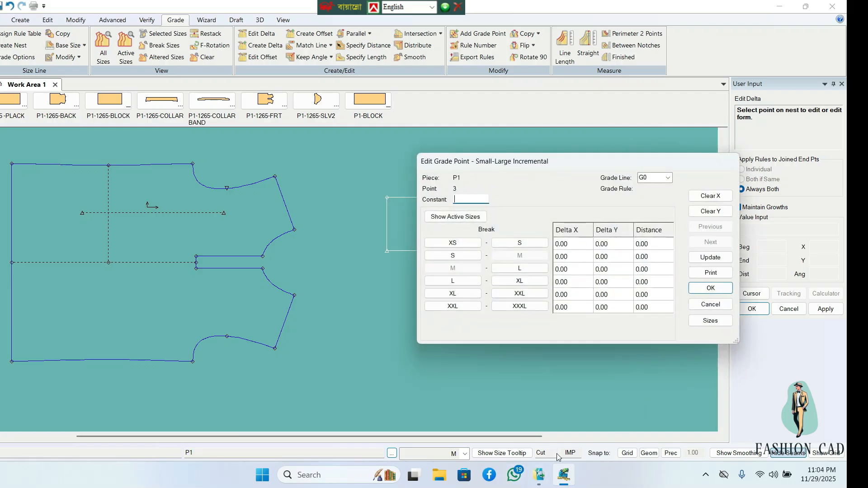
pyautogui.click(709, 198)
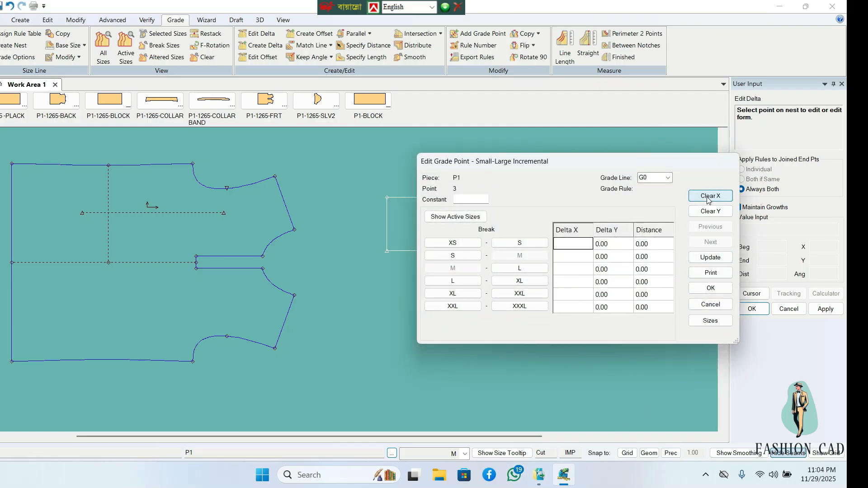
pyautogui.write('.5')
pyautogui.click(710, 257)
pyautogui.click(711, 289)
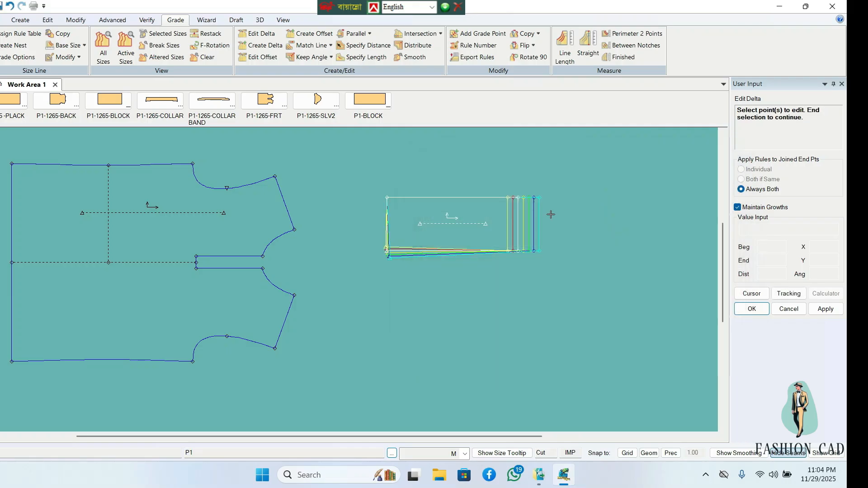
pyautogui.click(385, 256)
pyautogui.rightClick(601, 210)
pyautogui.click(601, 214)
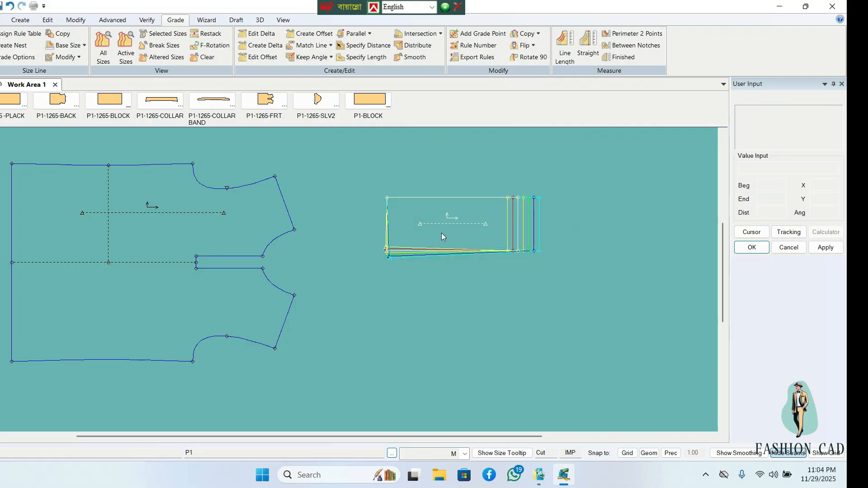
# Step: Clear the Delta X and Delta Y grading at the lower-left corner of rectangle P1
pyautogui.click(257, 33)
pyautogui.click(389, 254)
pyautogui.rightClick(490, 229)
pyautogui.click(497, 235)
pyautogui.click(711, 196)
pyautogui.click(710, 211)
pyautogui.click(711, 256)
pyautogui.click(719, 287)
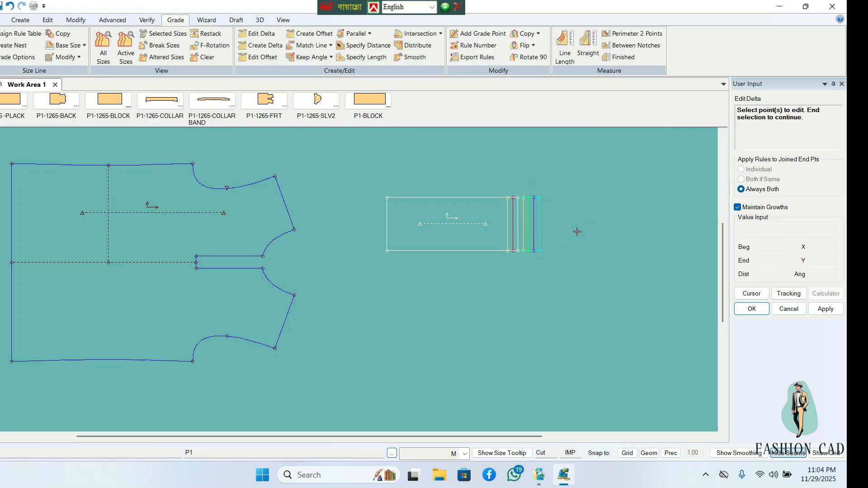
# Step: Set Delta X to -.5 for all size breaks at both left corners of rectangle P1, clearing the existing X values first
pyautogui.click(262, 34)
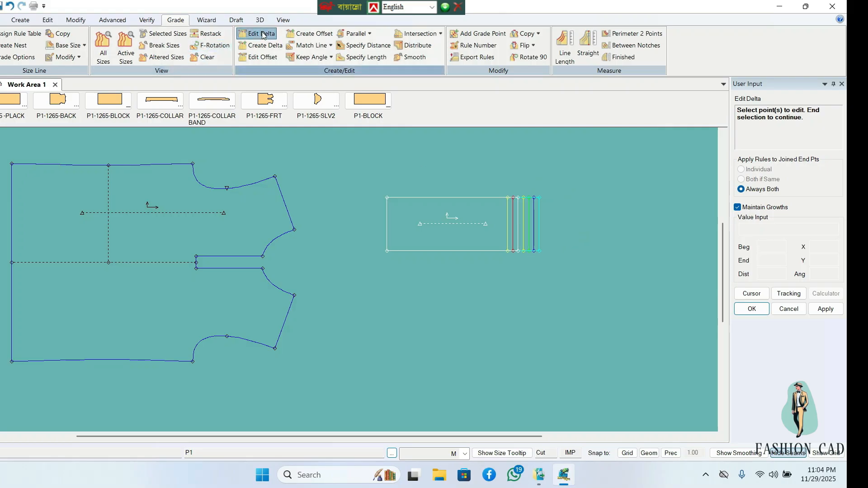
pyautogui.moveTo(370, 188); pyautogui.dragTo(394, 257)
pyautogui.rightClick(476, 169)
pyautogui.click(476, 169)
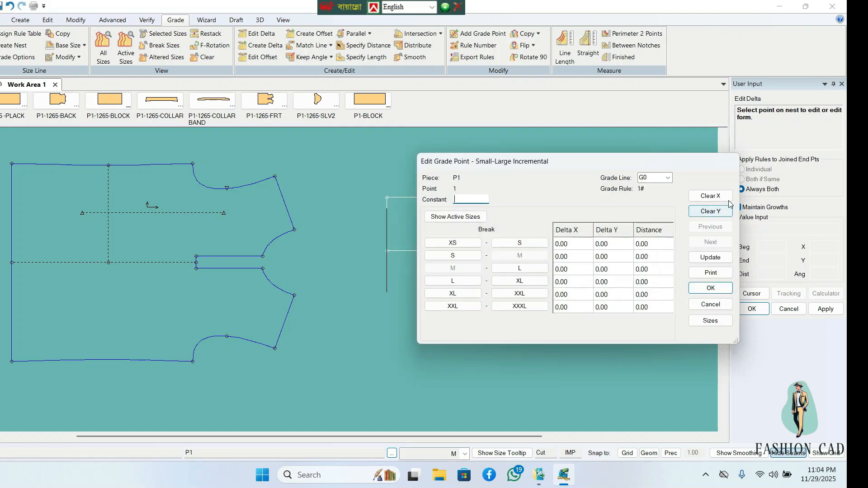
pyautogui.click(709, 199)
pyautogui.write('-.5')
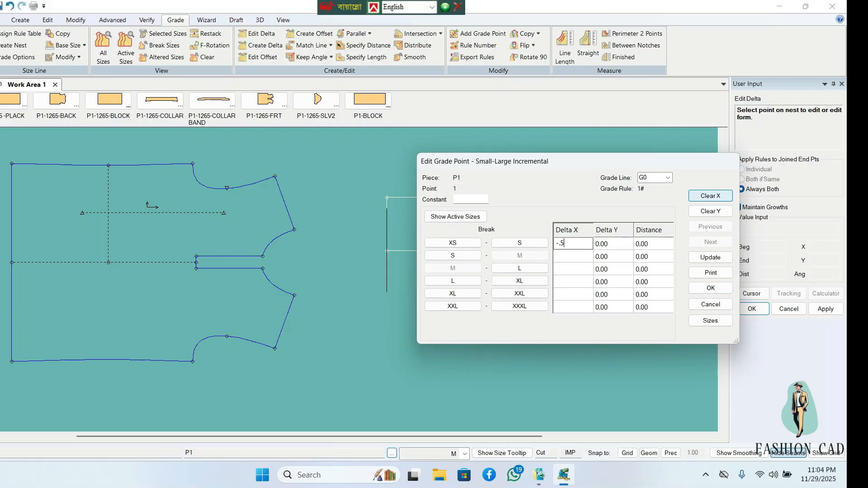
pyautogui.click(711, 258)
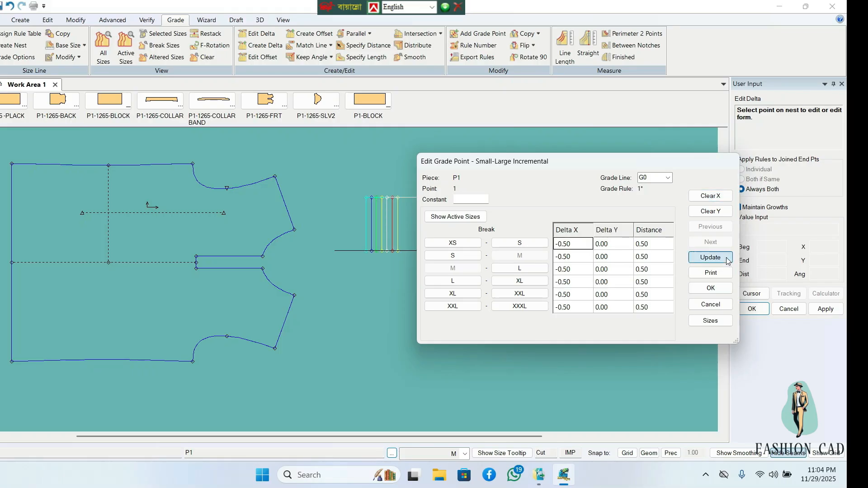
pyautogui.click(711, 288)
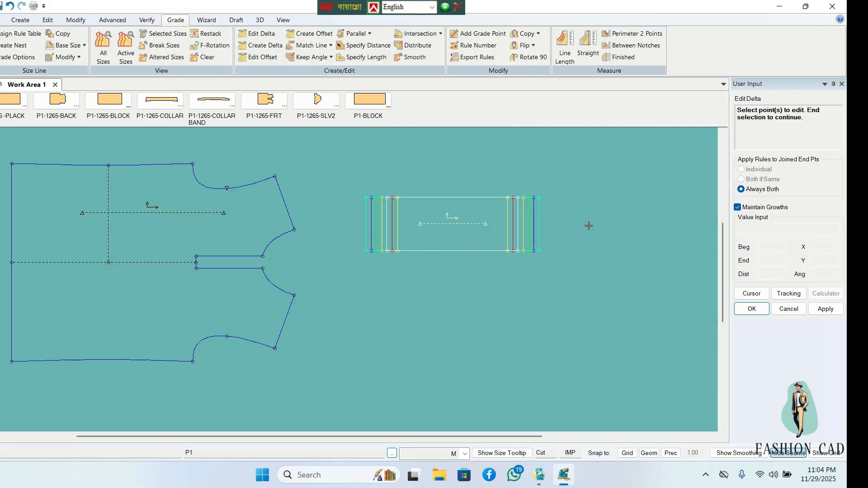
# Step: Set Delta Y to .5 for all size breaks at the upper-left corner of rectangle P1, clearing the existing Y values first
pyautogui.click(264, 34)
pyautogui.click(388, 201)
pyautogui.rightClick(416, 171)
pyautogui.click(416, 172)
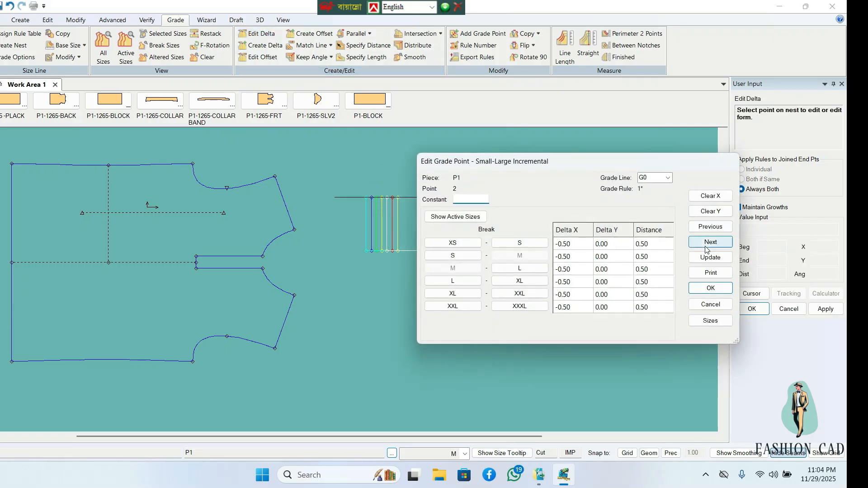
pyautogui.click(711, 214)
pyautogui.write('.5')
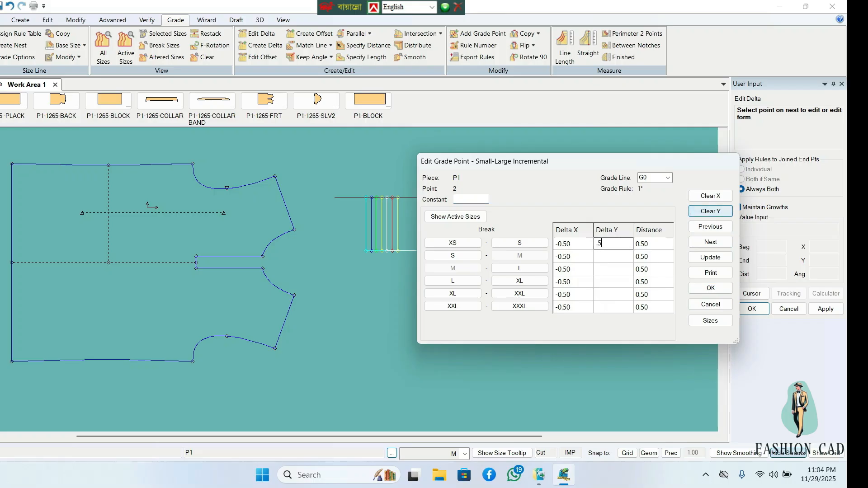
pyautogui.click(711, 257)
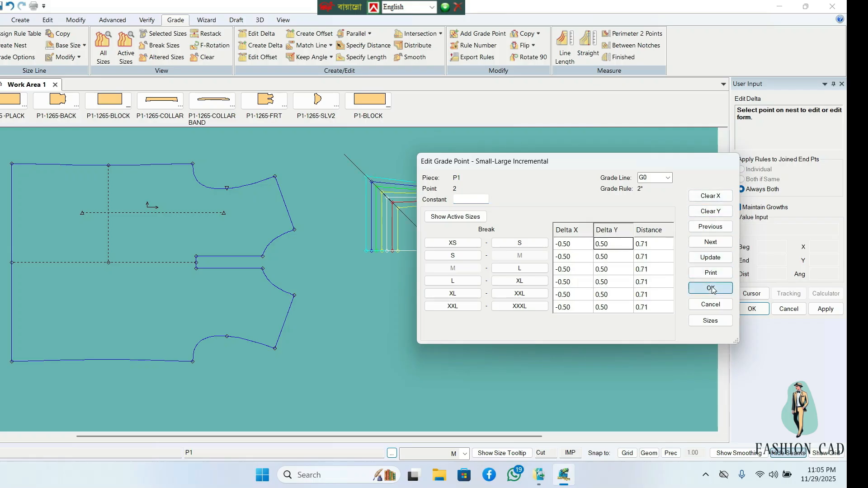
pyautogui.click(711, 288)
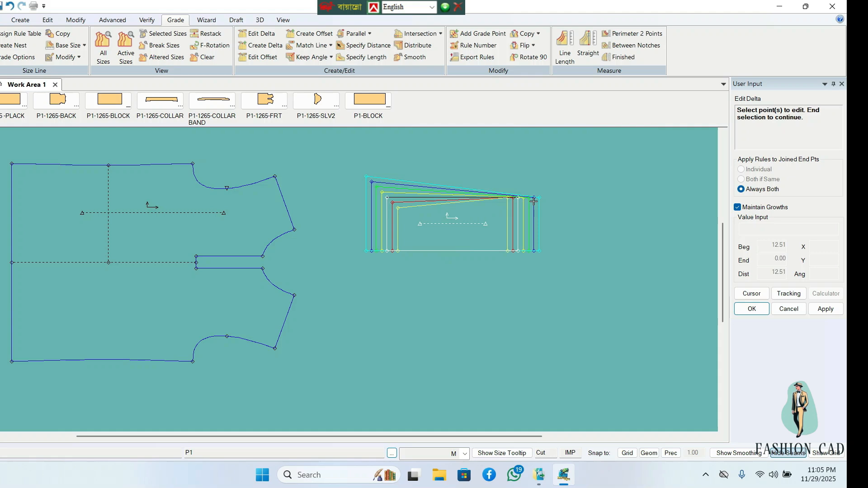
# Step: Clear the Y values at the upper-right corner of rectangle P1 and set Delta Y to .5 for all size breaks
pyautogui.click(520, 200)
pyautogui.rightClick(565, 192)
pyautogui.click(560, 194)
pyautogui.click(710, 213)
pyautogui.moveTo(543, 161); pyautogui.dragTo(138, 177)
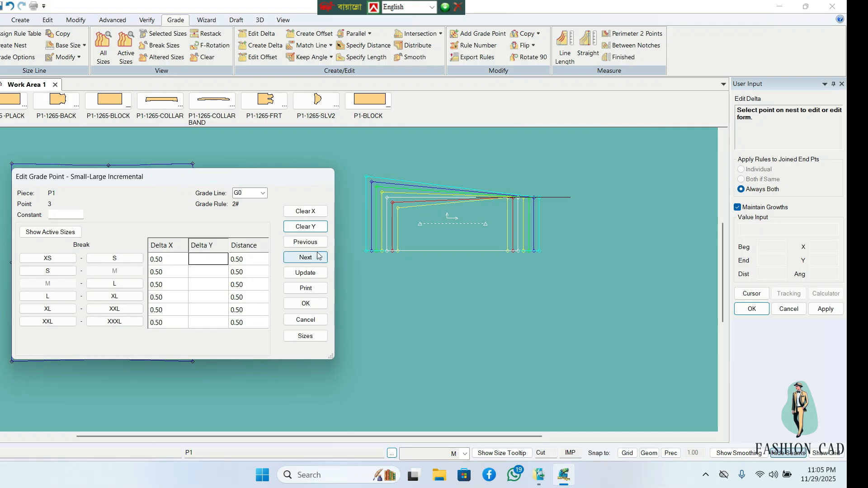
pyautogui.write('.5')
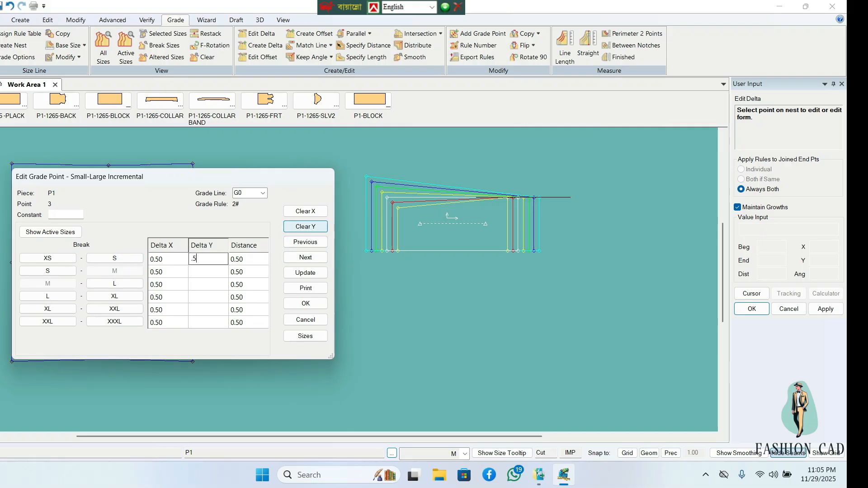
pyautogui.click(305, 273)
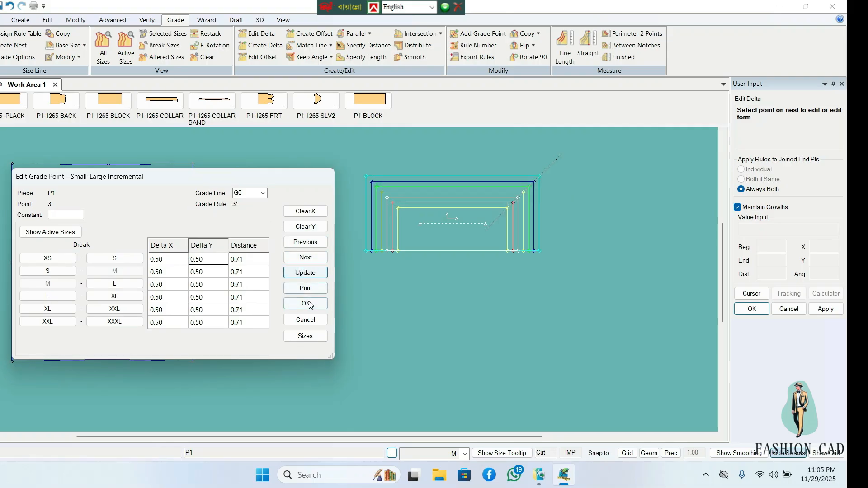
pyautogui.click(309, 305)
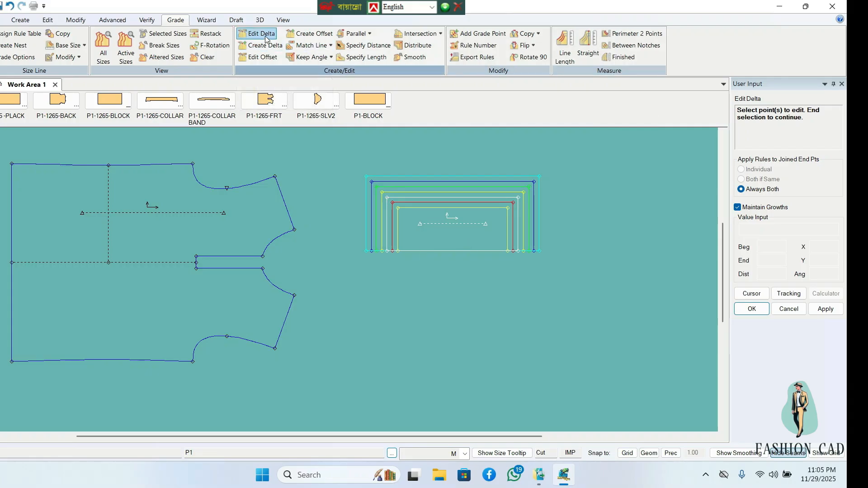
# Step: Clear the Y values at the lower-left corner of rectangle P1 and set Delta Y to -.5 for all size breaks
pyautogui.click(389, 252)
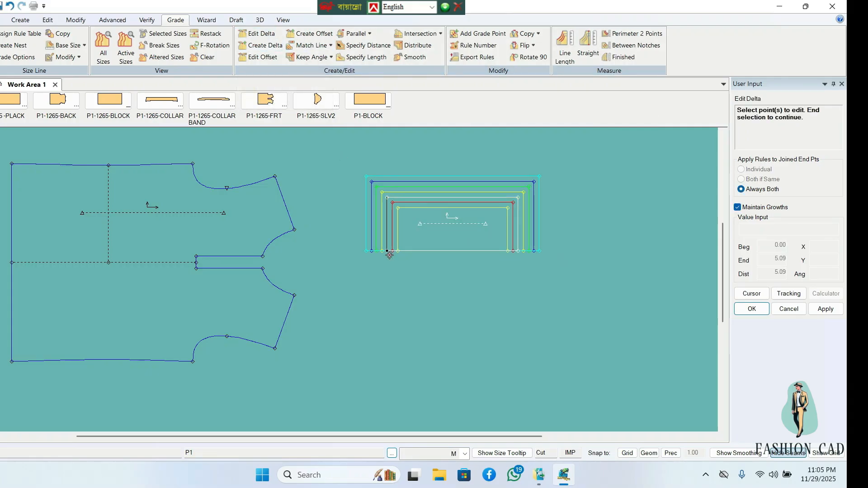
pyautogui.rightClick(314, 209)
pyautogui.click(334, 216)
pyautogui.moveTo(674, 168); pyautogui.dragTo(224, 171)
pyautogui.click(262, 215)
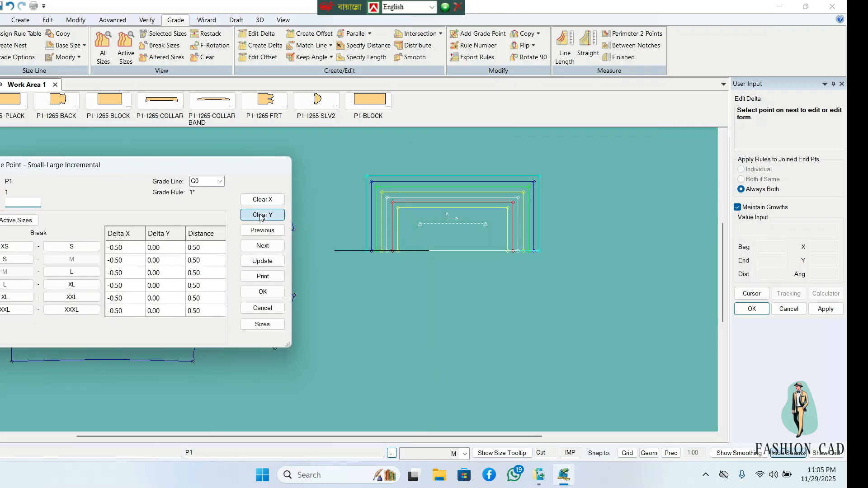
pyautogui.write('-')
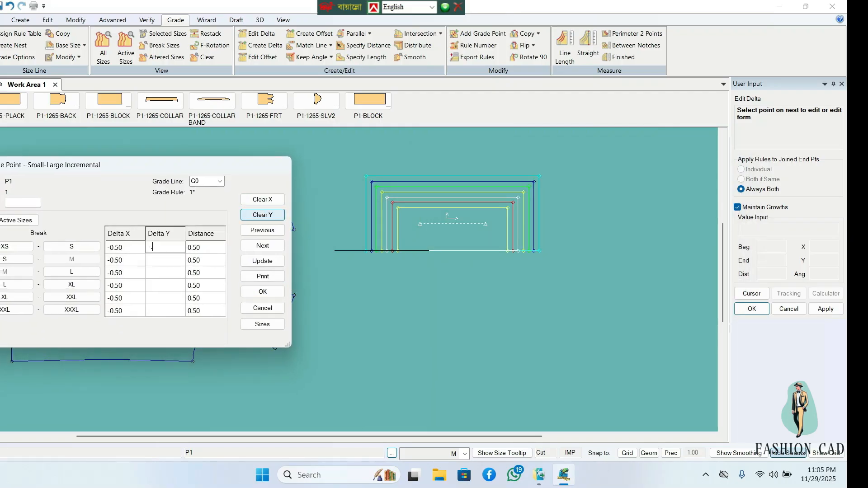
pyautogui.write('0.5')
pyautogui.click(262, 261)
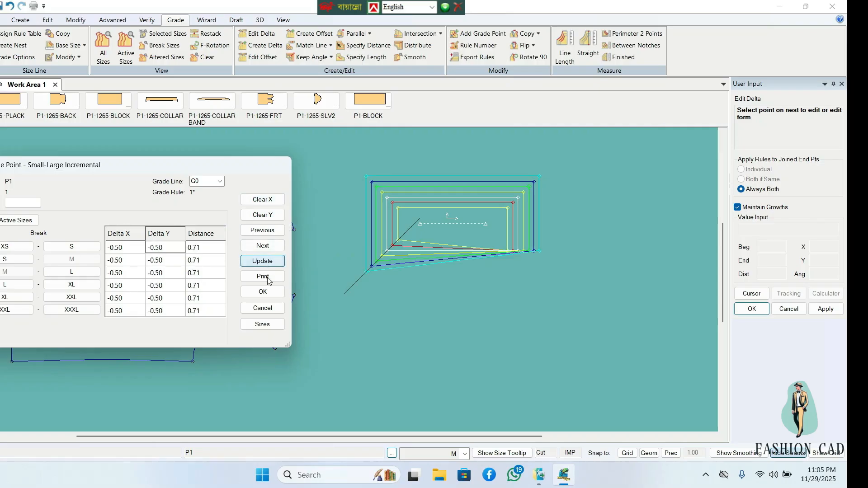
pyautogui.click(267, 294)
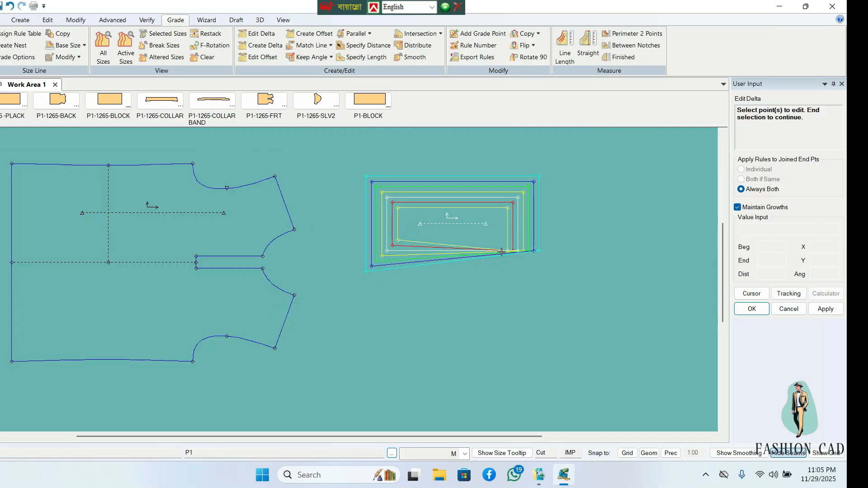
# Step: Set Delta Y to -.5 for all size breaks at the lower-right corner of rectangle P1, replacing the existing Y values
pyautogui.click(520, 252)
pyautogui.rightClick(564, 220)
pyautogui.click(577, 224)
pyautogui.moveTo(585, 164); pyautogui.dragTo(153, 138)
pyautogui.write('-0')
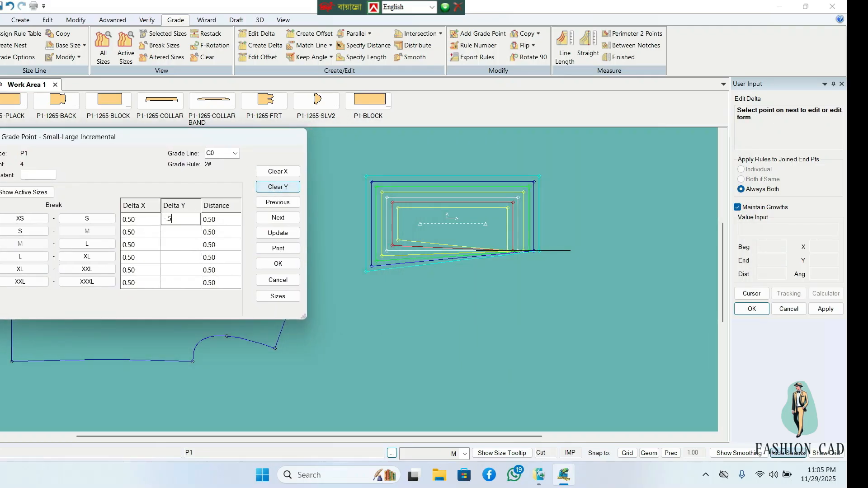
pyautogui.write('.5')
pyautogui.click(278, 233)
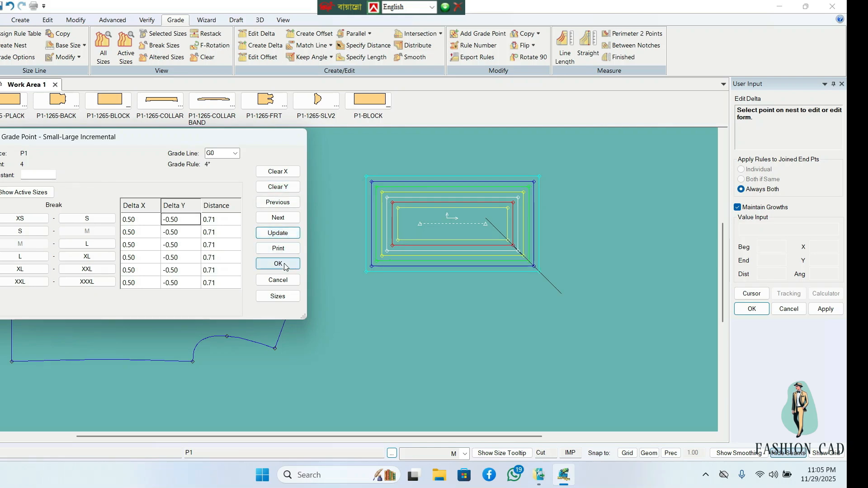
pyautogui.click(280, 263)
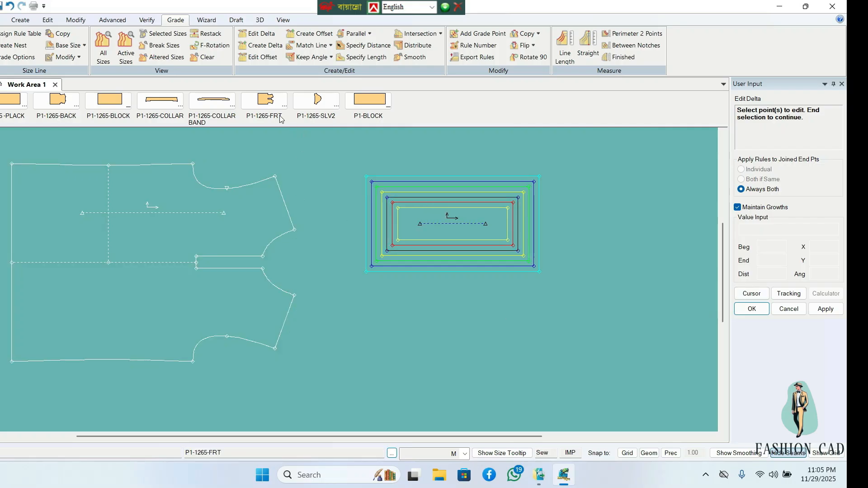
# Step: Review the delta grading at the upper-left corner of rectangle P1, stepping to the next grade point and back
pyautogui.click(254, 39)
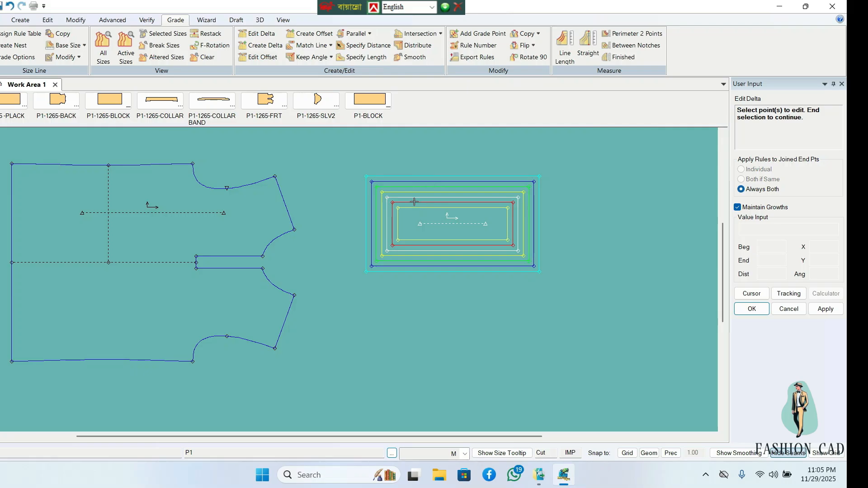
pyautogui.click(388, 198)
pyautogui.rightClick(351, 193)
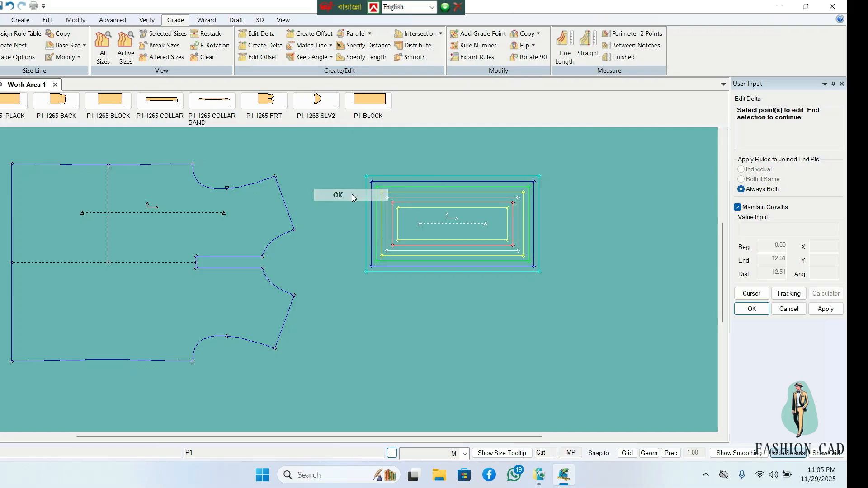
pyautogui.click(351, 196)
pyautogui.moveTo(660, 164); pyautogui.dragTo(235, 163)
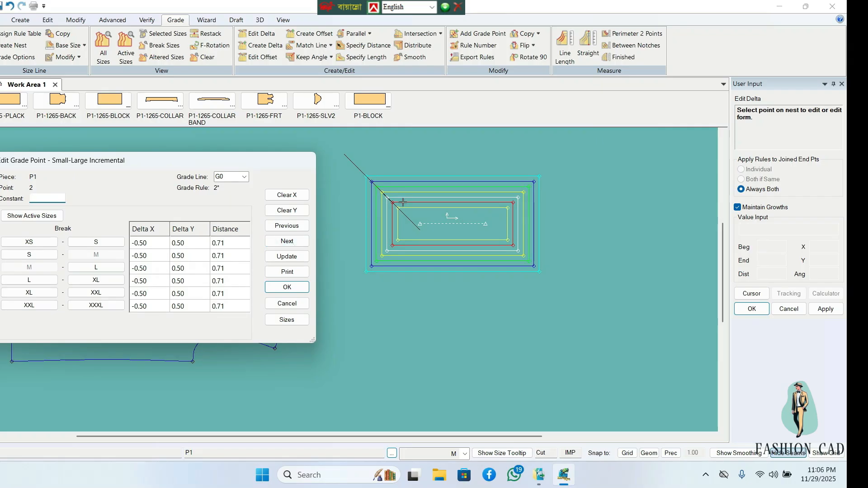
pyautogui.click(309, 241)
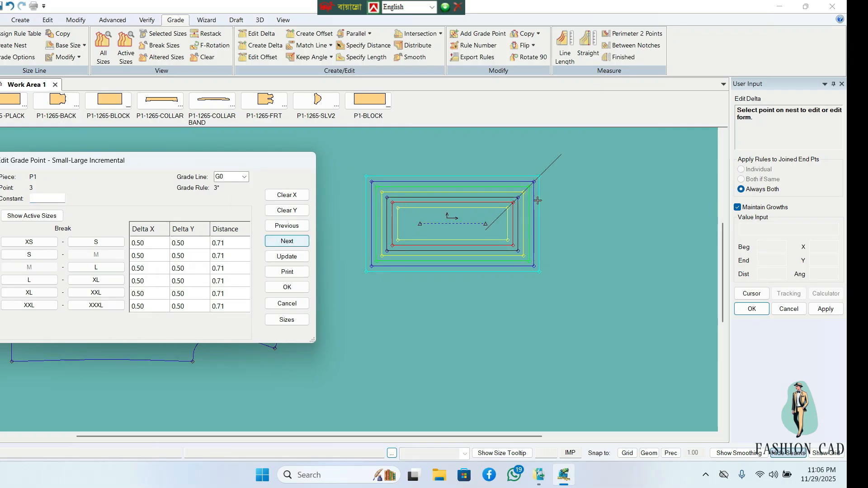
pyautogui.click(298, 226)
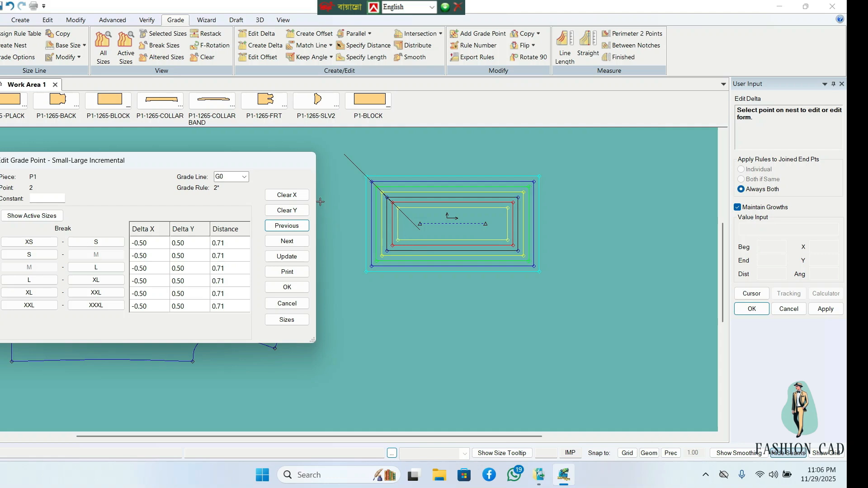
pyautogui.rightClick(319, 177)
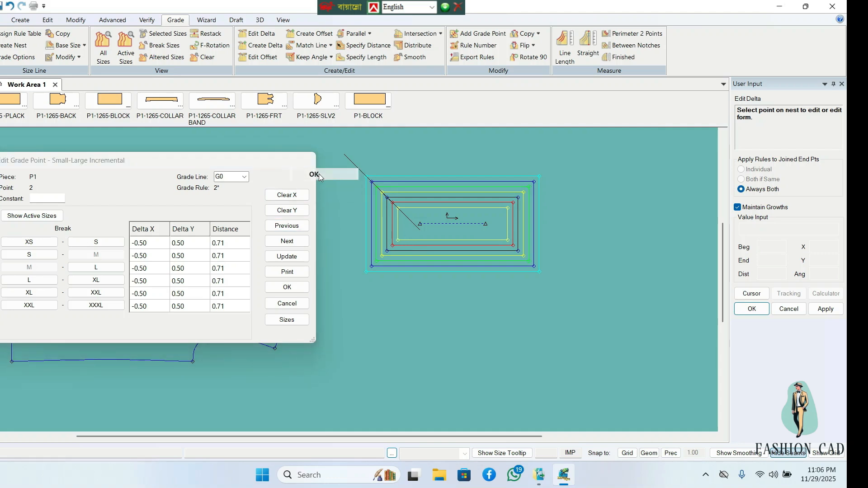
pyautogui.click(315, 174)
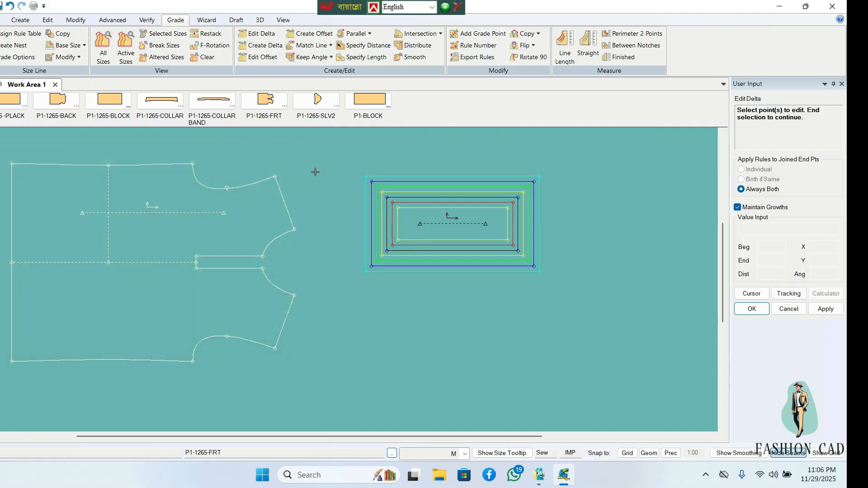
# Step: With Edit Offset, clear the offset distances at the upper-right corner of rectangle P1 and set them to .5 for all size breaks
pyautogui.click(270, 47)
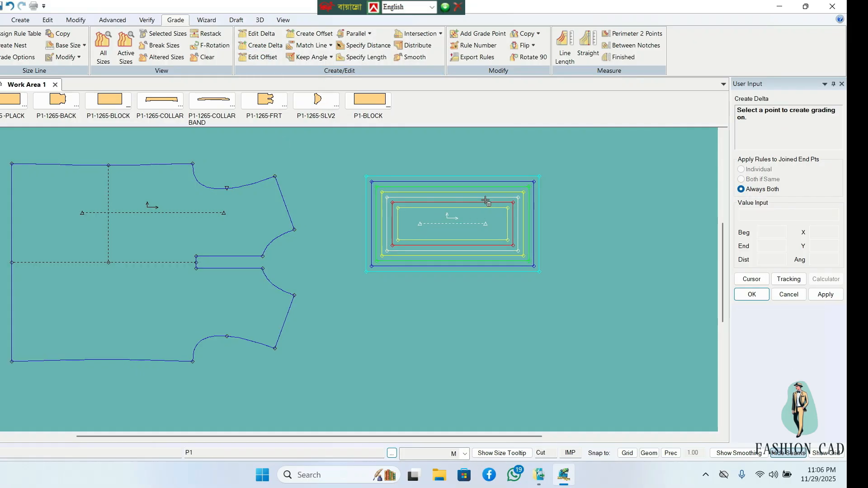
pyautogui.click(254, 60)
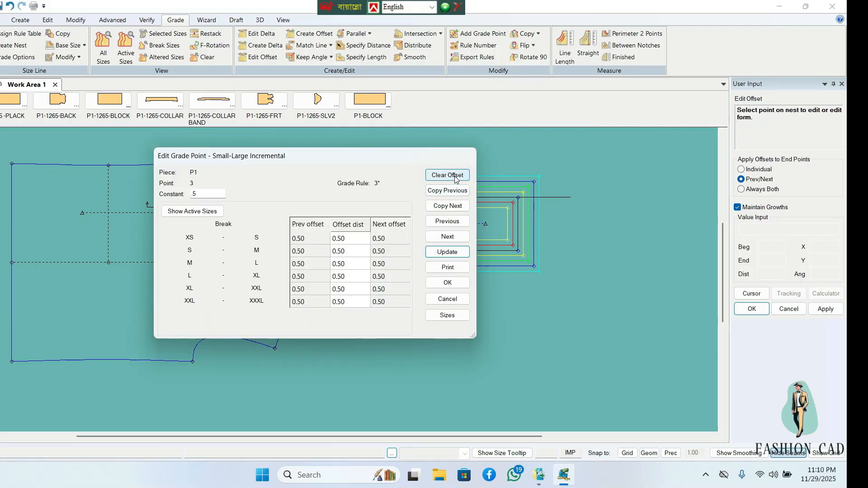
pyautogui.click(455, 177)
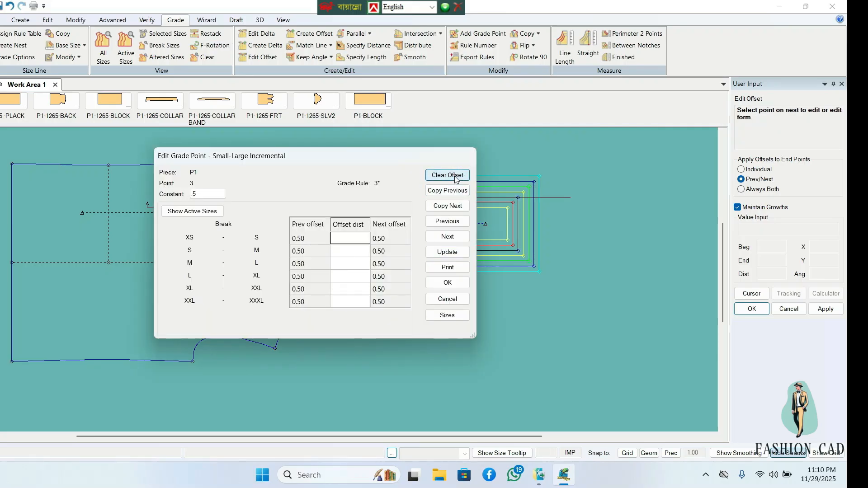
pyautogui.write('.5')
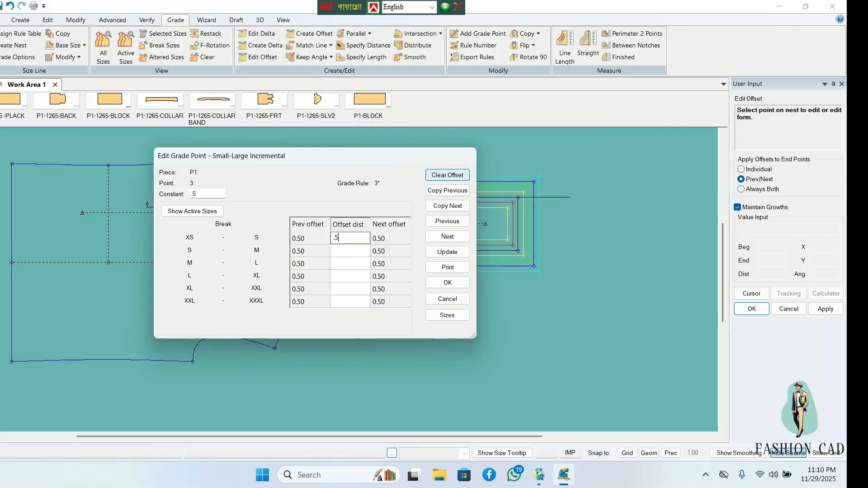
pyautogui.click(448, 252)
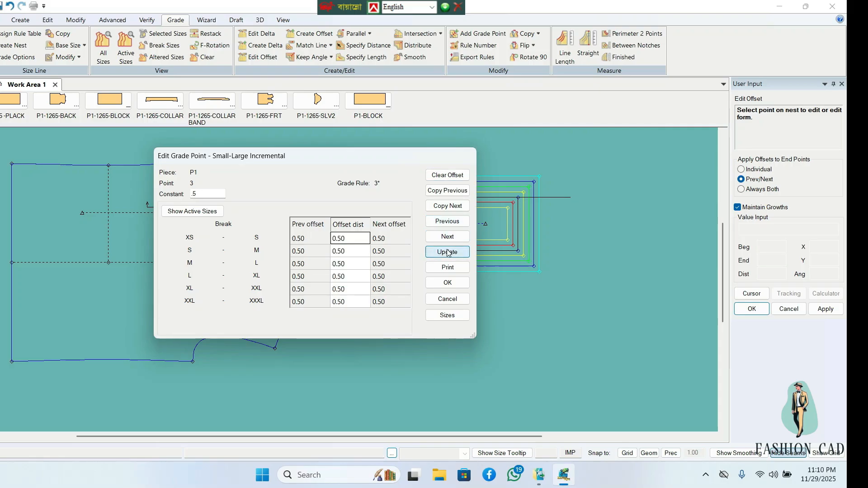
pyautogui.click(445, 283)
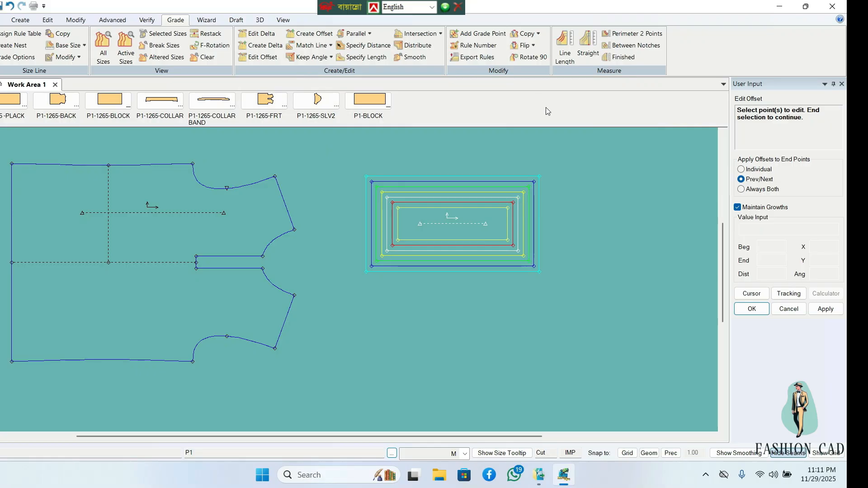
pyautogui.click(705, 475)
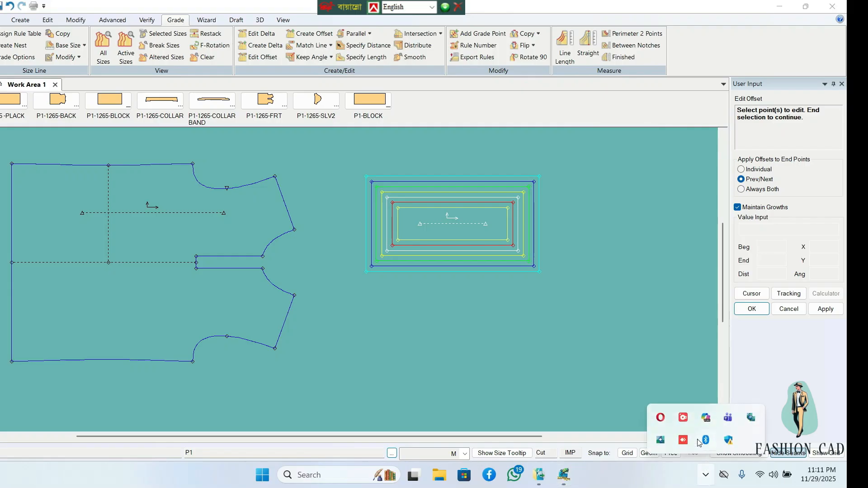
# Step: End Edit Offset and delete rectangle P1 from the work area
pyautogui.click(683, 417)
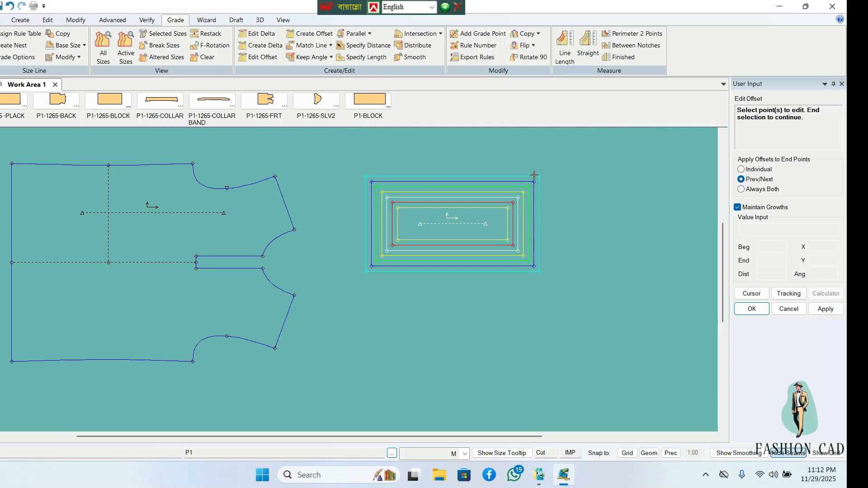
pyautogui.rightClick(458, 217)
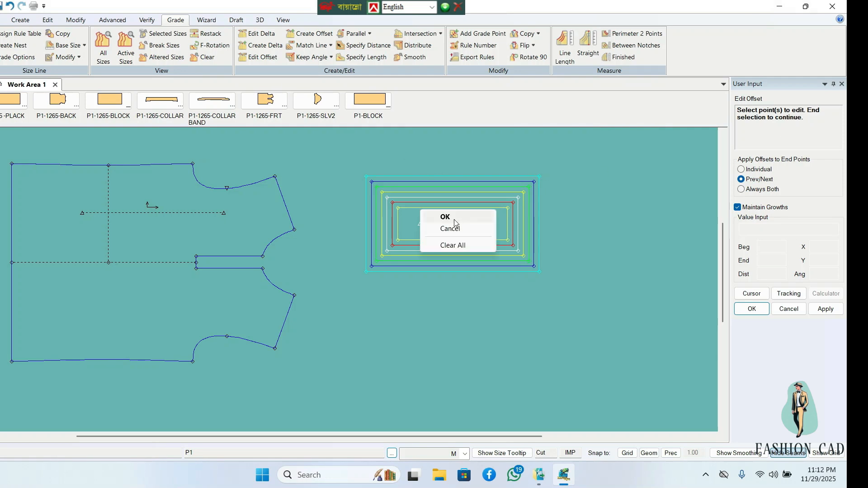
pyautogui.click(455, 217)
pyautogui.rightClick(445, 207)
pyautogui.click(481, 348)
# Step: Display the nest of all sizes on front piece P1-1265-FRT and reposition the piece in the work area
pyautogui.moveTo(164, 243); pyautogui.dragTo(310, 237)
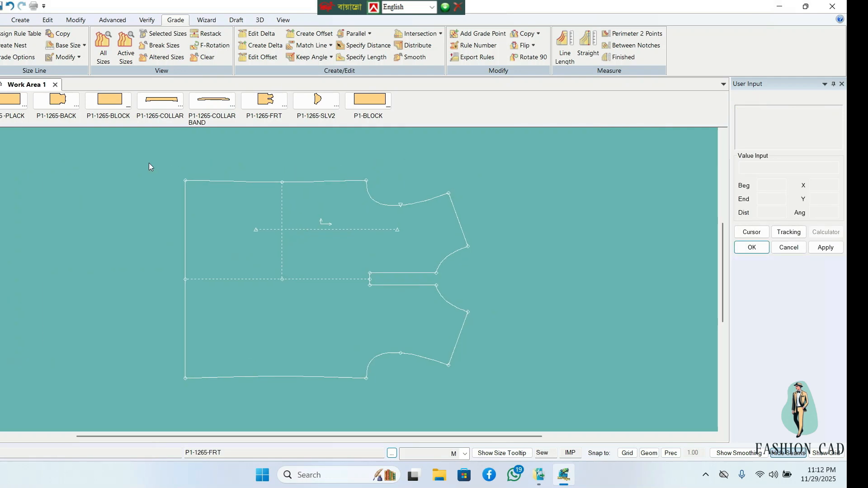
pyautogui.click(106, 41)
pyautogui.click(282, 235)
pyautogui.rightClick(304, 246)
pyautogui.click(304, 246)
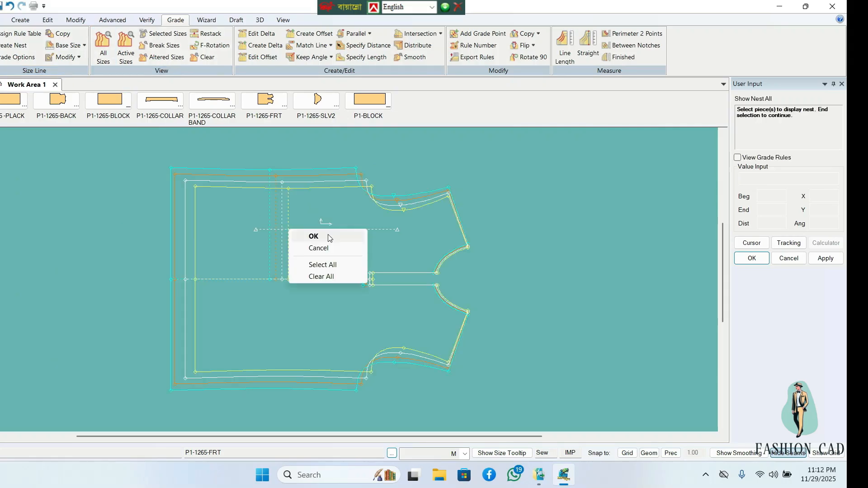
pyautogui.rightClick(329, 234)
pyautogui.moveTo(354, 235); pyautogui.dragTo(300, 264)
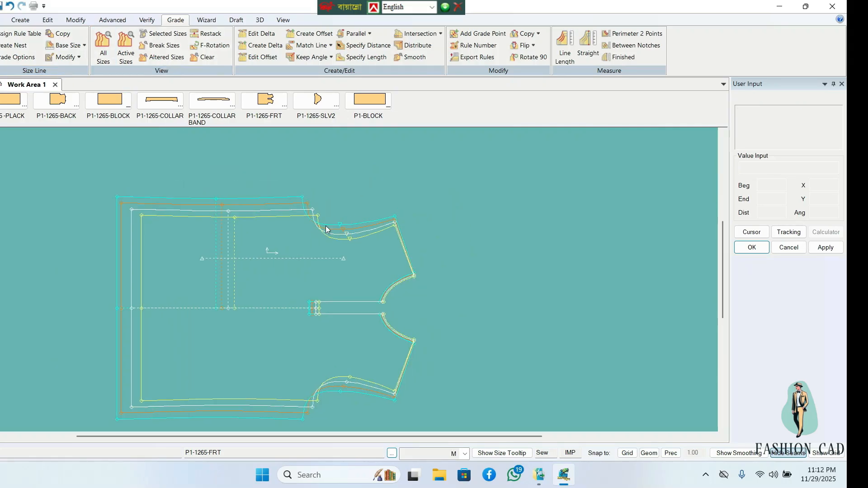
# Step: With Edit Offset, clear the offset distances at the upper shoulder-armhole point of P1-1265-FRT and set them to .5 for all size breaks
pyautogui.click(263, 62)
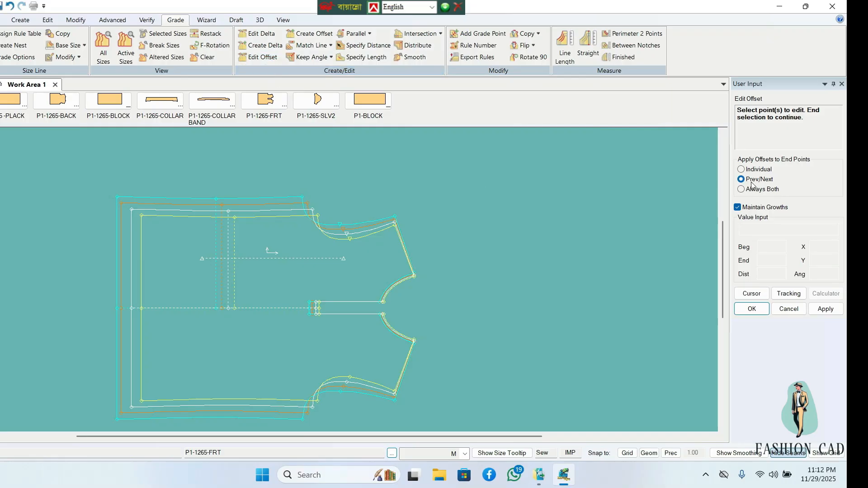
pyautogui.click(394, 222)
pyautogui.rightClick(504, 206)
pyautogui.click(504, 206)
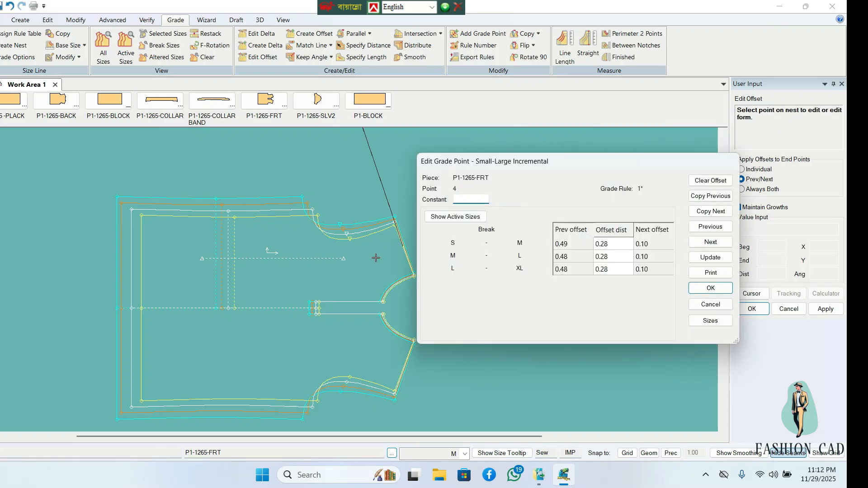
pyautogui.click(721, 183)
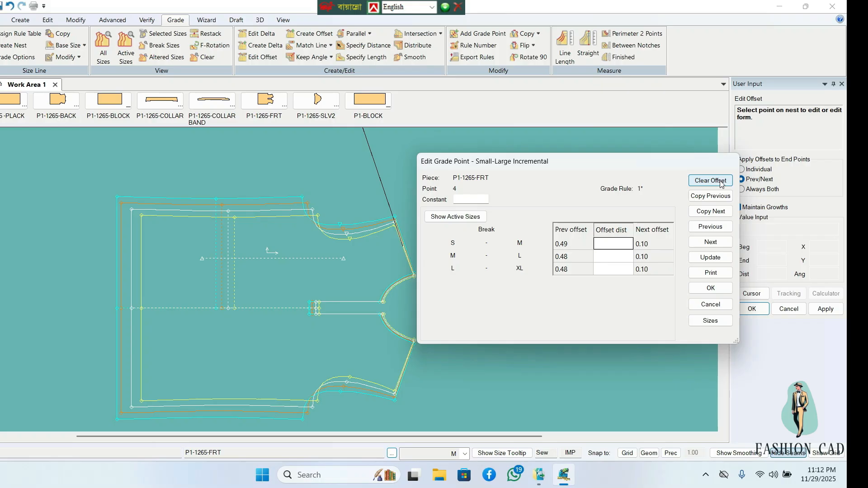
pyautogui.click(711, 321)
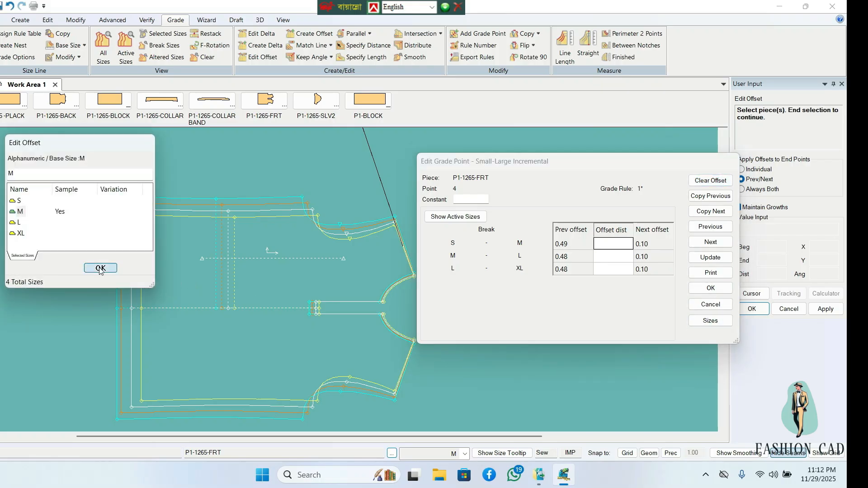
pyautogui.click(100, 267)
pyautogui.click(719, 182)
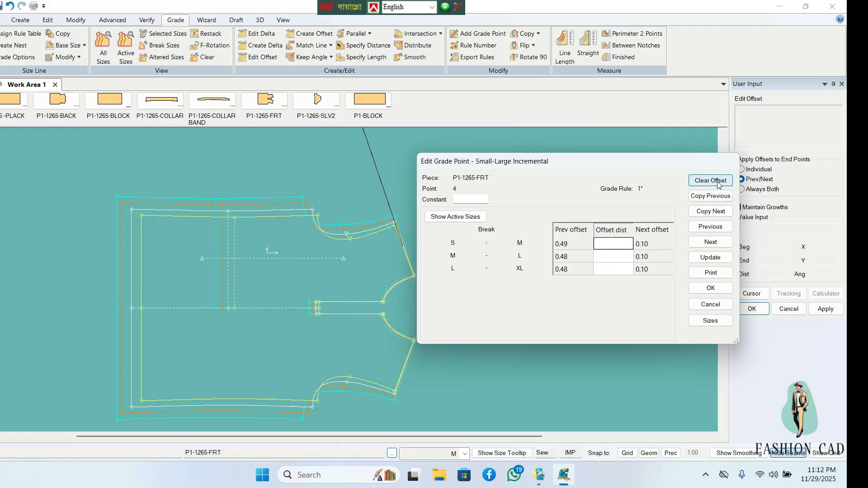
pyautogui.write('.5')
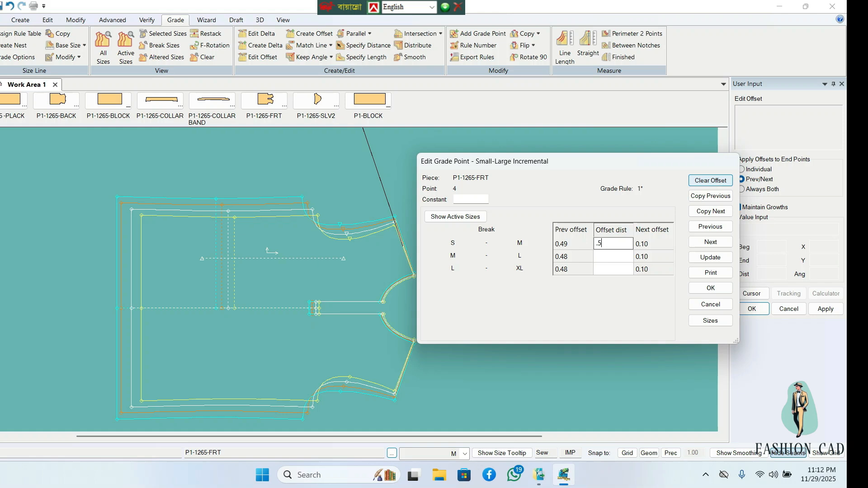
pyautogui.click(715, 257)
pyautogui.click(711, 288)
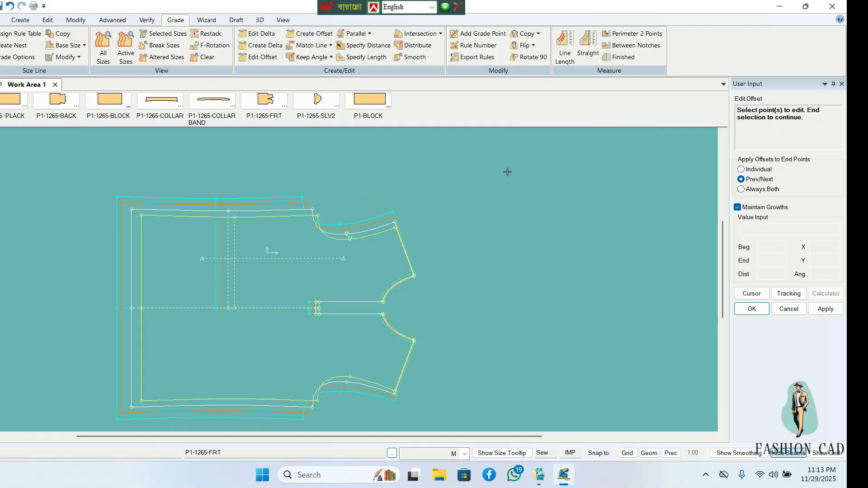
# Step: With Edit Offset, copy the next offset distances to the upper shoulder-armhole point of P1-1265-FRT, stepping to the previous grade point and back
pyautogui.click(261, 57)
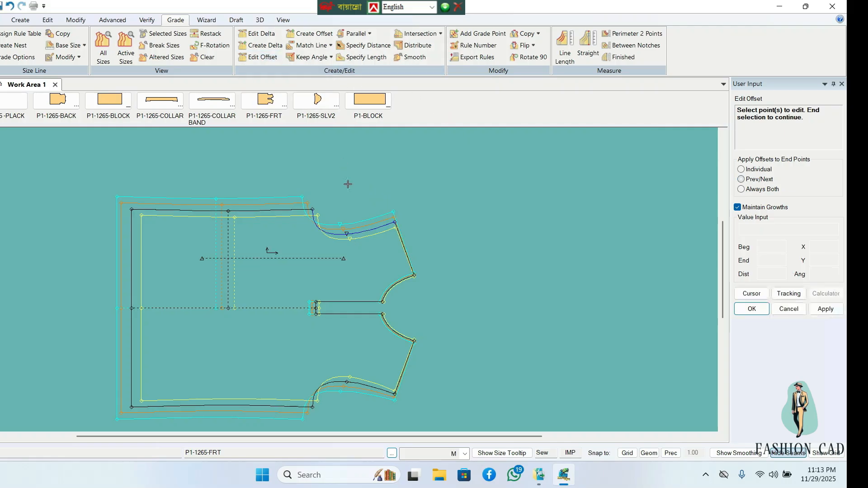
pyautogui.click(395, 224)
pyautogui.rightClick(440, 217)
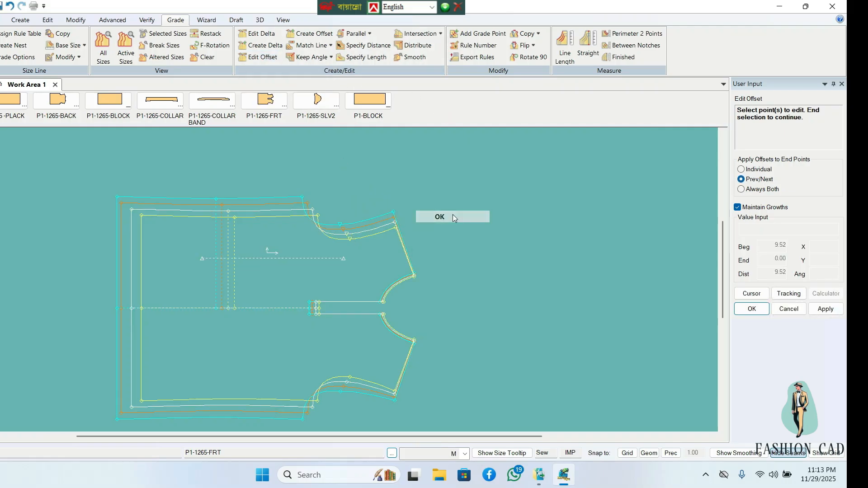
pyautogui.click(435, 215)
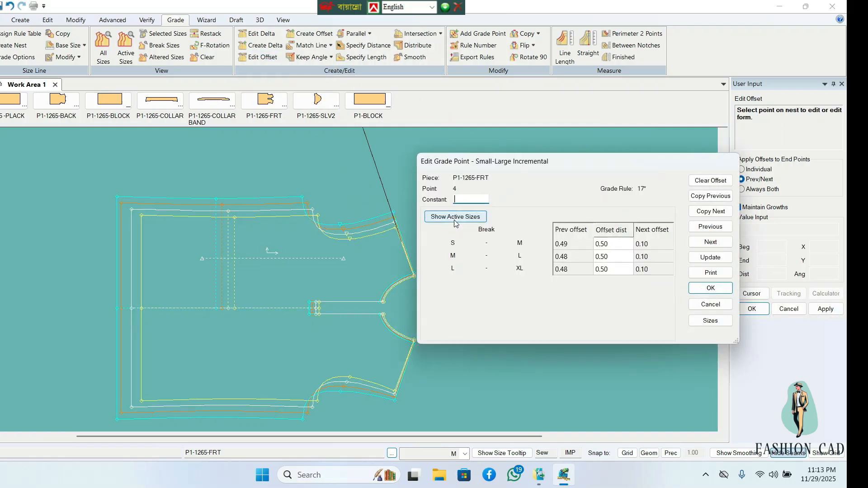
pyautogui.click(717, 214)
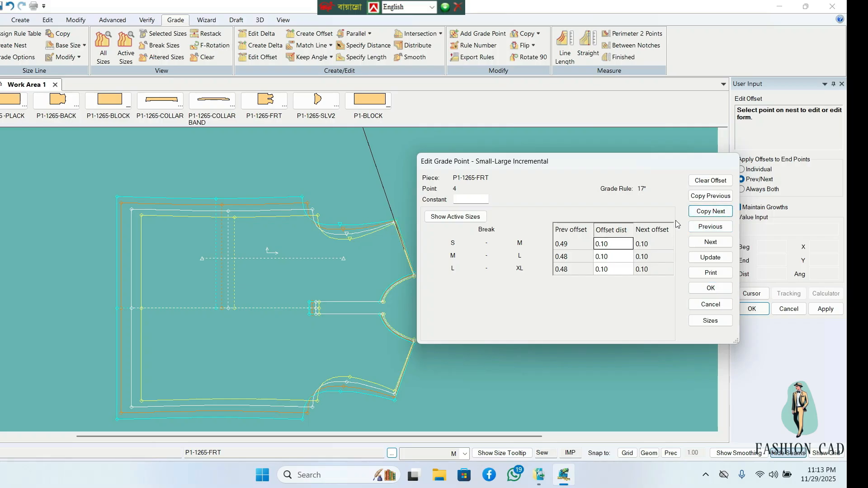
pyautogui.click(711, 227)
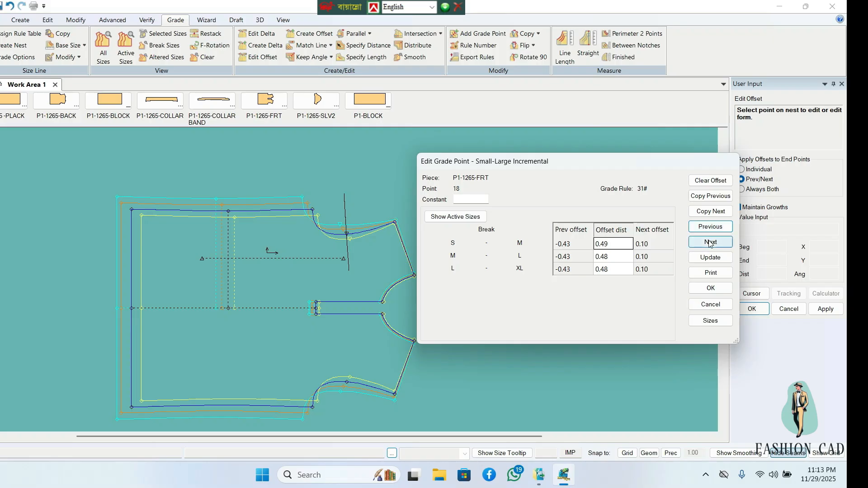
pyautogui.click(710, 243)
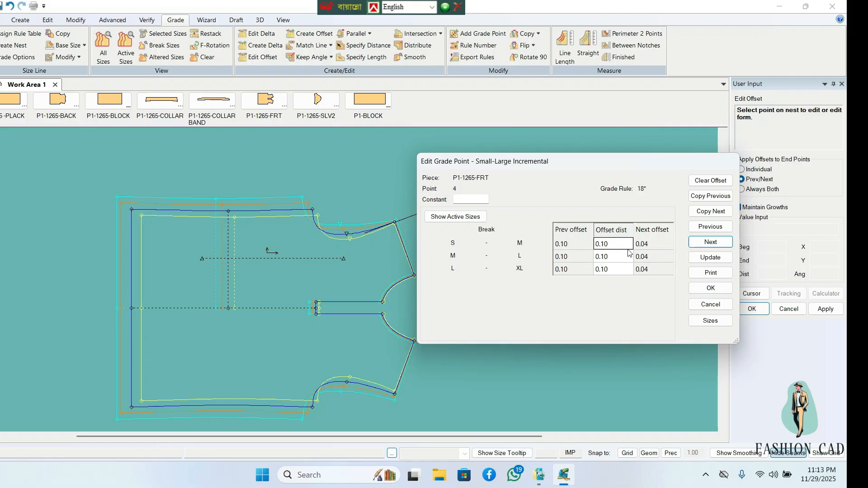
# Step: Clear the offset distances at the upper shoulder-armhole point, set them to 1 for all size breaks, and end Edit Offset
pyautogui.click(719, 182)
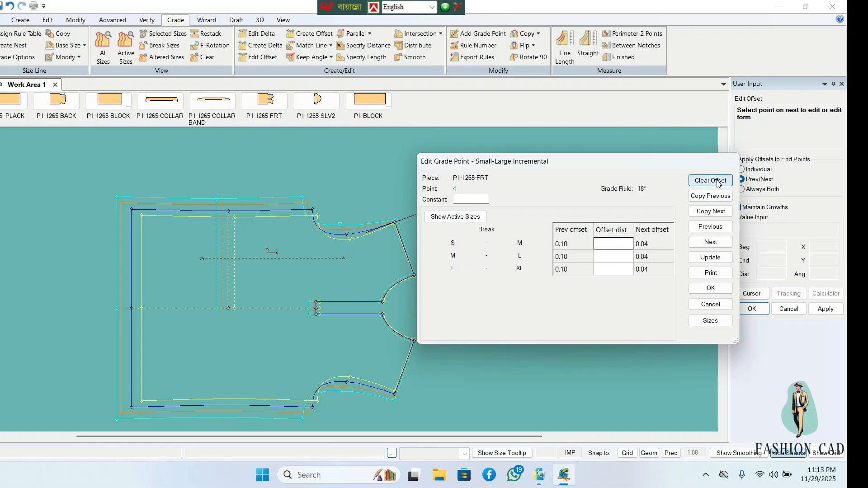
pyautogui.write('1')
pyautogui.click(711, 261)
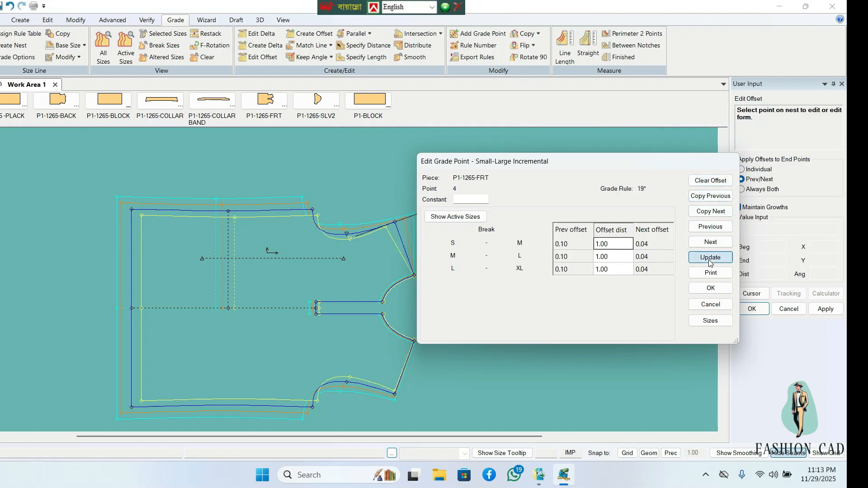
pyautogui.click(711, 288)
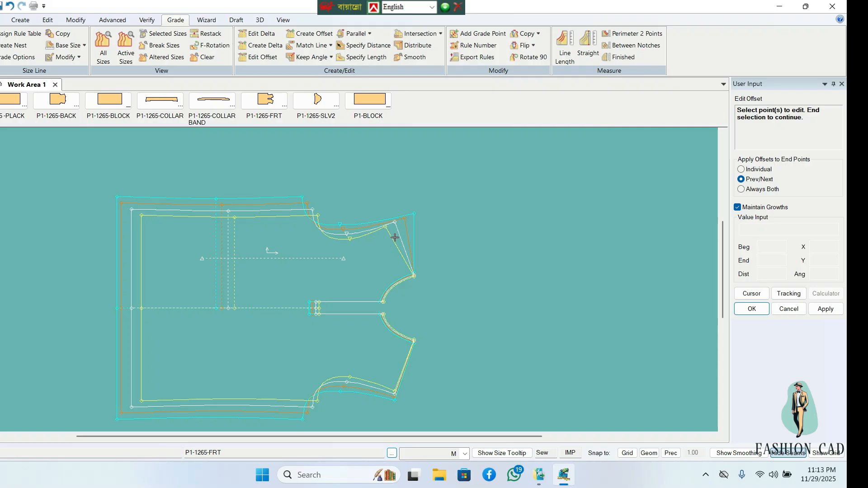
pyautogui.rightClick(439, 211)
pyautogui.click(459, 193)
pyautogui.rightClick(434, 211)
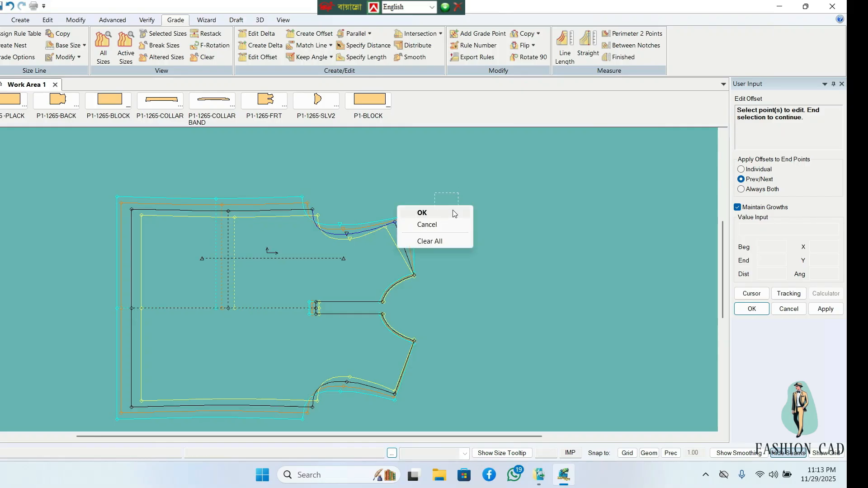
pyautogui.click(450, 212)
# Step: Delete front piece P1-1265-FRT from the work area
pyautogui.moveTo(337, 262); pyautogui.dragTo(231, 234)
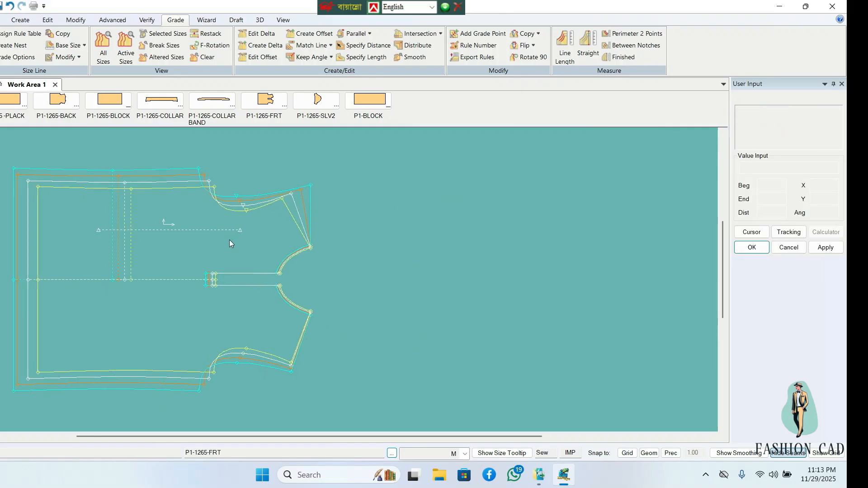
pyautogui.rightClick(206, 244)
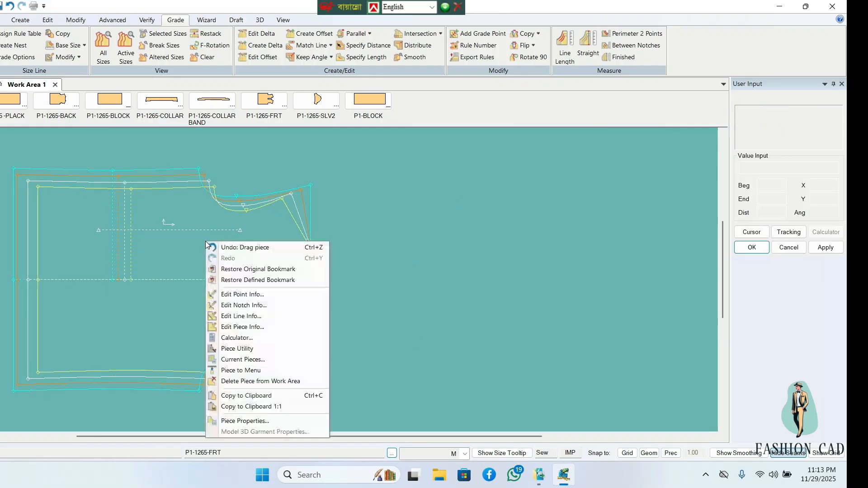
pyautogui.click(239, 382)
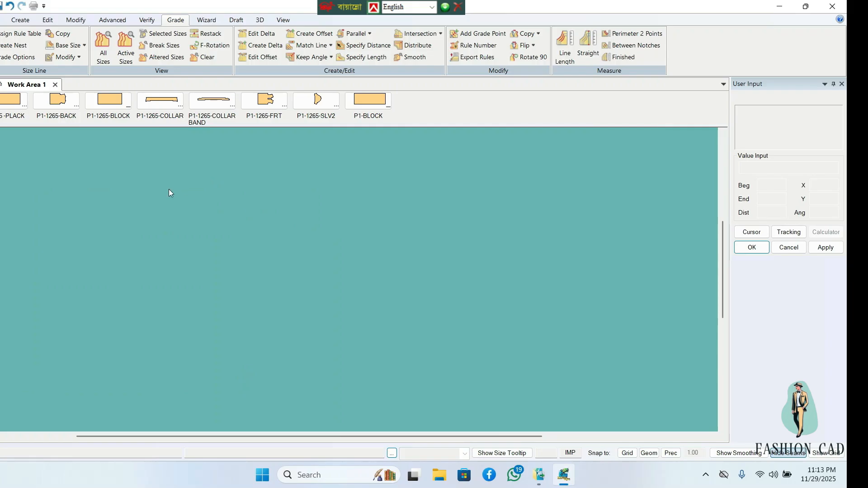
# Step: Create a rectangle piece with an X distance of 15 and a Y distance of 2
pyautogui.click(21, 21)
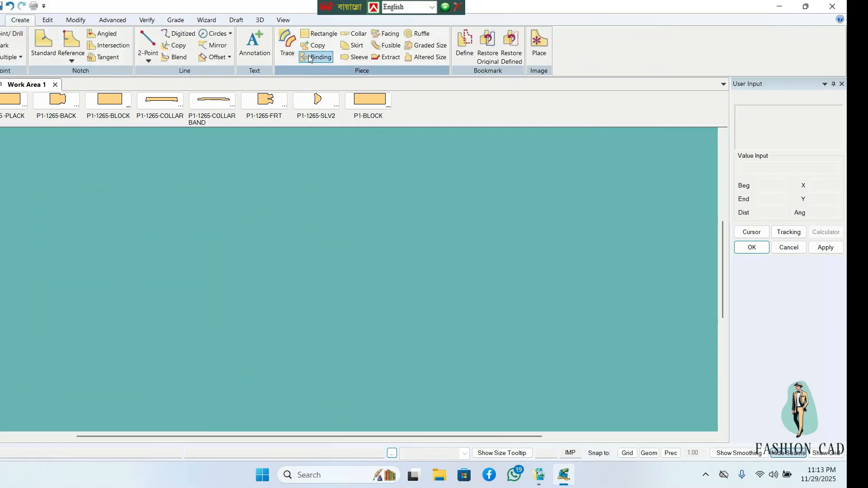
pyautogui.click(316, 33)
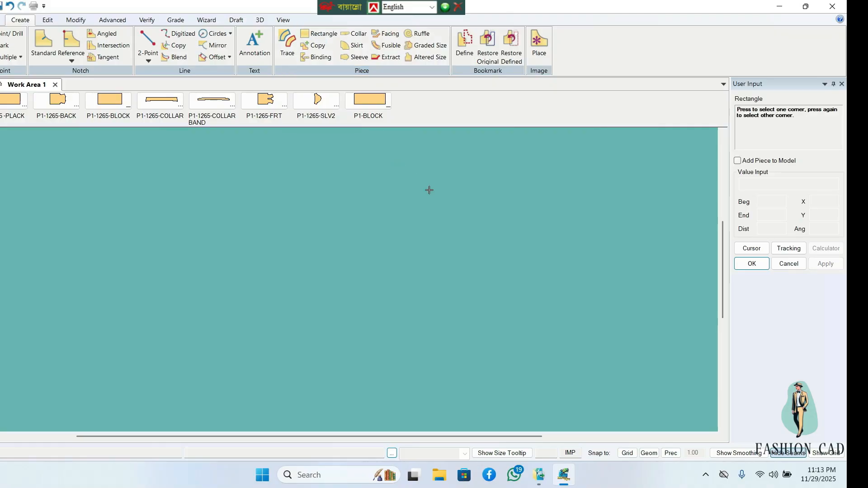
pyautogui.click(449, 220)
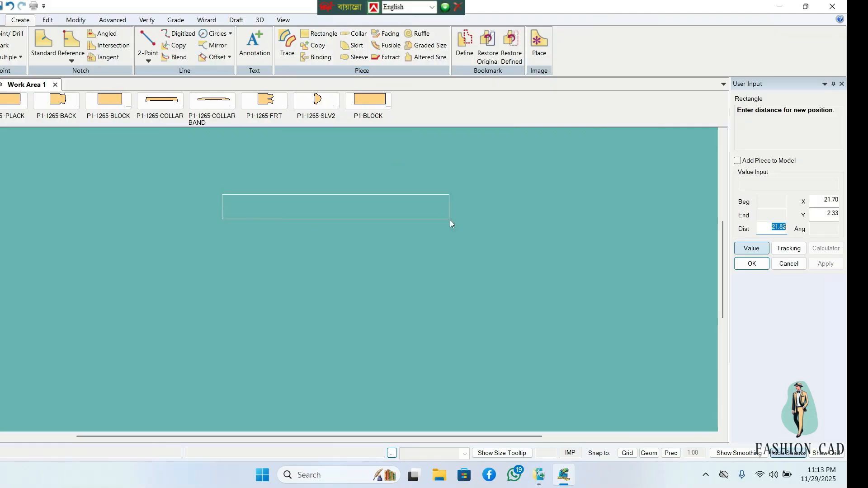
pyautogui.click(816, 204)
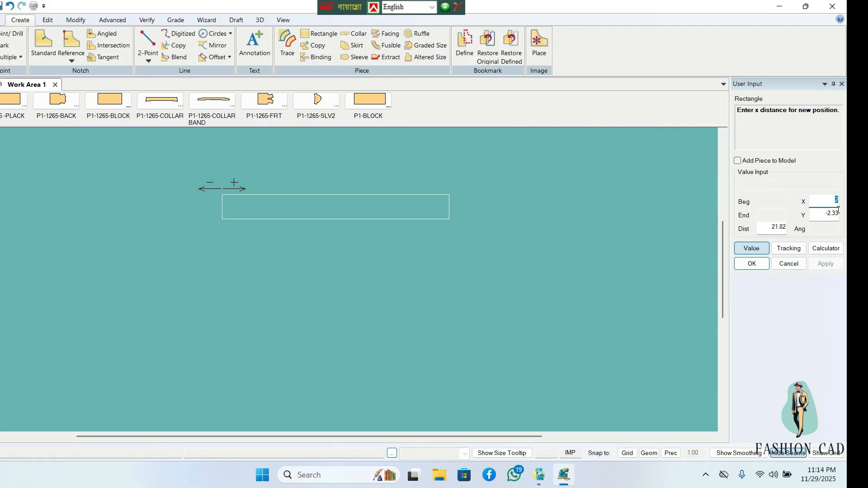
pyautogui.press('Tab')
pyautogui.write('2')
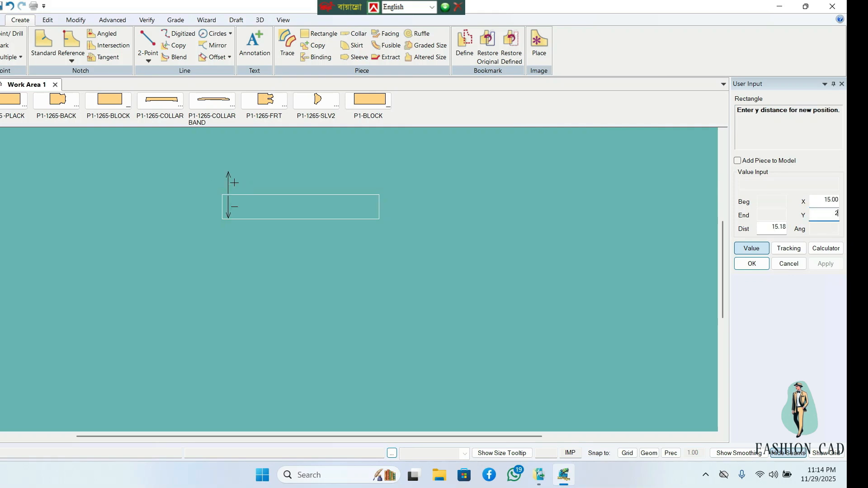
pyautogui.click(758, 264)
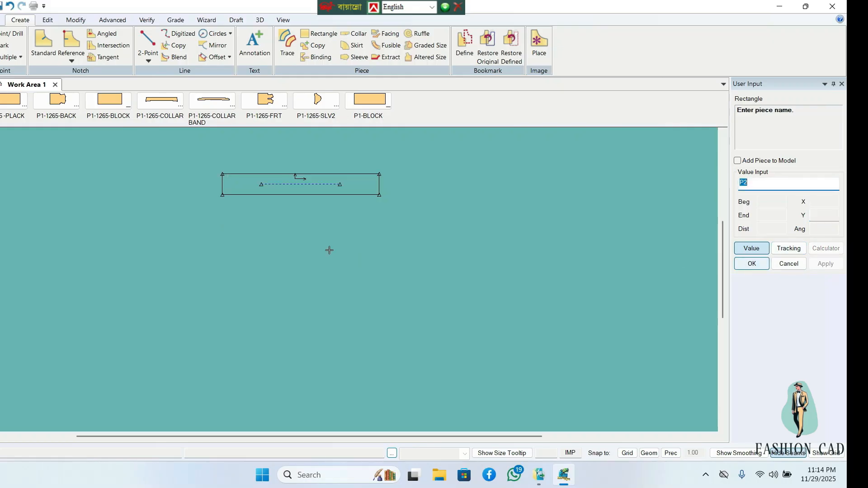
# Step: Accept the default piece name P2 for the new rectangle and end the Rectangle command
pyautogui.rightClick(300, 217)
pyautogui.click(318, 222)
pyautogui.rightClick(318, 222)
pyautogui.click(318, 222)
pyautogui.click(318, 223)
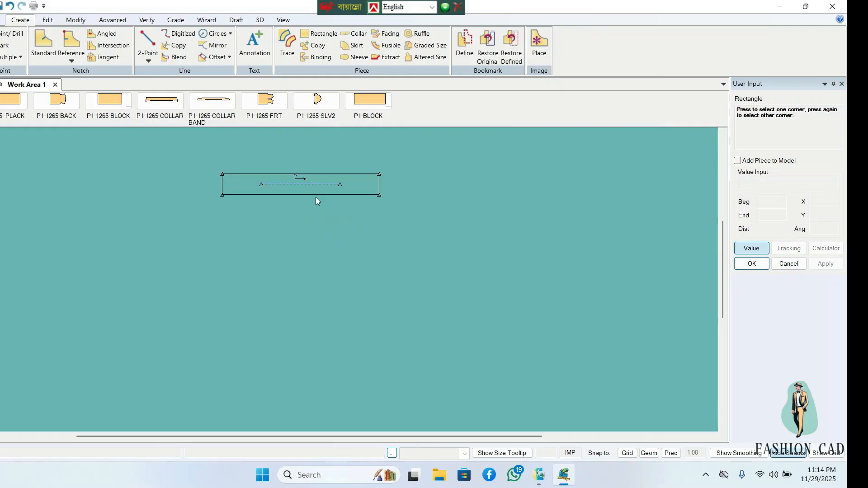
pyautogui.rightClick(315, 218)
pyautogui.click(318, 221)
pyautogui.click(332, 225)
pyautogui.rightClick(333, 226)
pyautogui.click(333, 225)
pyautogui.rightClick(383, 221)
pyautogui.click(387, 226)
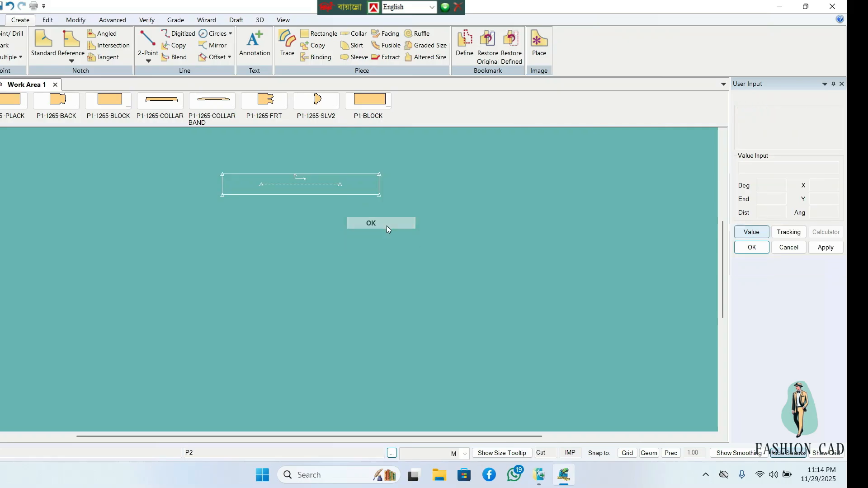
# Step: Reposition P2 and apply Fullness on Line to its upper edge, using the lower edge as the second line and holding the left end
pyautogui.moveTo(344, 189); pyautogui.dragTo(361, 229)
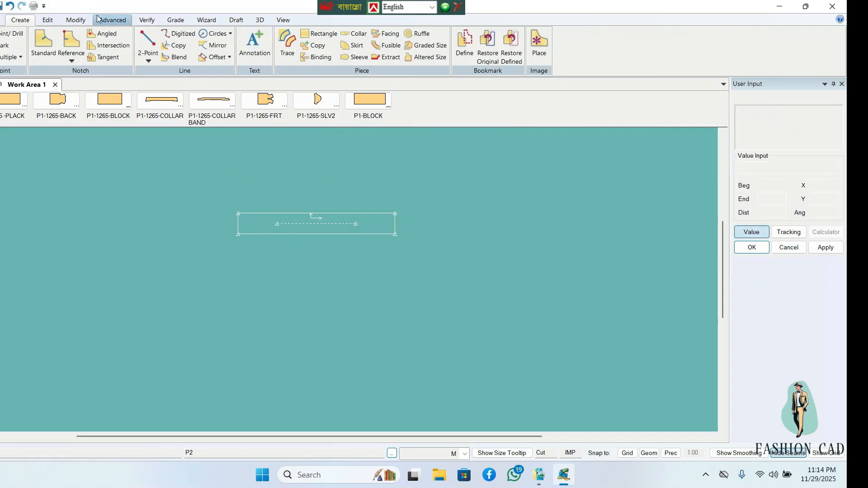
pyautogui.click(112, 20)
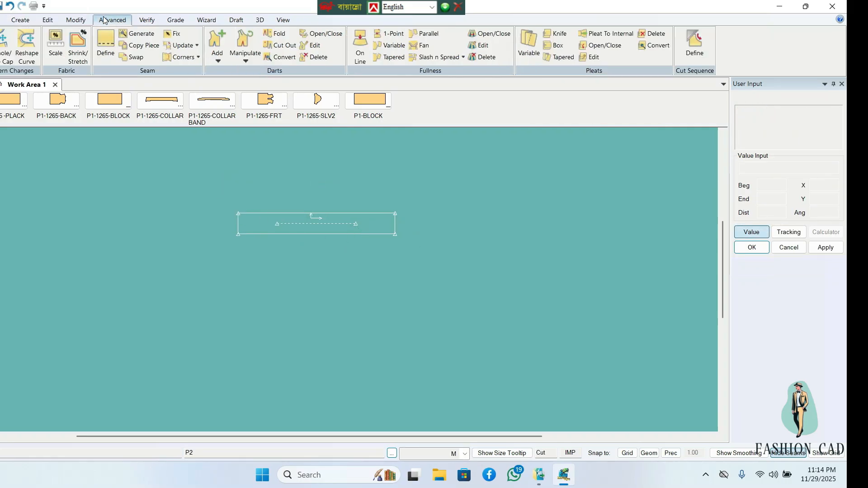
pyautogui.click(362, 51)
pyautogui.click(361, 214)
pyautogui.click(345, 235)
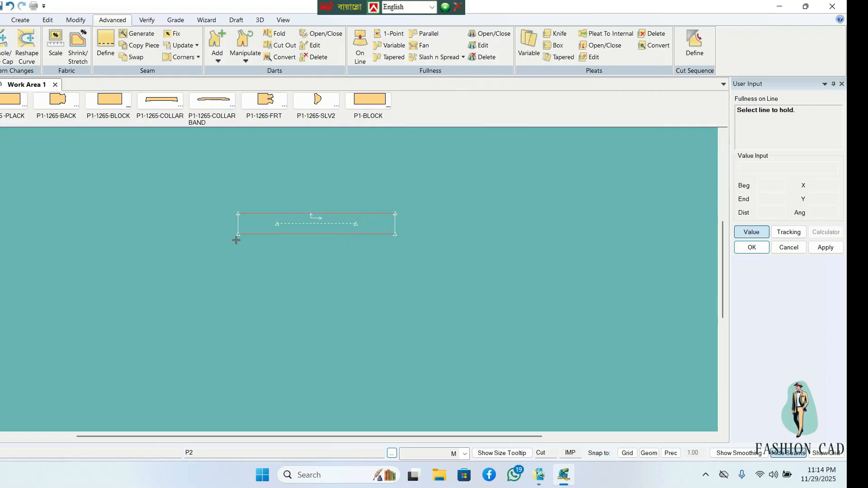
pyautogui.click(236, 222)
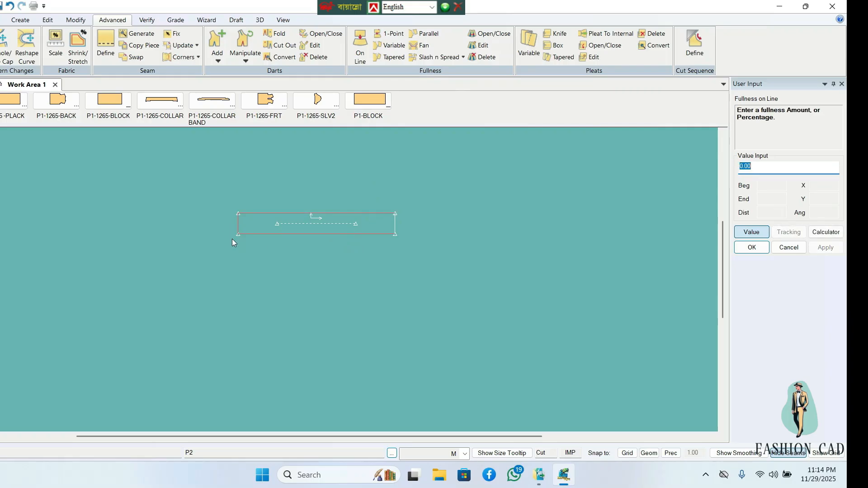
pyautogui.write('1')
pyautogui.press('Return')
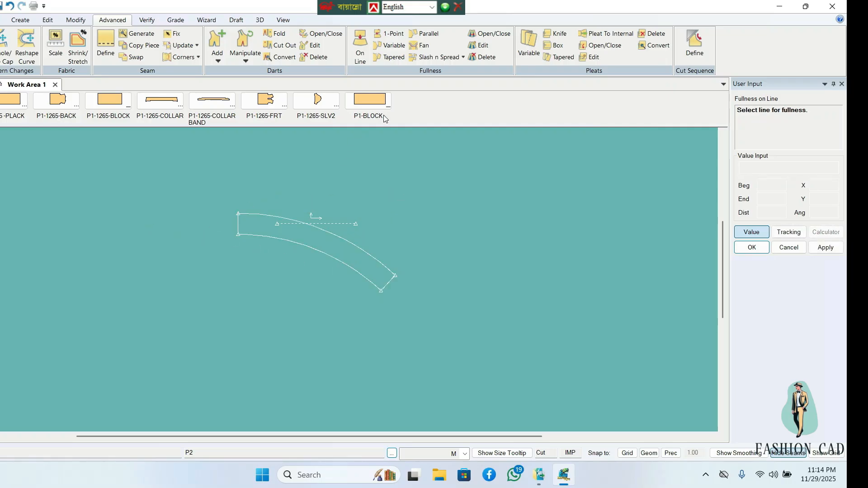
# Step: Try to mirror P2 about its left end line with Fold after Mirror enabled
pyautogui.click(83, 24)
pyautogui.click(552, 34)
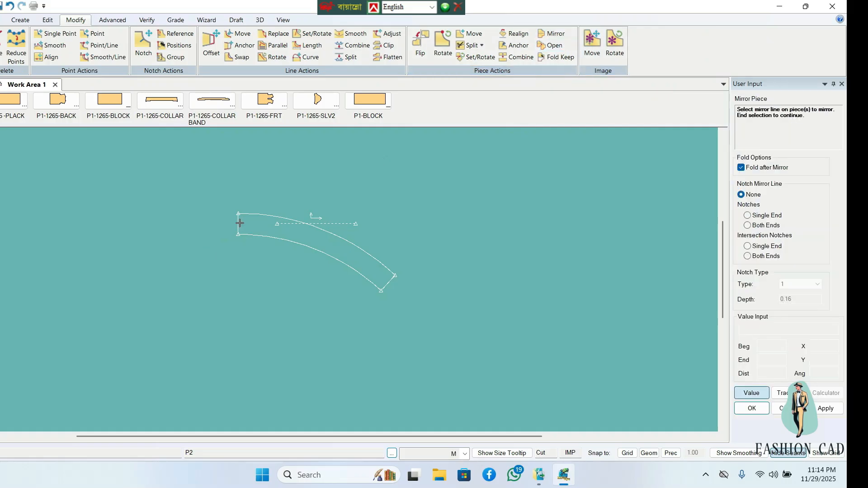
pyautogui.click(250, 233)
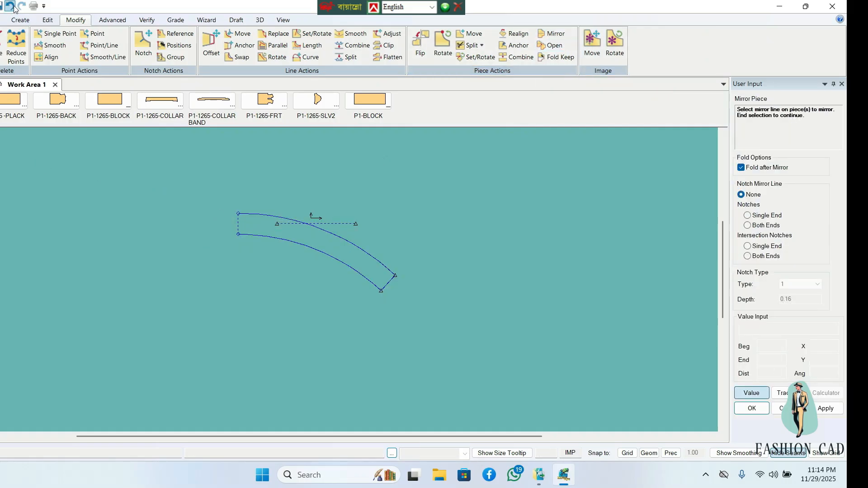
pyautogui.press('Return')
# Step: Mirror P2 about its left end line with Fold after Mirror disabled, and end the command
pyautogui.click(553, 33)
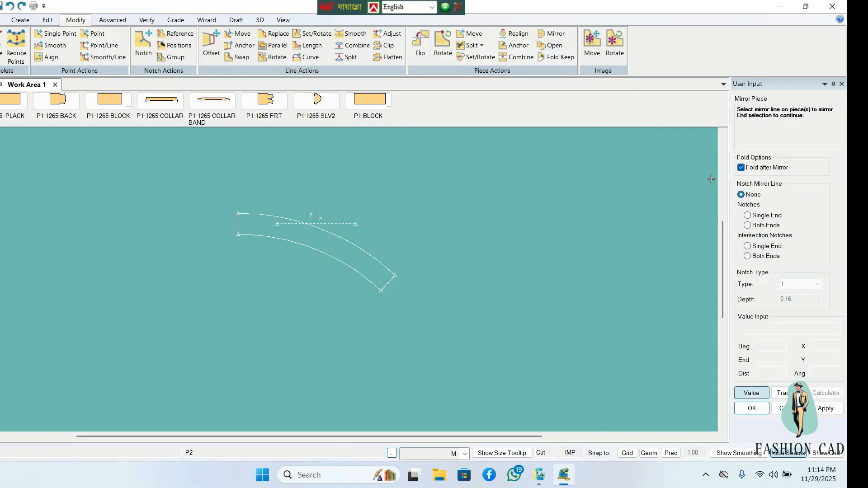
pyautogui.click(743, 168)
pyautogui.click(240, 219)
pyautogui.press('Return')
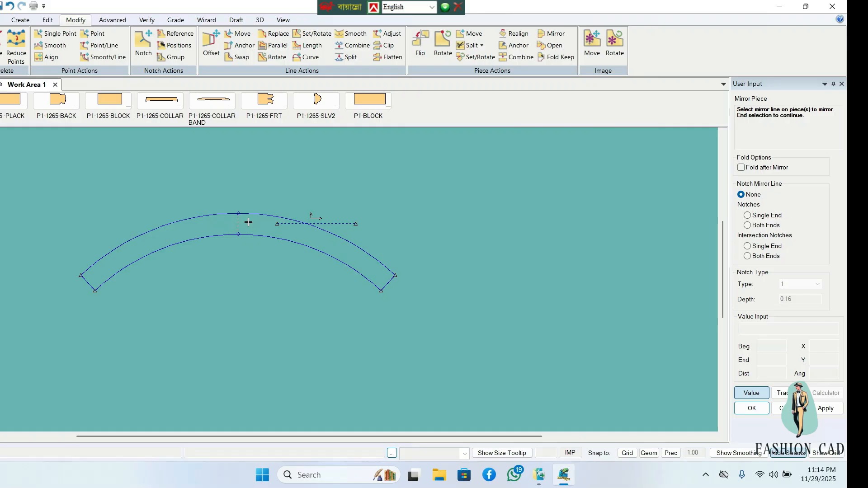
pyautogui.rightClick(458, 187)
pyautogui.click(446, 188)
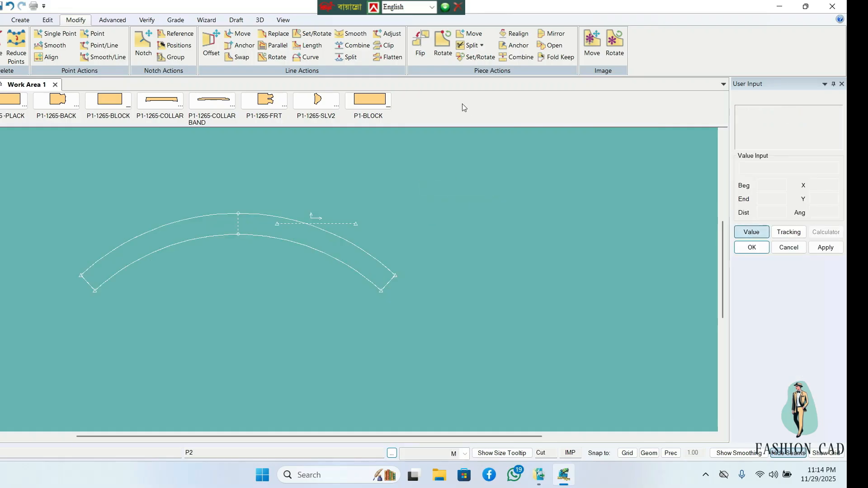
# Step: Flip P2 vertically so the curve opens upward, then move the piece to the middle of the work area
pyautogui.click(420, 41)
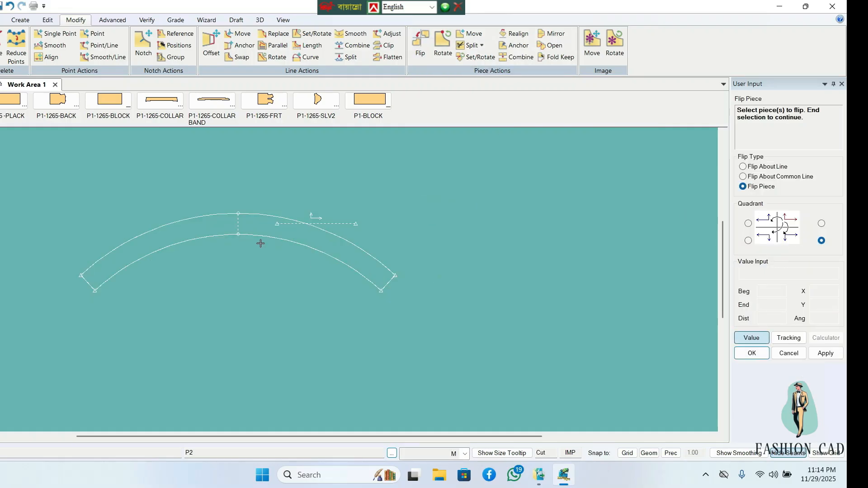
pyautogui.click(253, 227)
pyautogui.rightClick(254, 226)
pyautogui.click(271, 225)
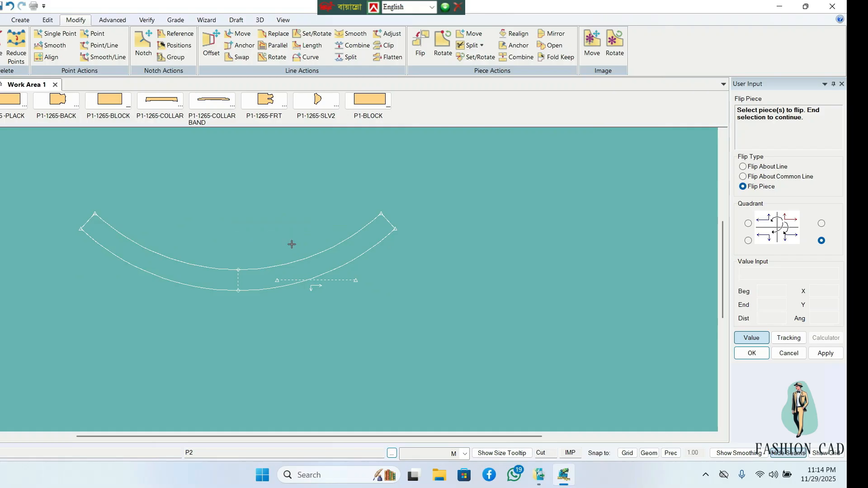
pyautogui.rightClick(299, 234)
pyautogui.click(299, 234)
pyautogui.moveTo(308, 259); pyautogui.dragTo(419, 236)
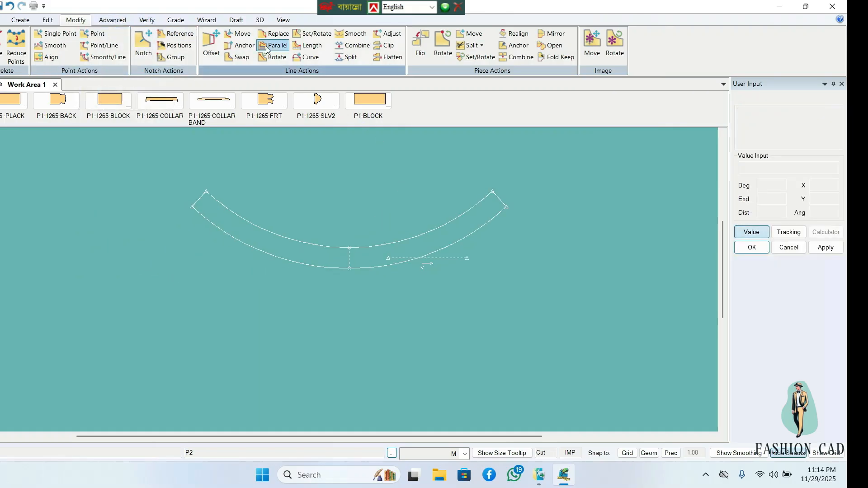
# Step: Move P2's grain line onto the centre of the curved piece with Move Line
pyautogui.click(241, 44)
pyautogui.rightClick(445, 271)
pyautogui.click(445, 273)
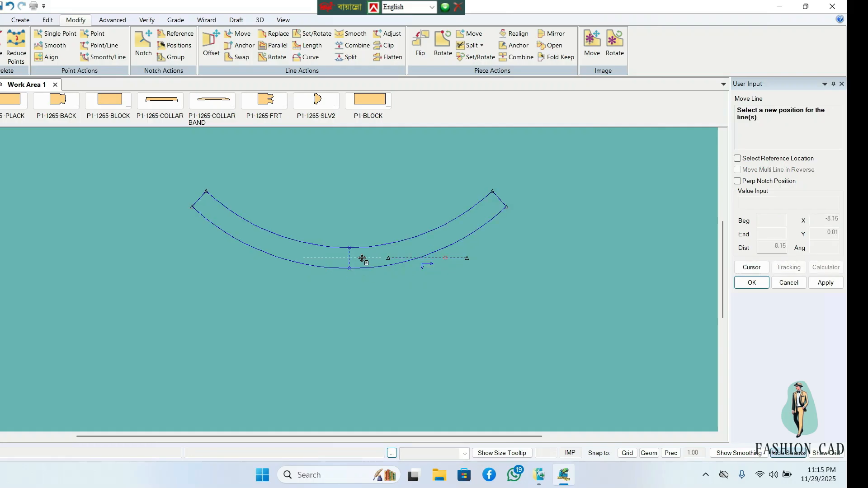
pyautogui.click(362, 263)
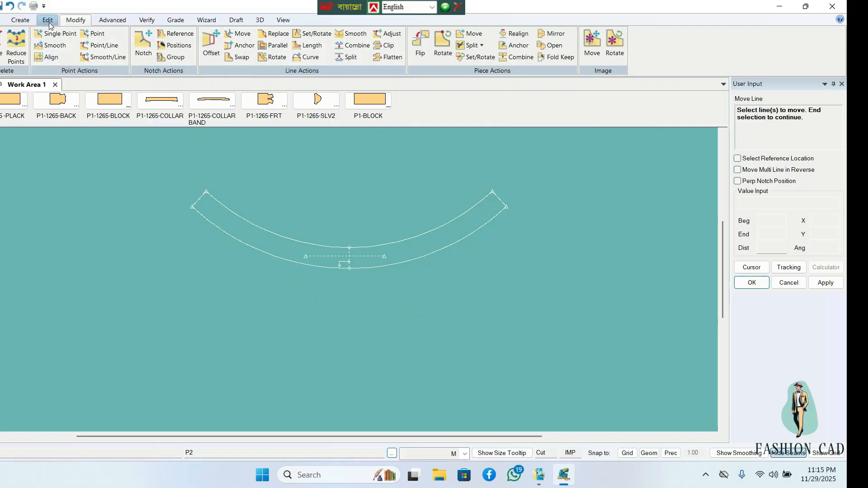
# Step: Set Delta X to 0.50 for all size breaks at both right-end points of P2 with Edit Delta, and end the command
pyautogui.click(176, 20)
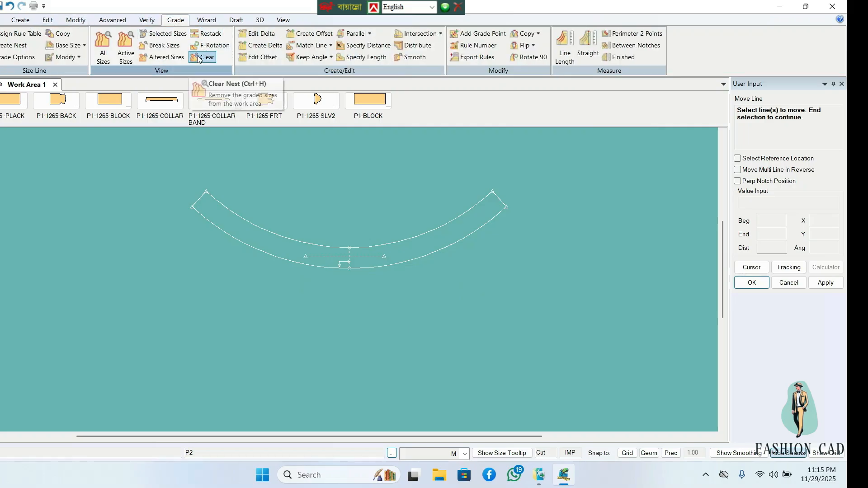
pyautogui.click(256, 34)
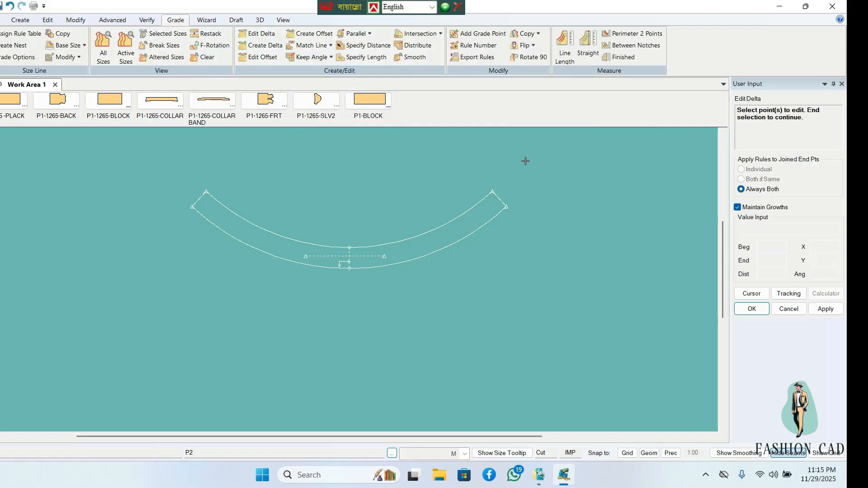
pyautogui.moveTo(530, 174); pyautogui.dragTo(488, 212)
pyautogui.rightClick(520, 192)
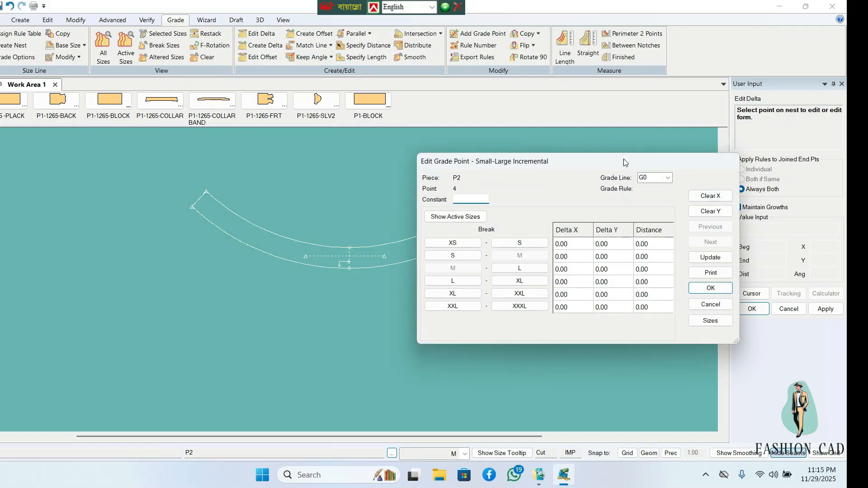
pyautogui.moveTo(623, 158); pyautogui.dragTo(195, 158)
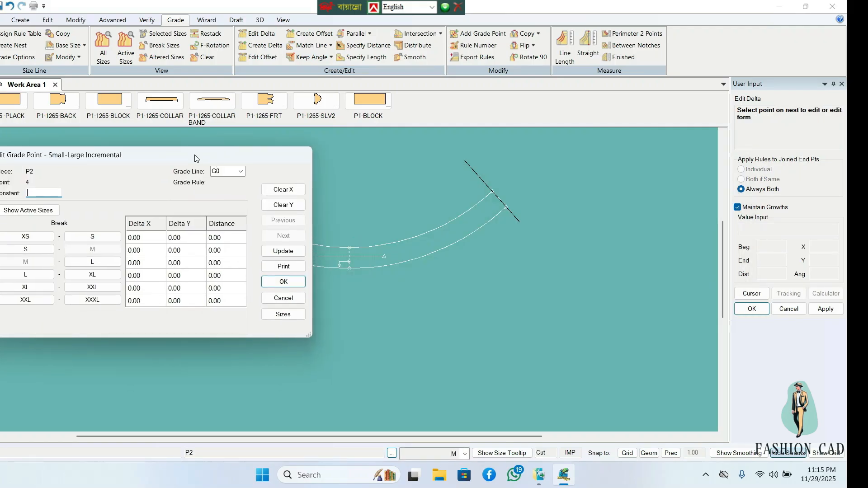
pyautogui.click(289, 190)
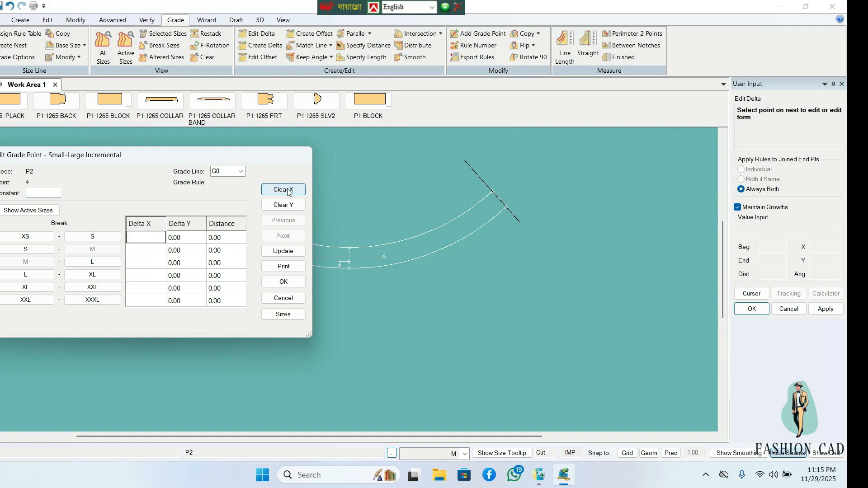
pyautogui.write('-')
pyautogui.click(284, 251)
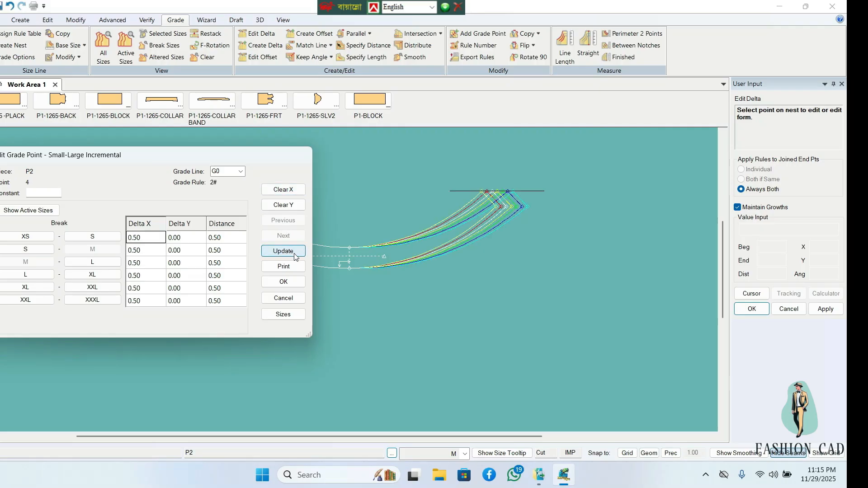
pyautogui.click(283, 282)
pyautogui.rightClick(447, 274)
pyautogui.click(447, 274)
# Step: Use Edit Offset on the upper right-end point of P2 to set the next-side offset distance to 0.25 for all size breaks
pyautogui.moveTo(435, 246); pyautogui.dragTo(382, 267, button='middle')
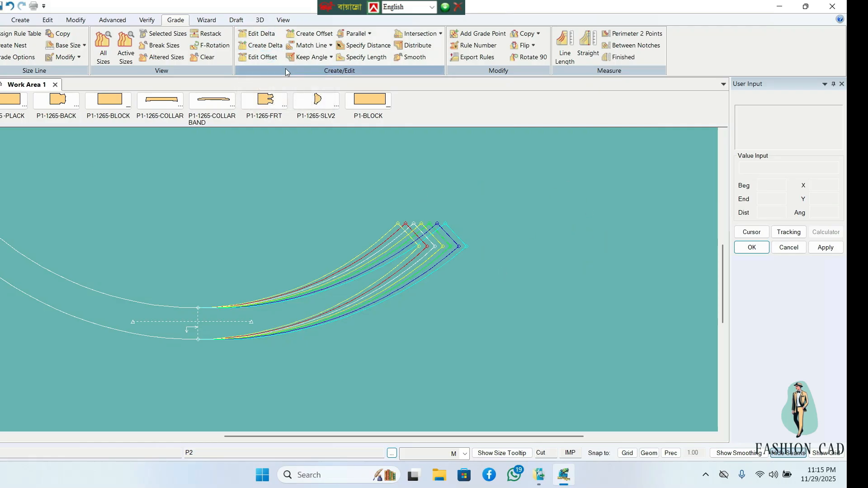
pyautogui.click(261, 57)
pyautogui.click(405, 223)
pyautogui.rightClick(473, 208)
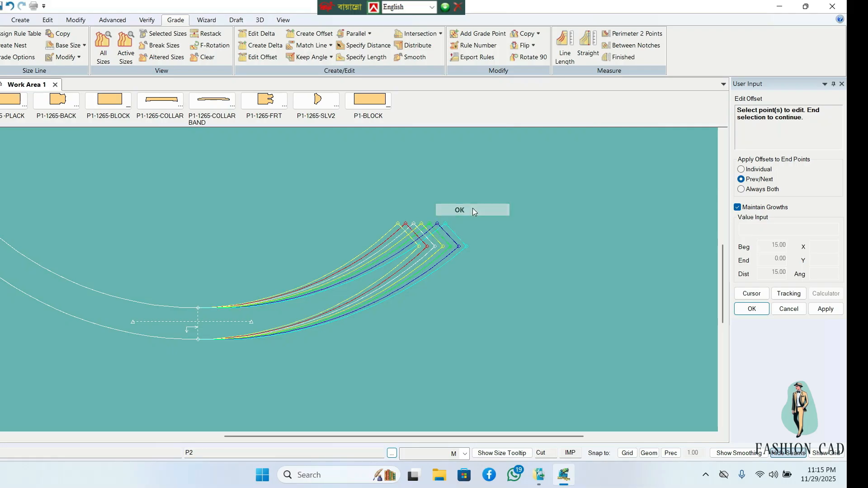
pyautogui.click(461, 209)
pyautogui.moveTo(596, 167); pyautogui.dragTo(197, 178)
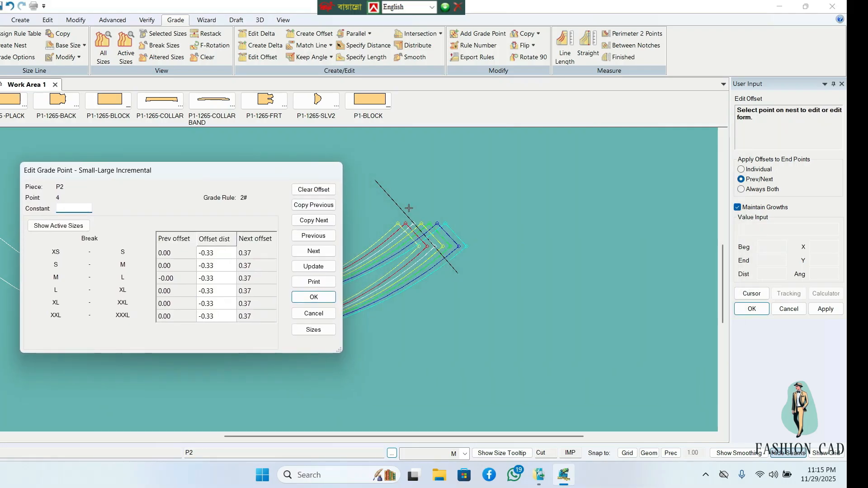
pyautogui.click(316, 252)
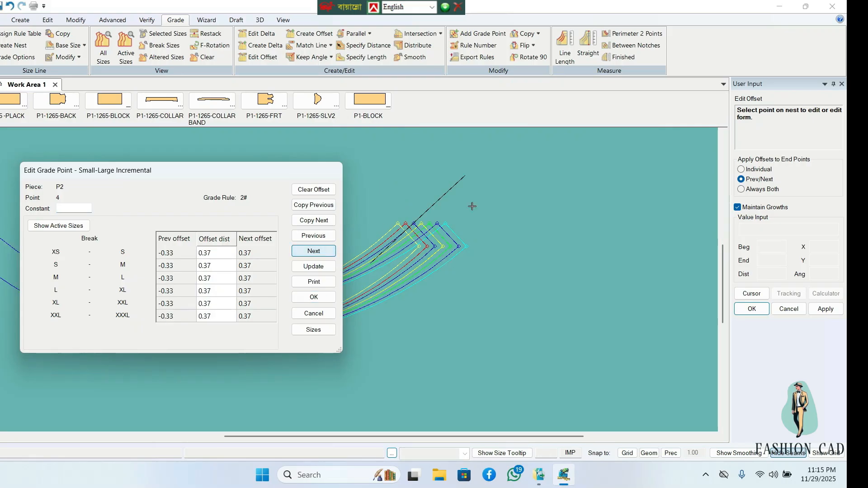
pyautogui.click(316, 190)
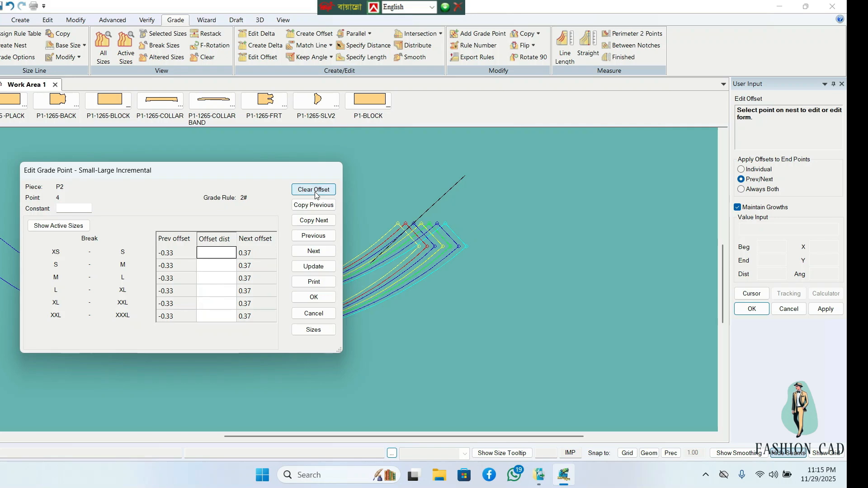
pyautogui.write('.25')
pyautogui.click(317, 268)
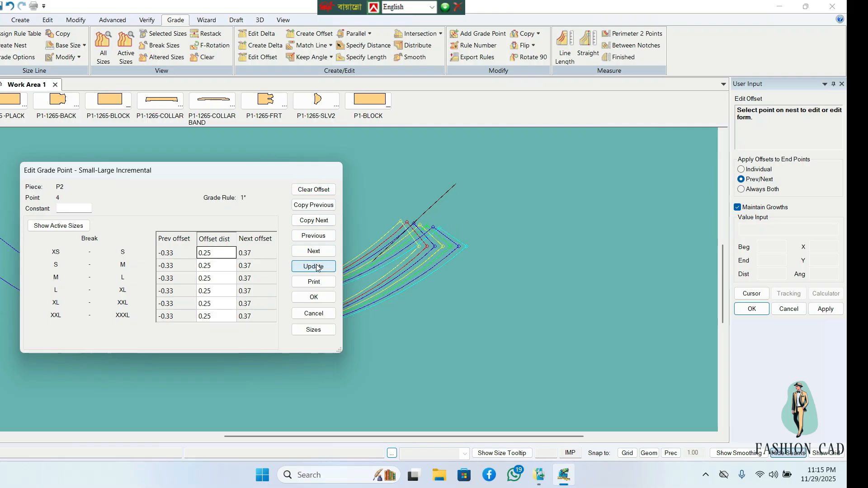
pyautogui.click(317, 300)
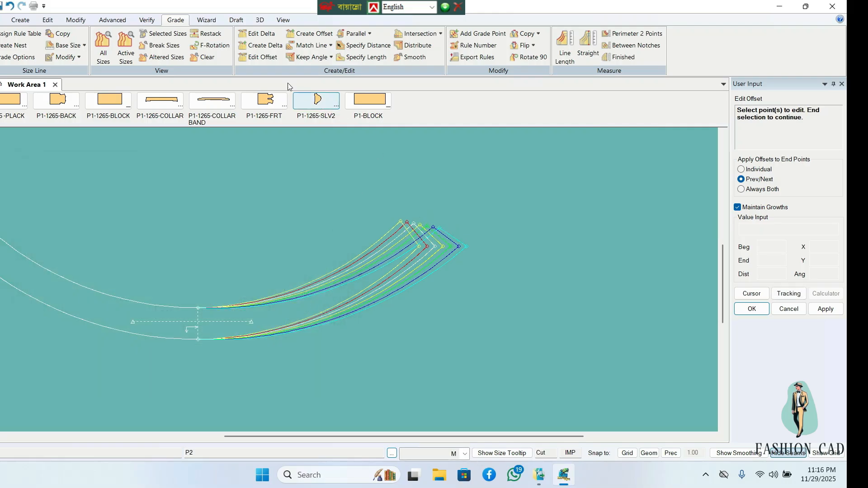
# Step: Set the offset distance at point 3, P2's lower right-end corner, to 0.25 for all size breaks and end Edit Offset
pyautogui.click(408, 228)
pyautogui.rightClick(352, 213)
pyautogui.click(352, 213)
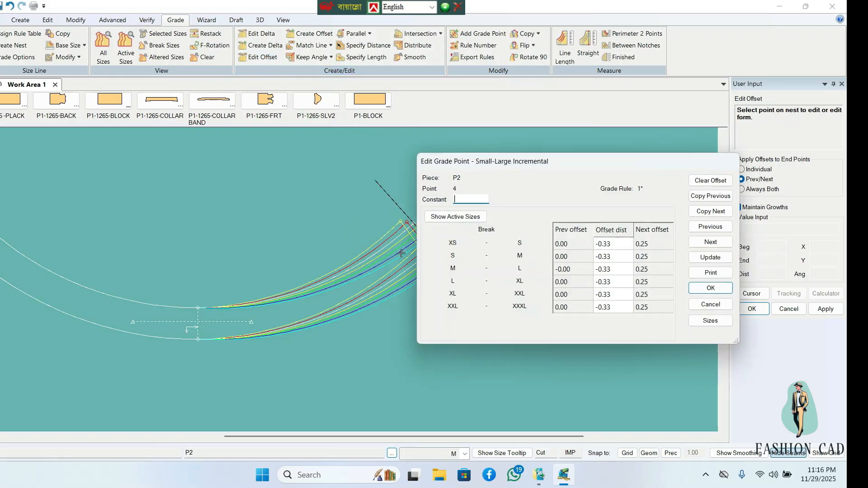
pyautogui.moveTo(660, 162); pyautogui.dragTo(244, 174)
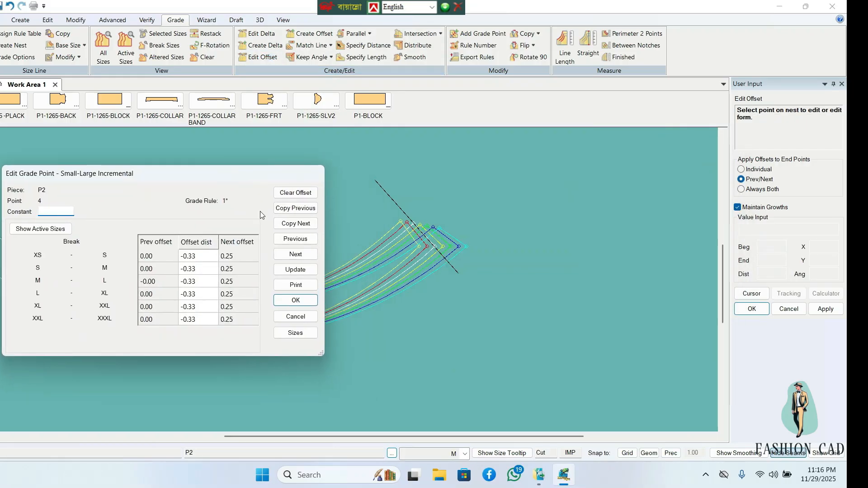
pyautogui.click(291, 255)
pyautogui.click(292, 255)
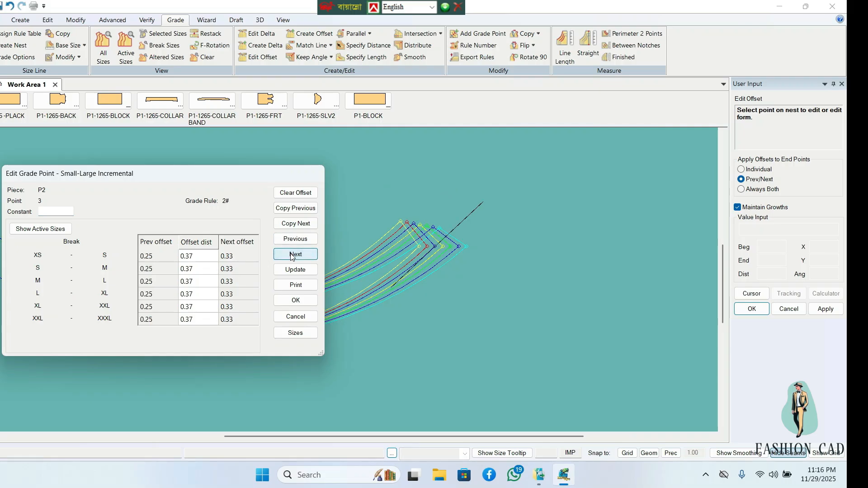
pyautogui.click(301, 194)
pyautogui.write('.25')
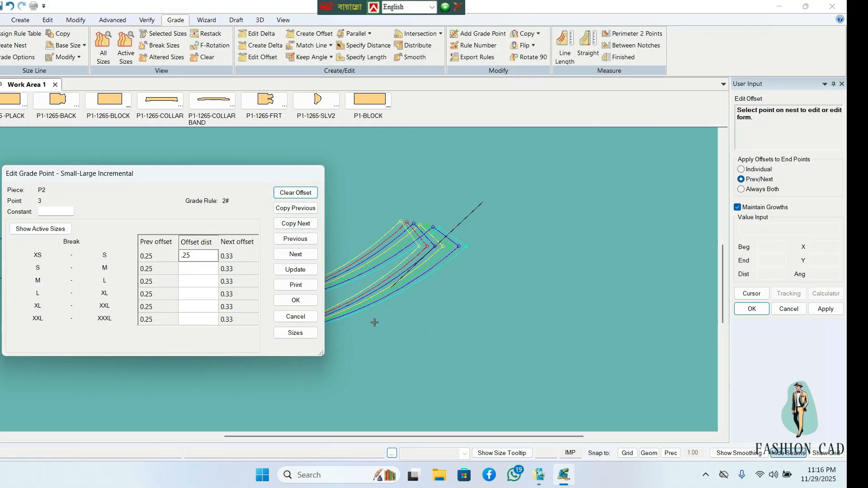
pyautogui.click(296, 270)
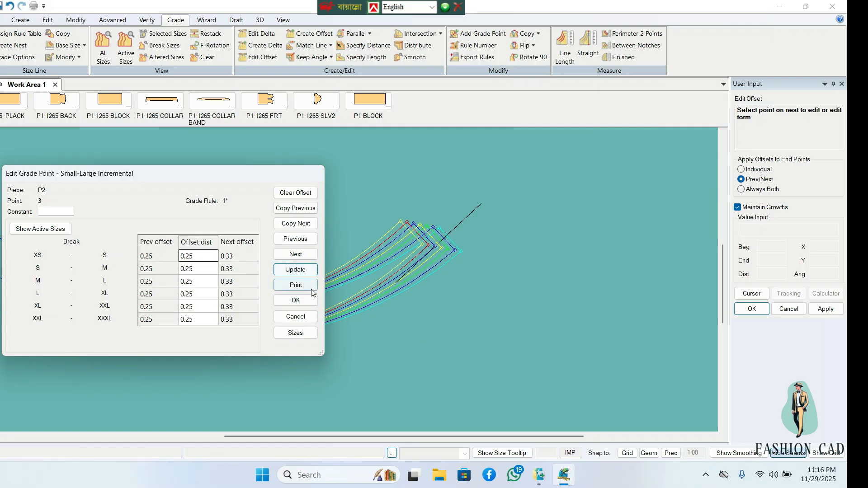
pyautogui.click(296, 300)
pyautogui.rightClick(567, 254)
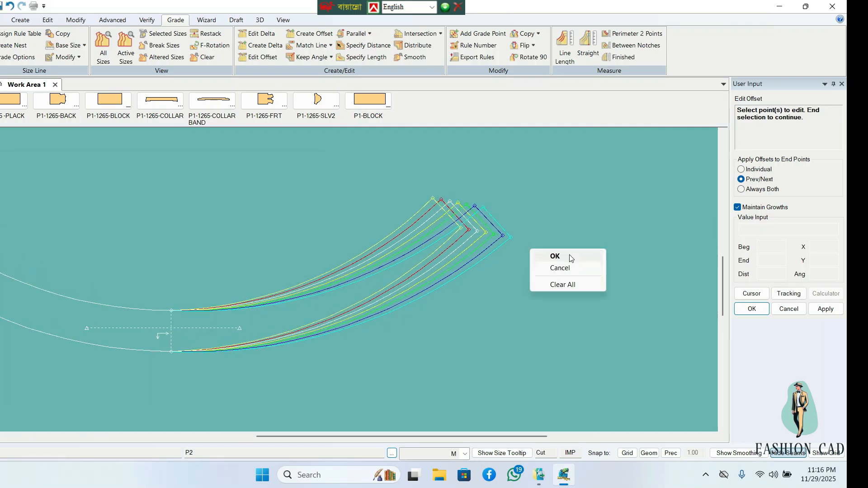
pyautogui.click(568, 256)
pyautogui.scroll(2, 437, 254)
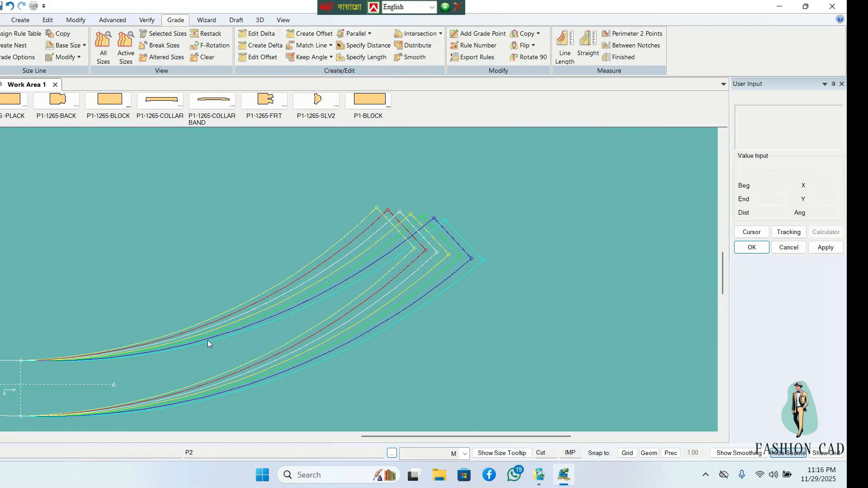
pyautogui.scroll(-3, 450, 245)
pyautogui.scroll(-1, 451, 245)
pyautogui.moveTo(441, 253); pyautogui.dragTo(439, 278, button='middle')
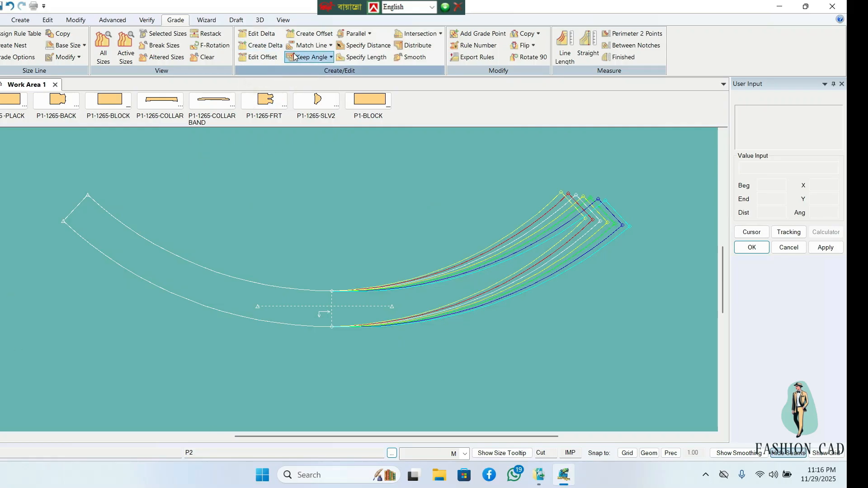
pyautogui.click(331, 45)
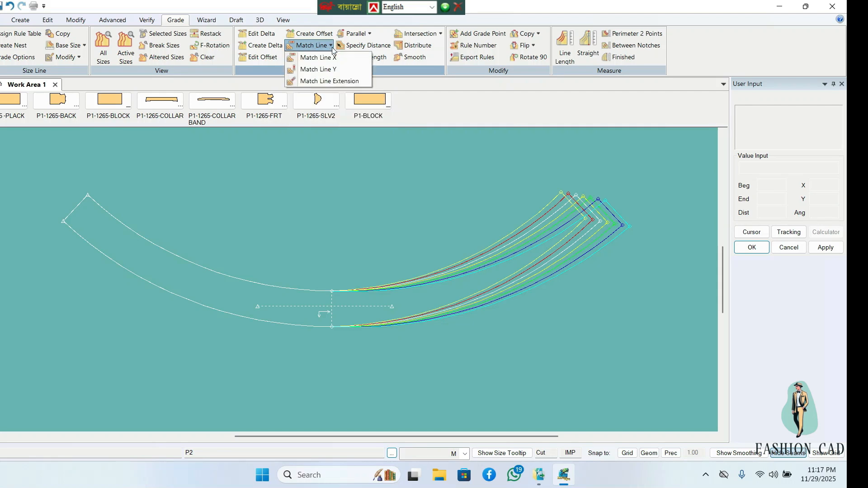
pyautogui.click(472, 210)
pyautogui.moveTo(471, 211); pyautogui.dragTo(416, 222, button='middle')
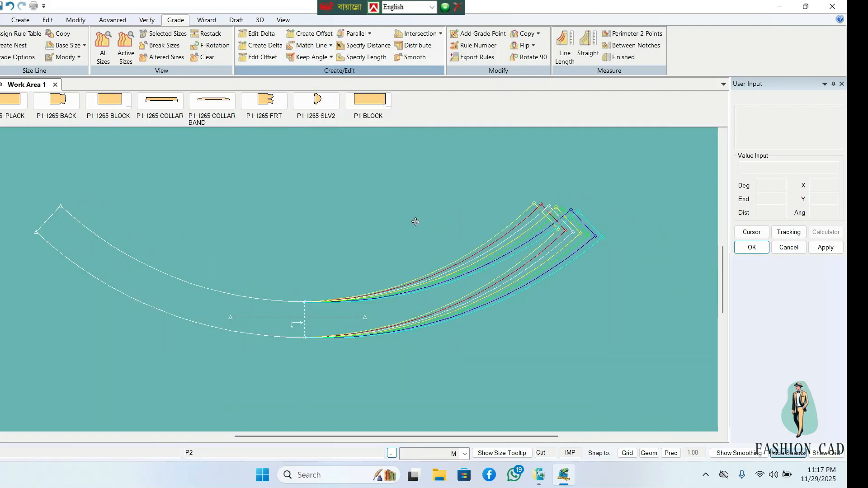
# Step: Remove P2 from the work area and place the front piece P1-1265-FRT in it
pyautogui.rightClick(436, 283)
pyautogui.click(464, 228)
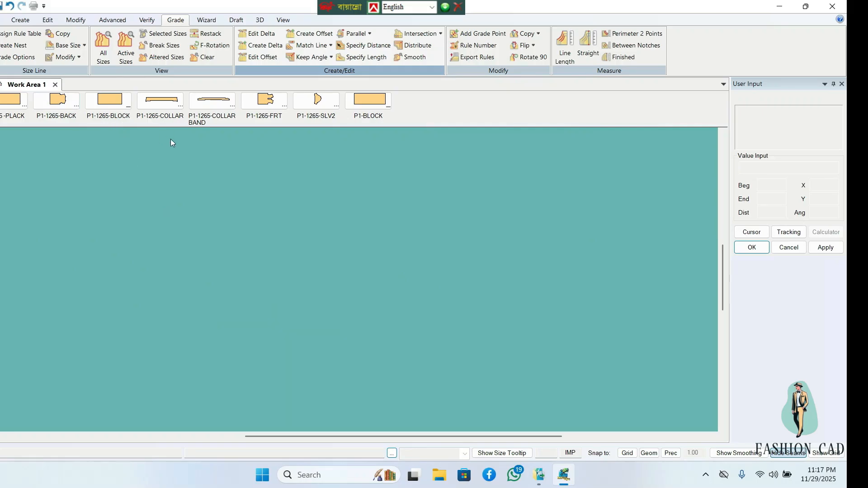
pyautogui.moveTo(263, 114); pyautogui.dragTo(272, 256)
pyautogui.scroll(-8, 279, 239)
pyautogui.moveTo(284, 264); pyautogui.dragTo(271, 312, button='middle')
# Step: Delete the two vertical dashed internal lines near the armholes of the front piece with Delete Lines
pyautogui.click(75, 20)
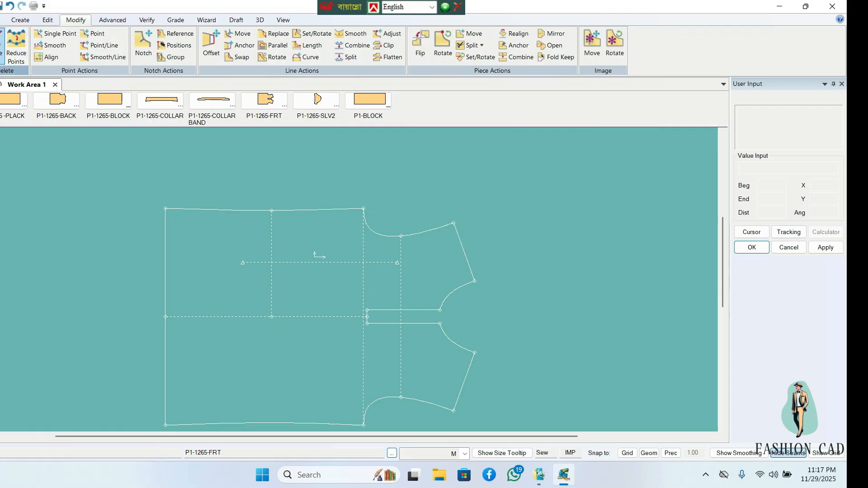
pyautogui.click(3, 58)
pyautogui.click(5, 95)
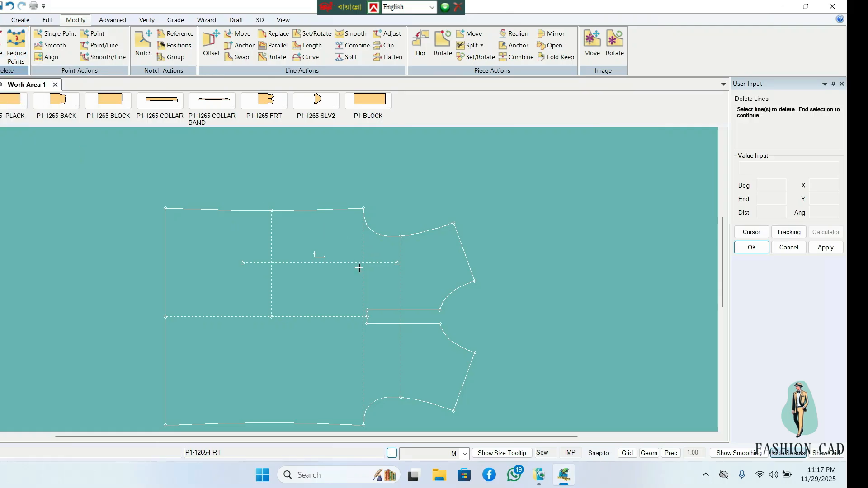
pyautogui.click(400, 280)
pyautogui.rightClick(415, 274)
pyautogui.click(415, 273)
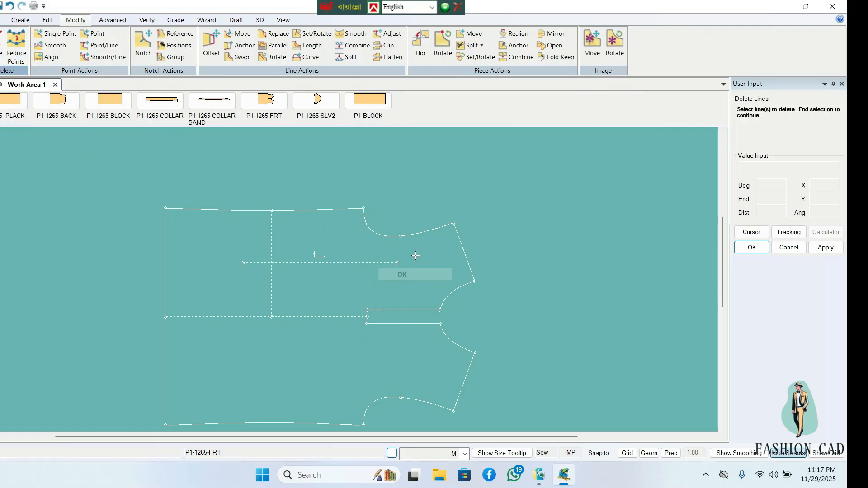
# Step: Combine the two upper armhole line segments of the front piece into one line and end the command
pyautogui.click(352, 45)
pyautogui.click(379, 230)
pyautogui.click(419, 240)
pyautogui.rightClick(420, 239)
pyautogui.click(419, 246)
pyautogui.scroll(3, 417, 246)
pyautogui.rightClick(414, 244)
pyautogui.click(414, 253)
pyautogui.moveTo(423, 256); pyautogui.dragTo(426, 256, button='middle')
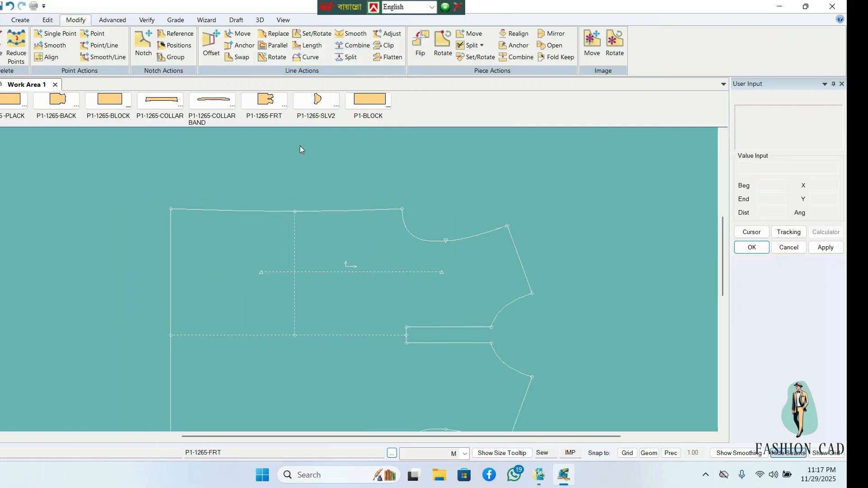
pyautogui.click(176, 20)
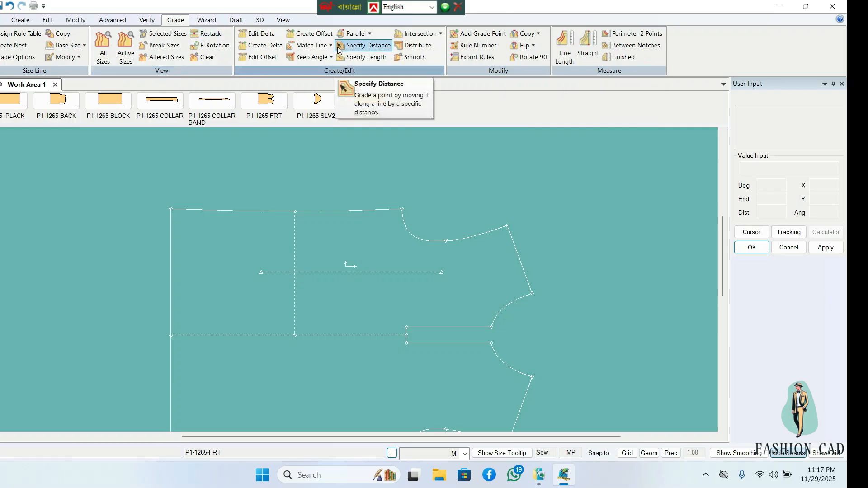
pyautogui.click(332, 46)
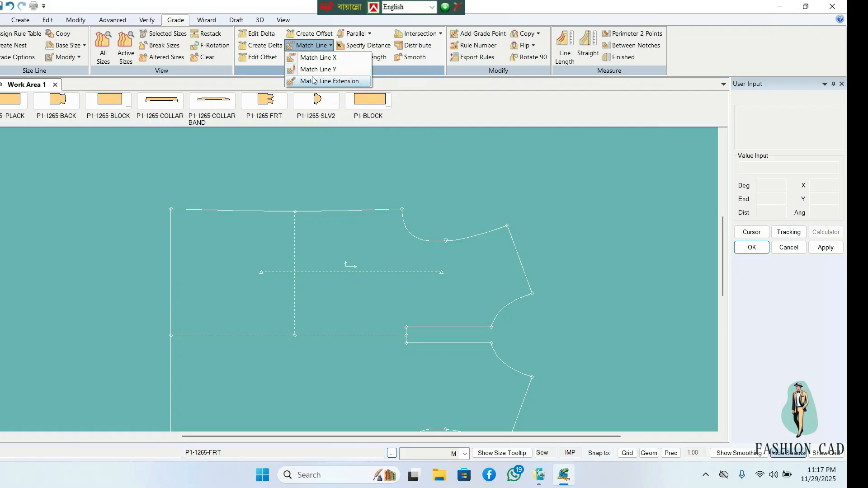
pyautogui.click(584, 226)
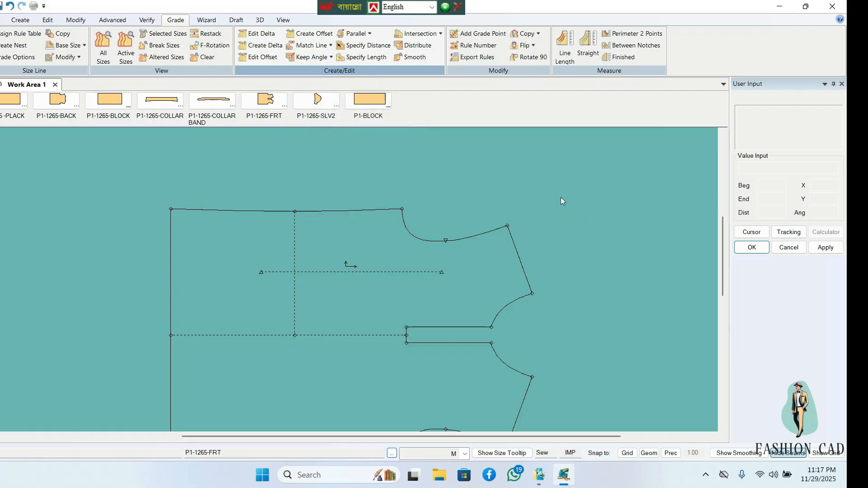
pyautogui.moveTo(542, 193); pyautogui.dragTo(269, 136)
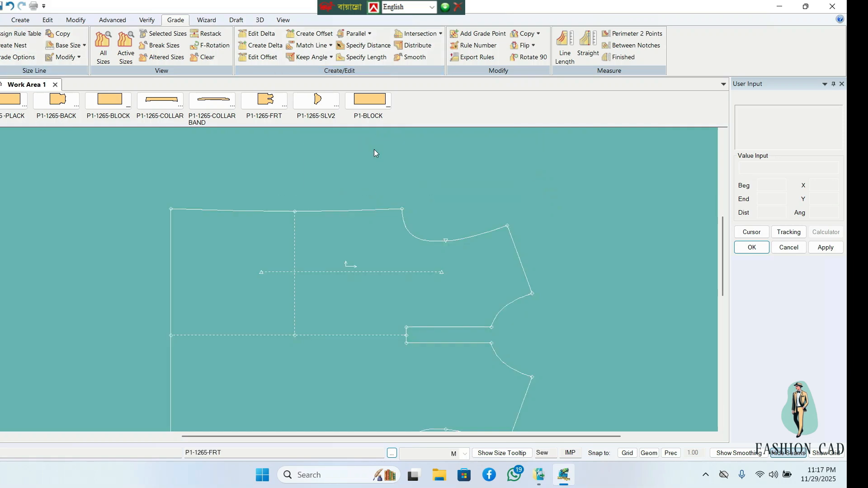
# Step: Set the width to 2 for a new binding with the Binding command
pyautogui.click(34, 21)
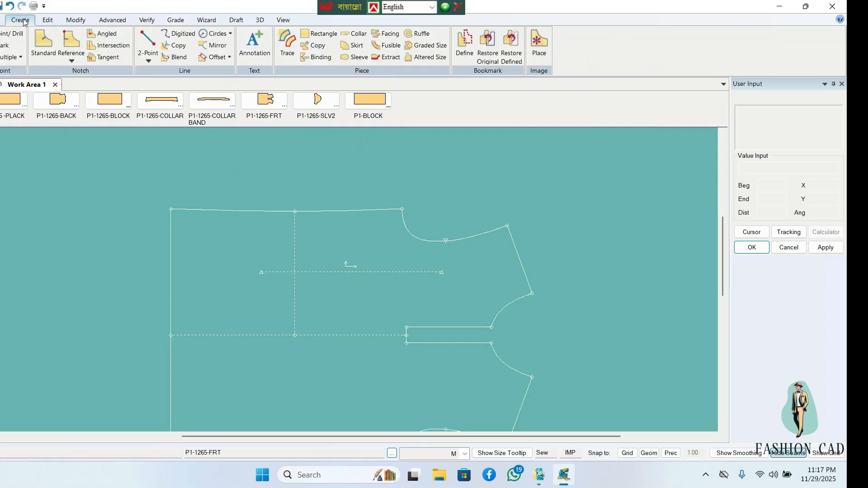
pyautogui.click(316, 61)
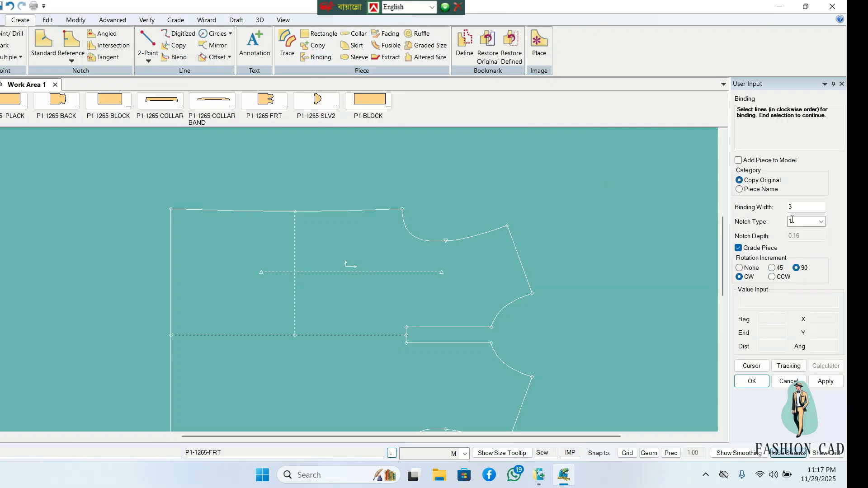
pyautogui.doubleClick(805, 208)
# Step: Create a binding piece from the two upper side seam lines of the front and place it over the armhole area
pyautogui.click(268, 214)
pyautogui.click(312, 213)
pyautogui.rightClick(331, 186)
pyautogui.click(332, 186)
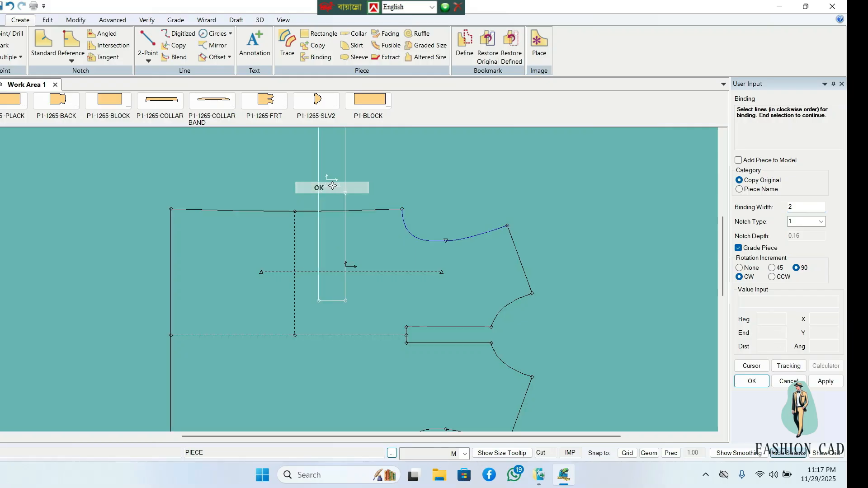
pyautogui.click(503, 184)
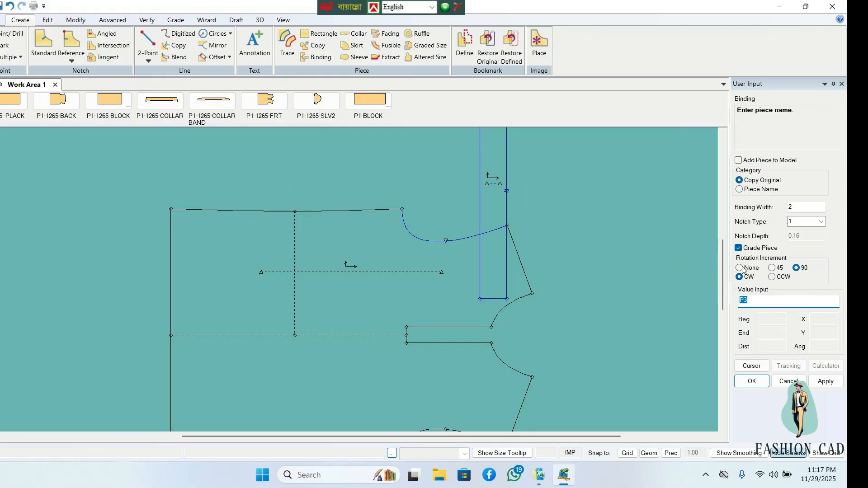
pyautogui.rightClick(474, 168)
pyautogui.click(490, 168)
# Step: End the Binding command and delete the new binding piece from the work area
pyautogui.rightClick(488, 161)
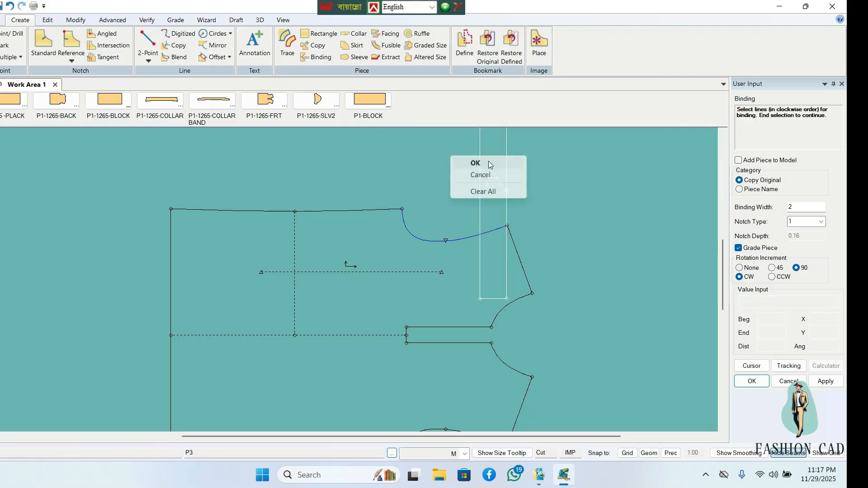
pyautogui.click(490, 175)
pyautogui.rightClick(490, 161)
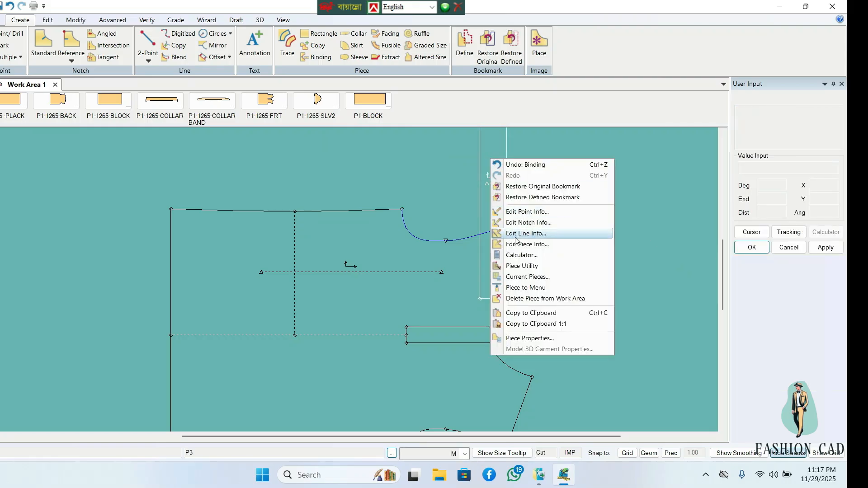
pyautogui.click(523, 299)
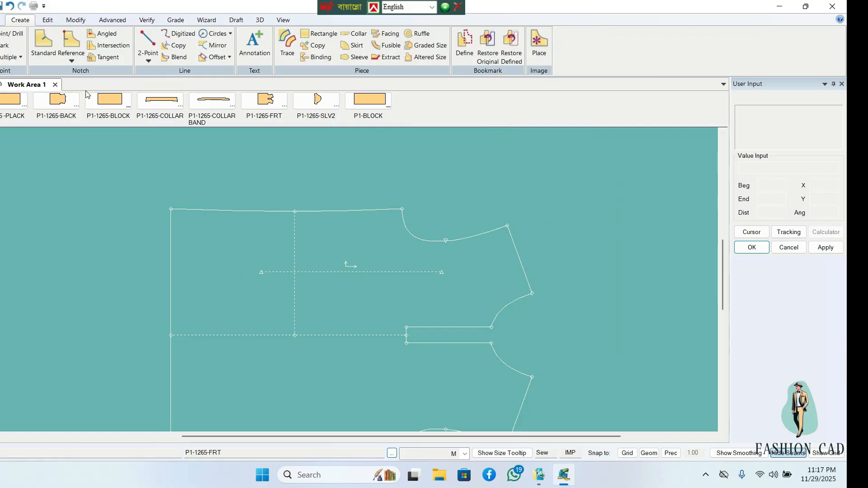
# Step: Set the binding's rotation increment to None and create a binding from the front's upper side seam, placing it above the front
pyautogui.click(317, 57)
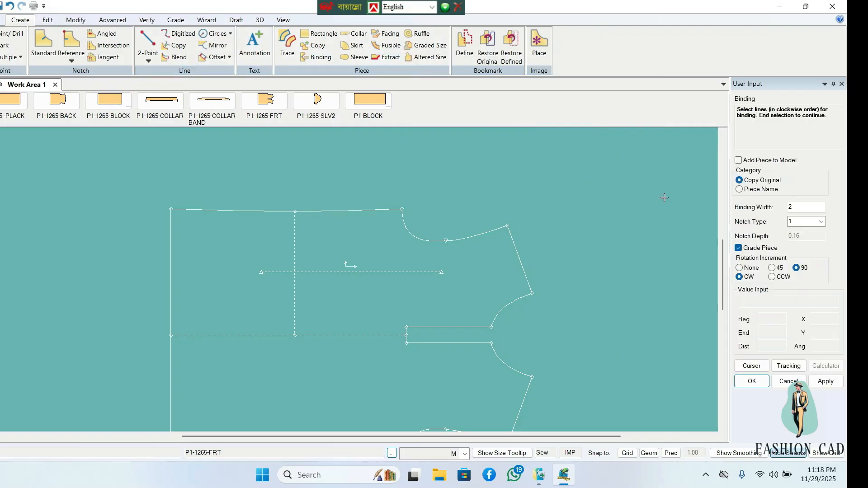
pyautogui.click(740, 268)
pyautogui.click(221, 210)
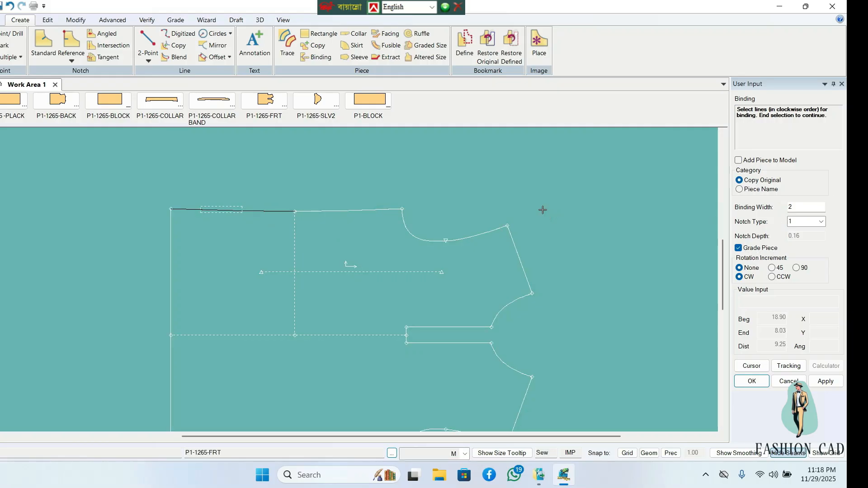
pyautogui.click(329, 209)
pyautogui.rightClick(334, 191)
pyautogui.click(334, 192)
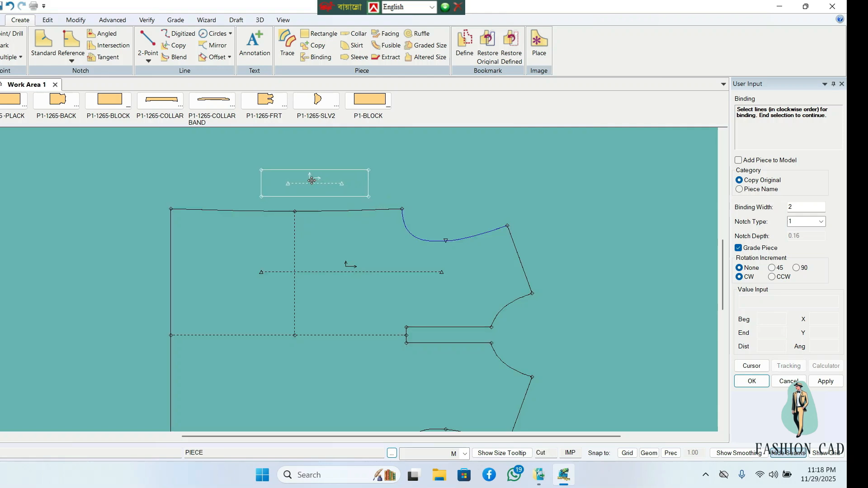
pyautogui.click(264, 156)
pyautogui.rightClick(262, 157)
pyautogui.click(264, 173)
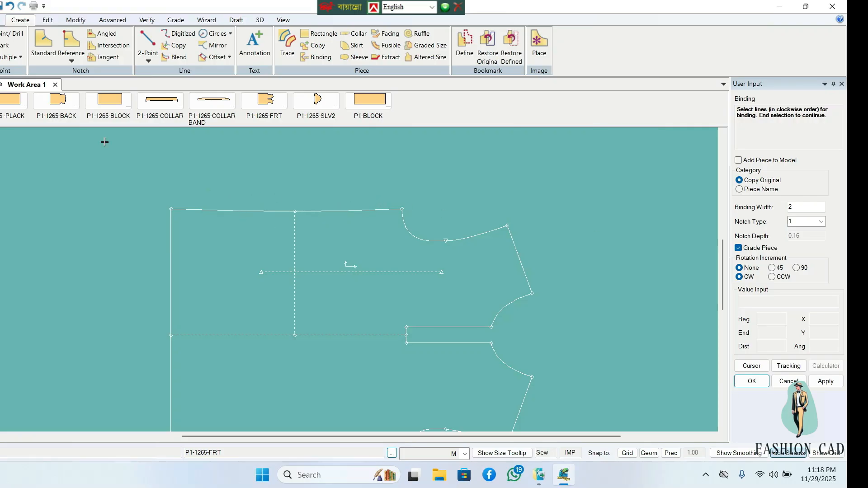
# Step: Create binding piece P5 from both upper side seam lines of the front, place it above the front and end Binding
pyautogui.click(243, 212)
pyautogui.click(310, 210)
pyautogui.rightClick(323, 181)
pyautogui.click(323, 181)
pyautogui.click(328, 167)
pyautogui.write('P5')
pyautogui.rightClick(541, 183)
pyautogui.click(574, 187)
pyautogui.rightClick(518, 167)
pyautogui.click(504, 154)
pyautogui.moveTo(504, 154); pyautogui.dragTo(415, 132)
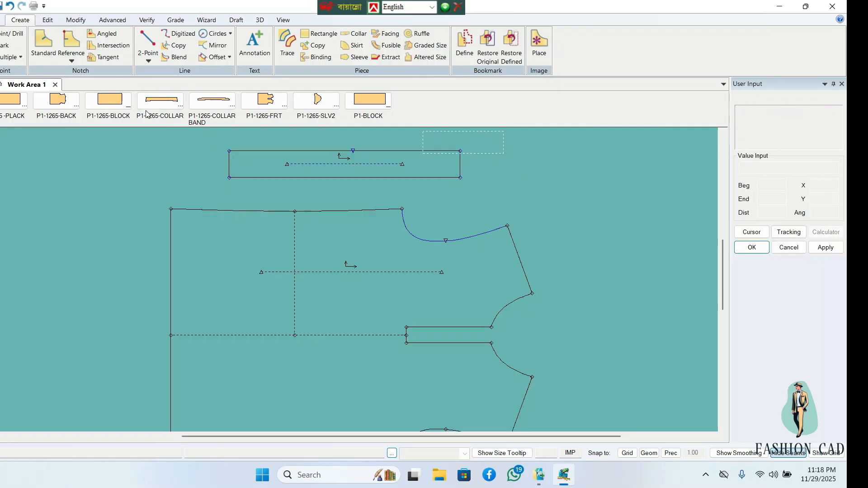
# Step: Show all graded sizes of binding P5 and the front piece, and move the two pieces apart
pyautogui.click(168, 23)
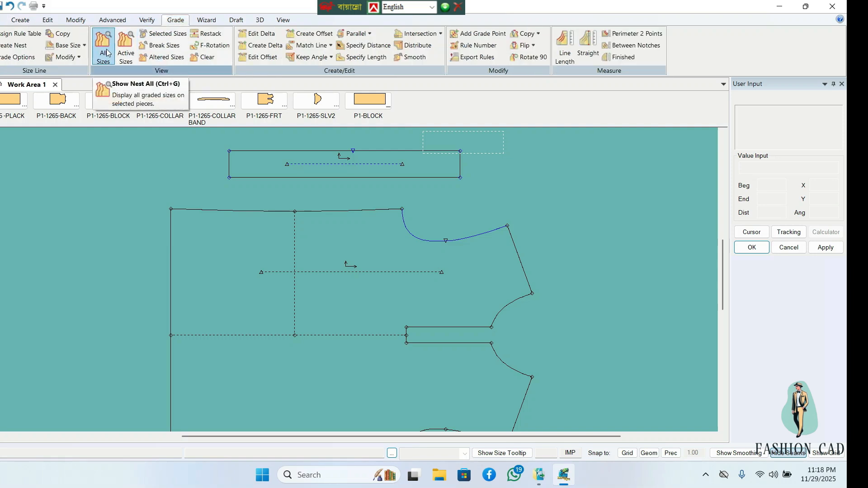
pyautogui.click(104, 50)
pyautogui.click(284, 238)
pyautogui.rightClick(492, 176)
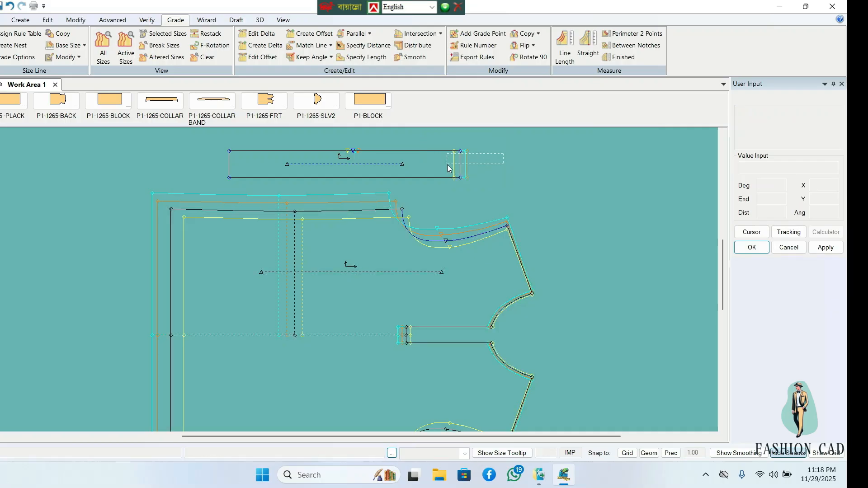
pyautogui.moveTo(423, 238); pyautogui.dragTo(422, 278)
pyautogui.moveTo(487, 163); pyautogui.dragTo(495, 161)
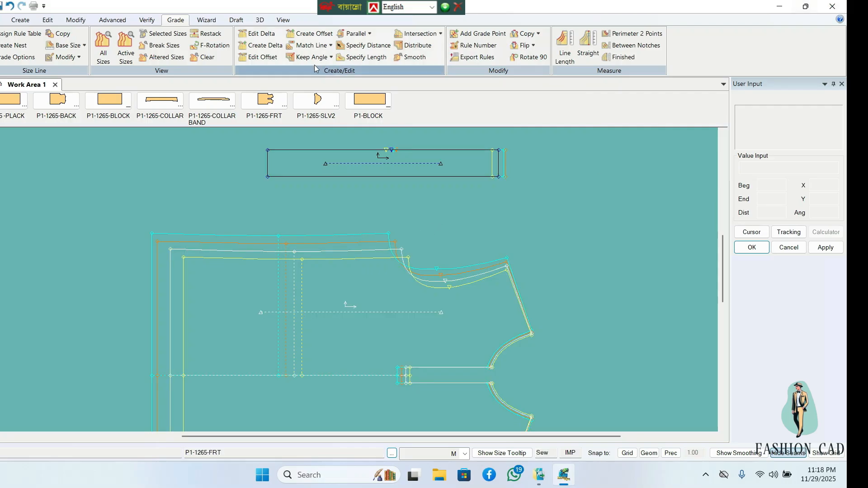
# Step: Combine the two upper side seam segments of the graded front piece into one line
pyautogui.click(75, 20)
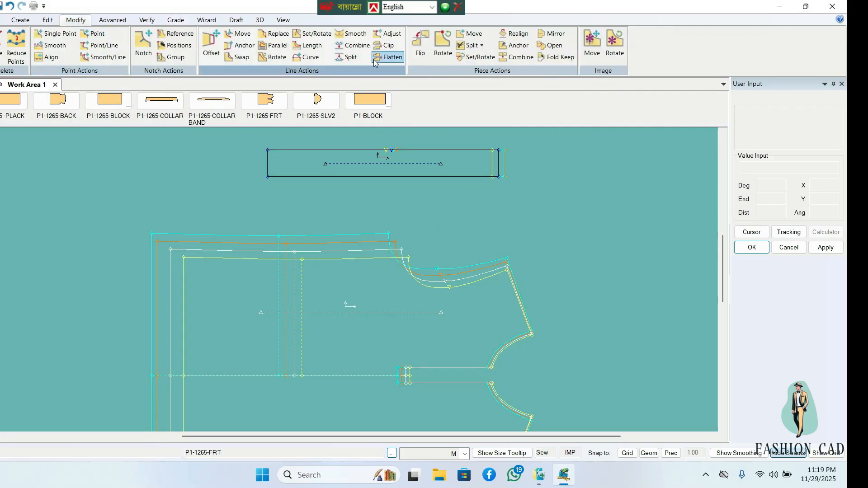
pyautogui.click(354, 46)
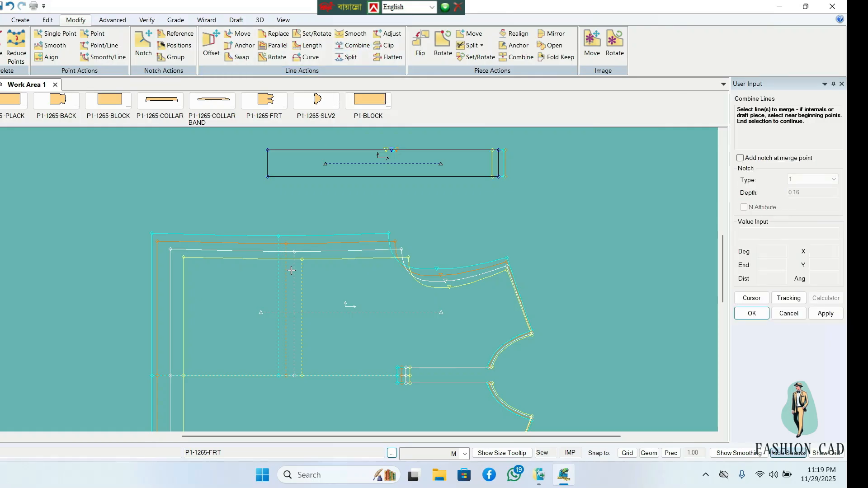
pyautogui.click(319, 250)
pyautogui.click(286, 251)
pyautogui.rightClick(312, 231)
pyautogui.click(314, 235)
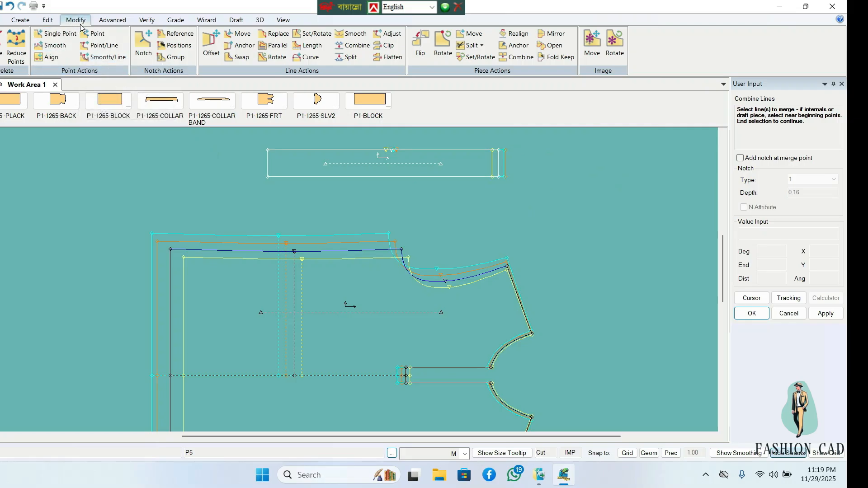
pyautogui.click(360, 157)
pyautogui.rightClick(366, 161)
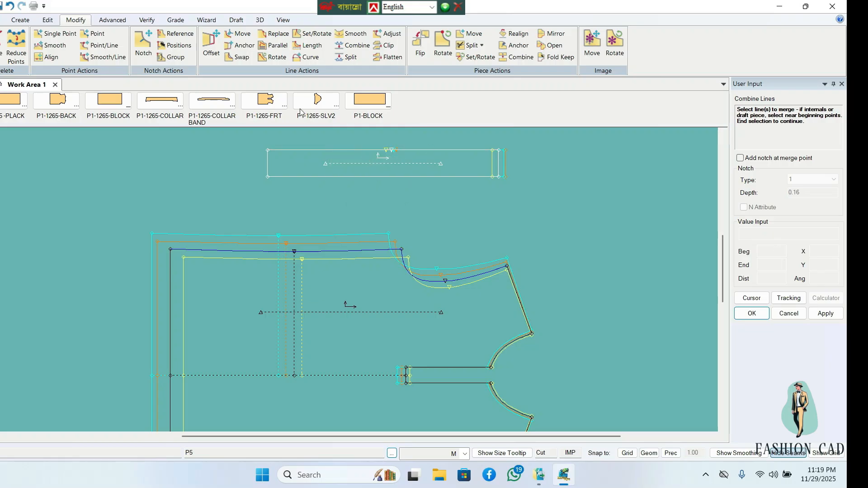
# Step: Edit the grading of the end points of side seam binding P5, setting Delta X to 1.00 for every size break
pyautogui.click(175, 20)
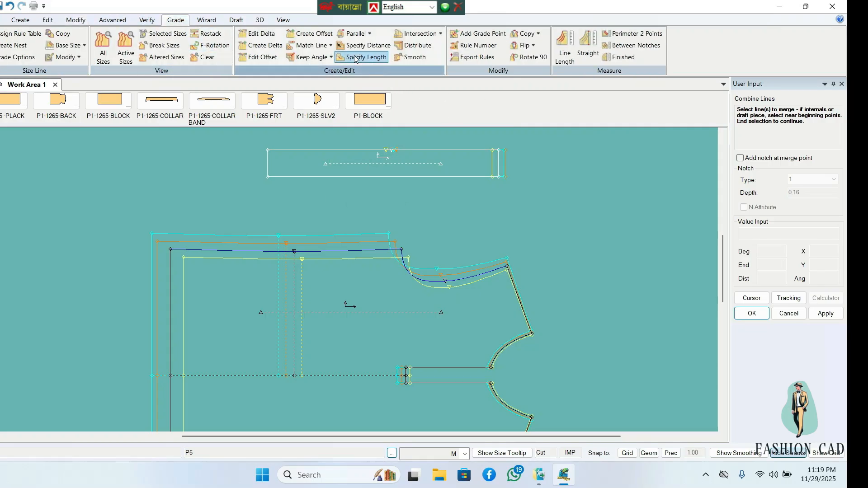
pyautogui.click(269, 39)
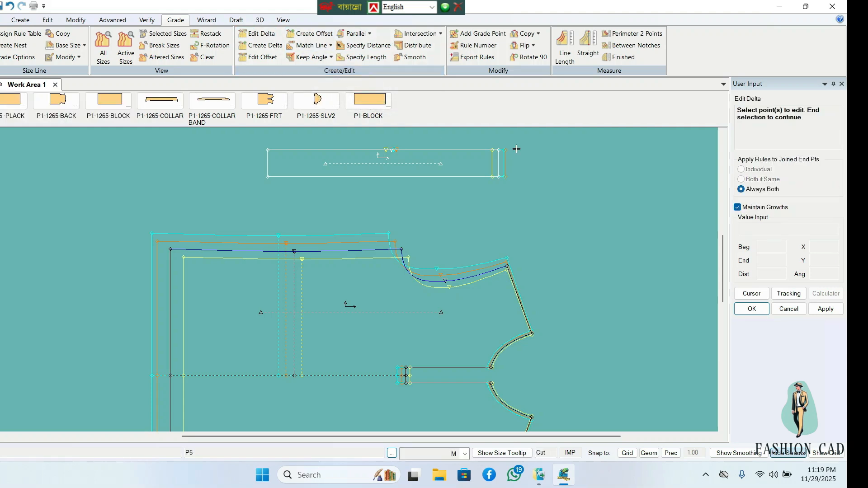
pyautogui.rightClick(552, 168)
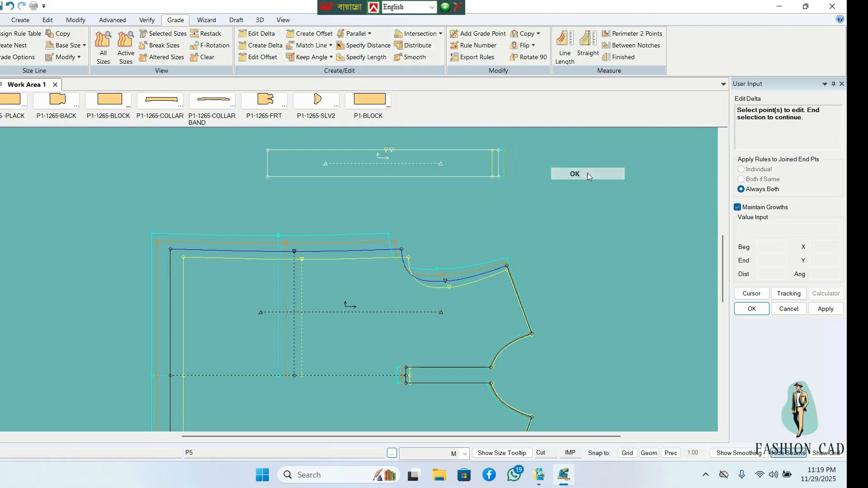
pyautogui.click(588, 173)
pyautogui.click(713, 198)
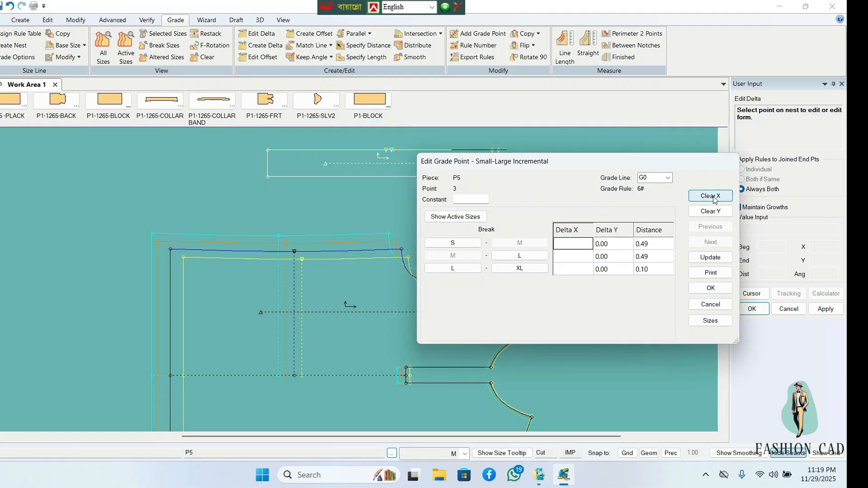
pyautogui.write('1')
pyautogui.click(710, 257)
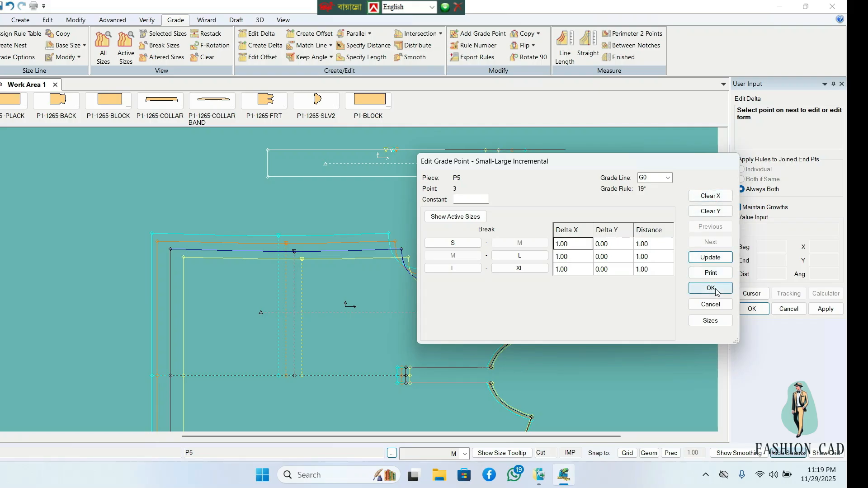
pyautogui.click(711, 288)
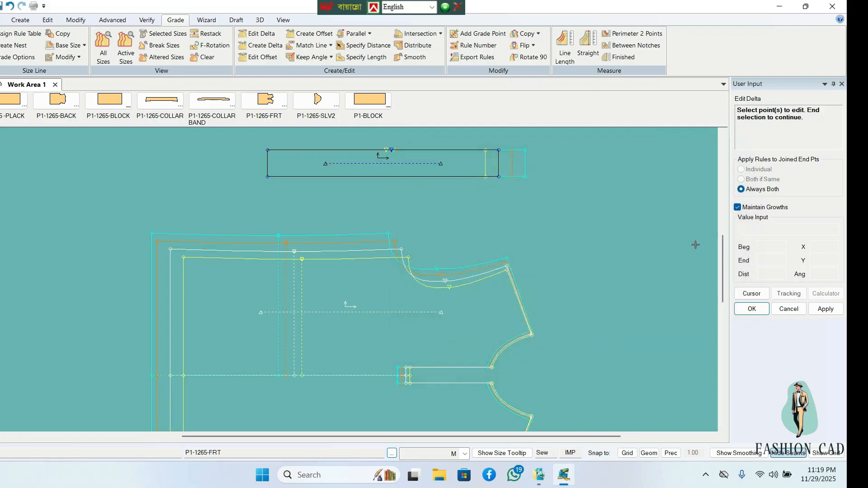
# Step: Measure the graded length of binding P5's upper line across all sizes
pyautogui.click(561, 48)
pyautogui.click(475, 150)
pyautogui.rightClick(537, 156)
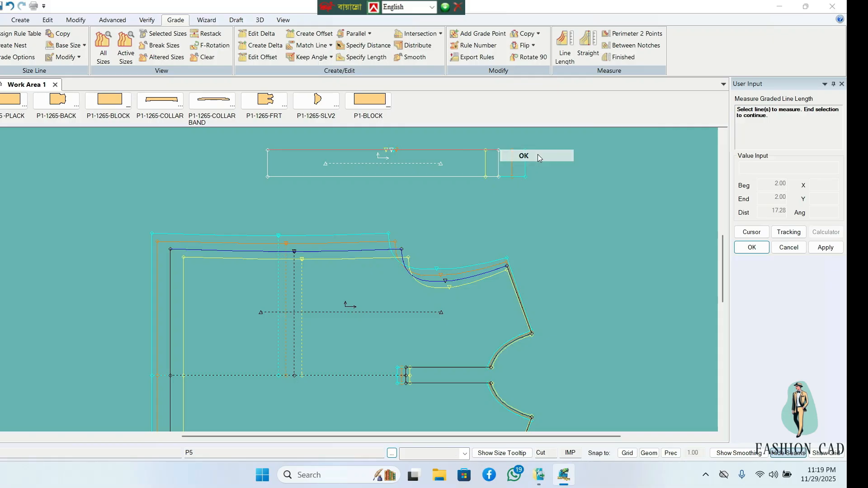
pyautogui.click(525, 156)
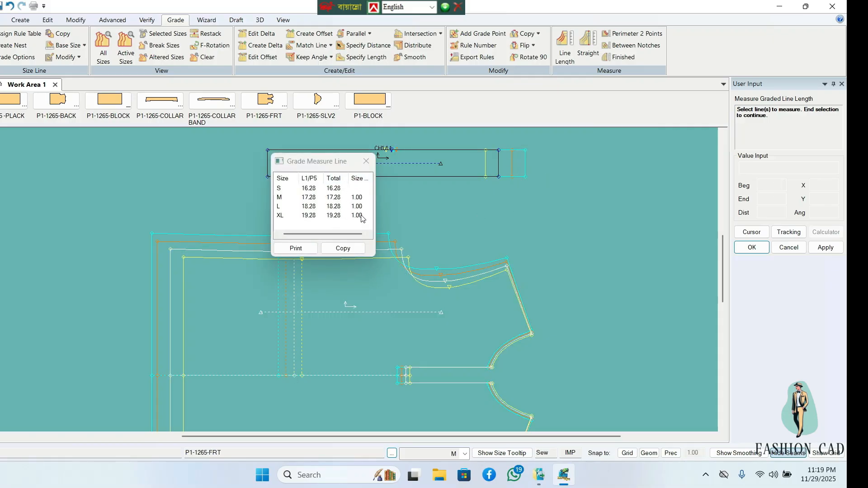
pyautogui.click(366, 161)
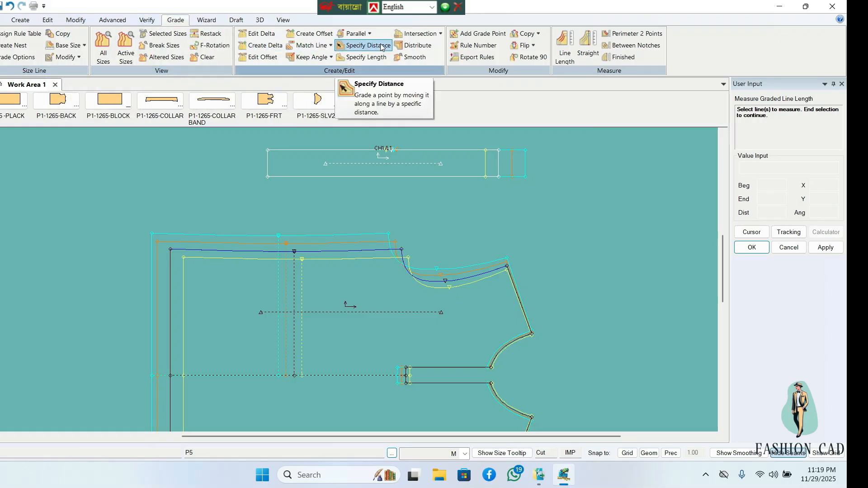
# Step: Match the front's upper side seam in X at its armhole end to binding P5's upper line, keeping all differences at 0.00
pyautogui.click(331, 46)
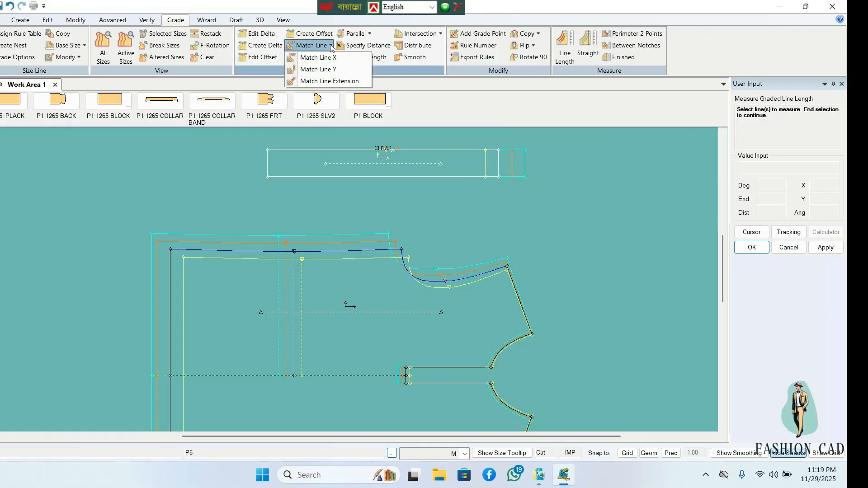
pyautogui.click(319, 58)
pyautogui.click(339, 252)
pyautogui.click(399, 238)
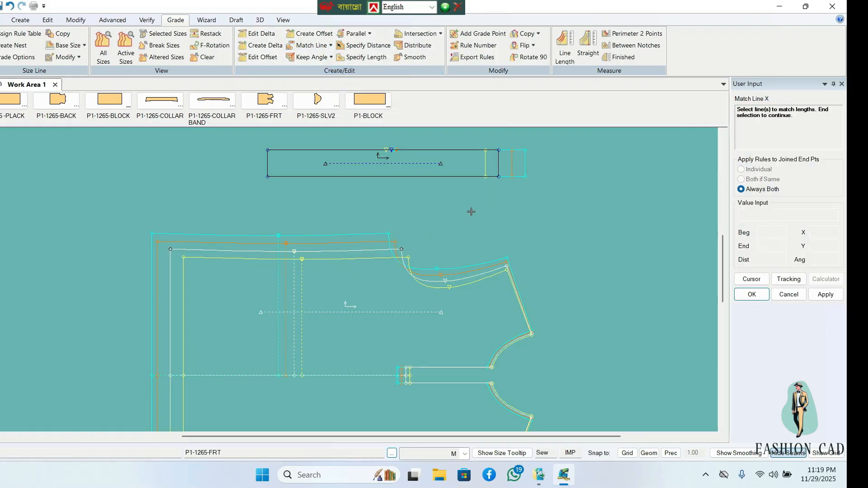
pyautogui.click(479, 151)
pyautogui.rightClick(557, 162)
pyautogui.click(558, 164)
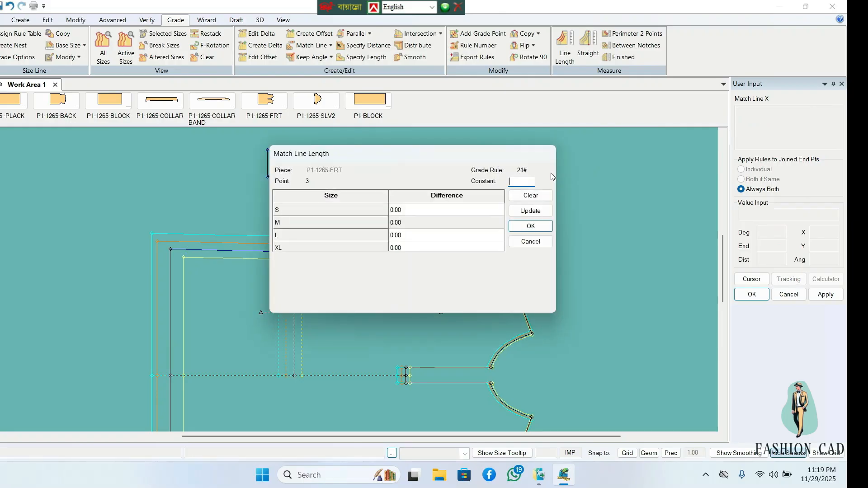
pyautogui.click(530, 227)
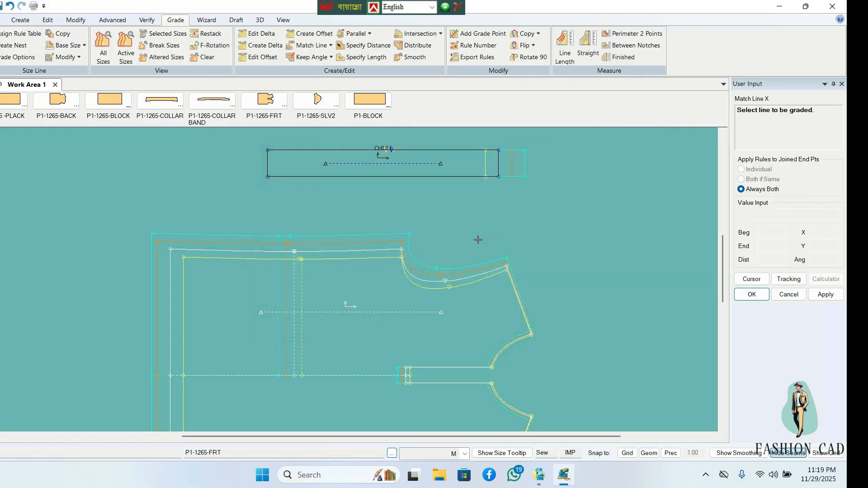
# Step: Measure the graded length of the front's upper side seam across all sizes
pyautogui.click(566, 50)
pyautogui.click(354, 254)
pyautogui.rightClick(409, 223)
pyautogui.click(407, 228)
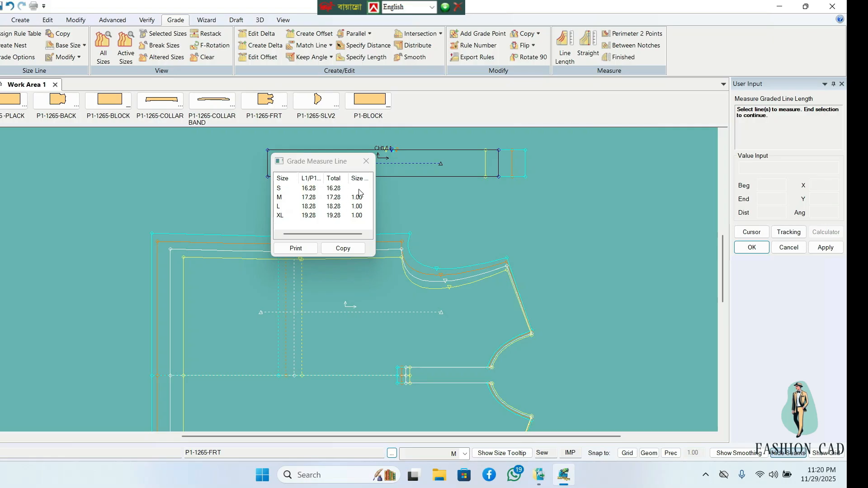
pyautogui.click(367, 162)
# Step: Create a binding 2 wide from the front's upper shoulder line with rotation increment 90, and place it beside the front near the shoulder
pyautogui.scroll(-3, 386, 194)
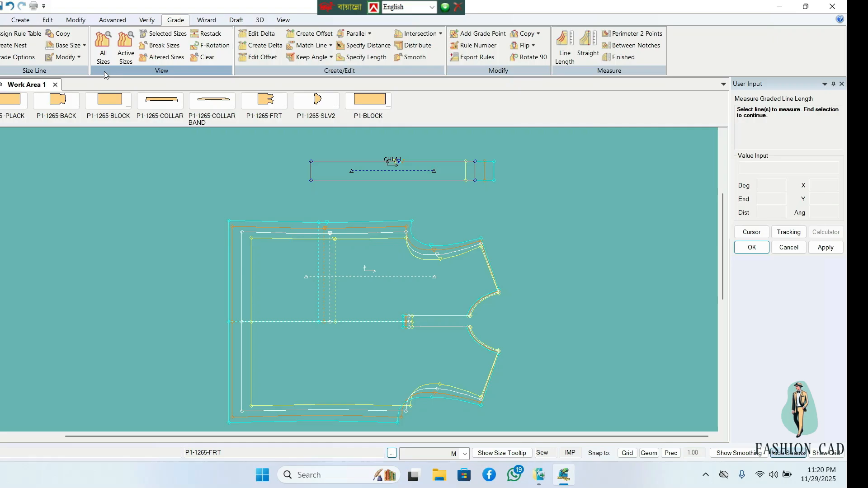
pyautogui.click(21, 21)
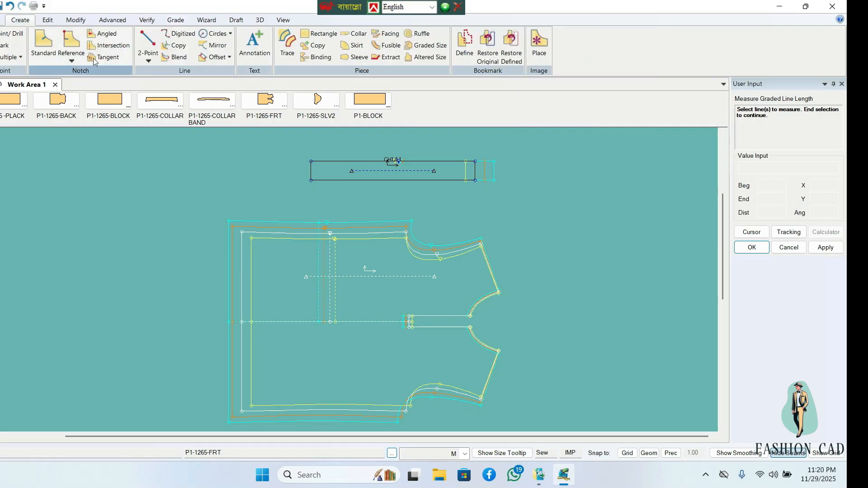
pyautogui.click(319, 58)
pyautogui.click(797, 269)
pyautogui.click(487, 261)
pyautogui.rightClick(514, 250)
pyautogui.click(517, 250)
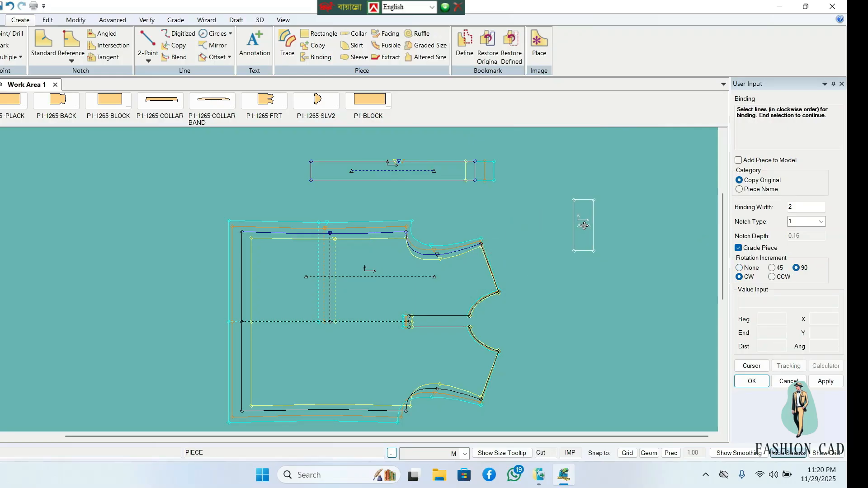
pyautogui.click(584, 225)
pyautogui.rightClick(614, 210)
pyautogui.click(615, 212)
pyautogui.rightClick(615, 210)
pyautogui.click(609, 214)
pyautogui.moveTo(582, 215); pyautogui.dragTo(582, 206)
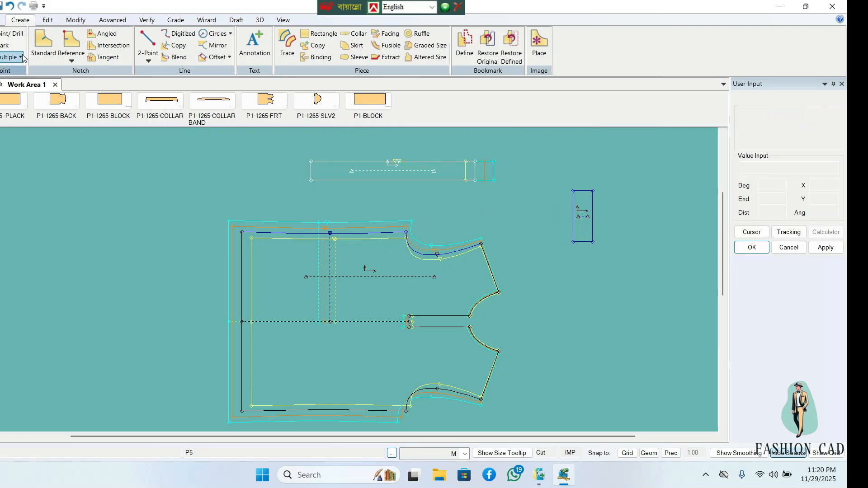
# Step: Edit the grading of the shoulder binding's lower end points, setting Delta Y to -0.25 for every size break
pyautogui.click(176, 20)
pyautogui.click(257, 33)
pyautogui.moveTo(613, 262); pyautogui.dragTo(562, 226)
pyautogui.rightClick(642, 212)
pyautogui.click(642, 213)
pyautogui.moveTo(611, 166); pyautogui.dragTo(226, 173)
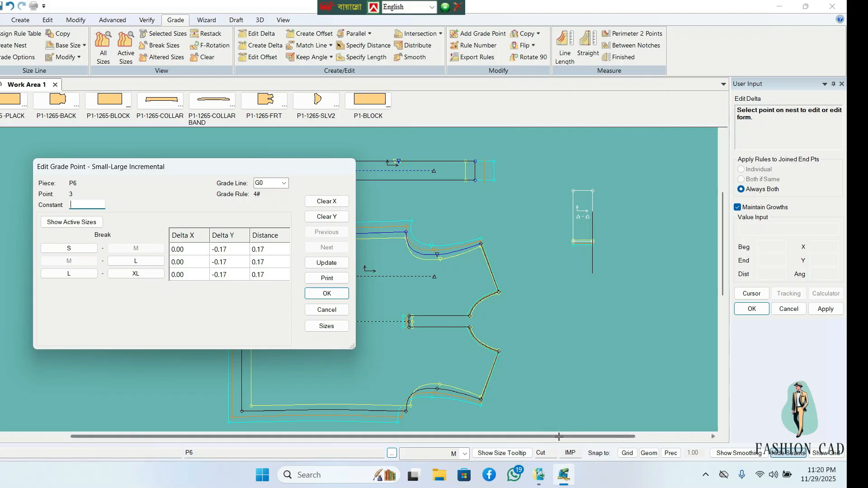
pyautogui.click(331, 218)
pyautogui.write('-.25')
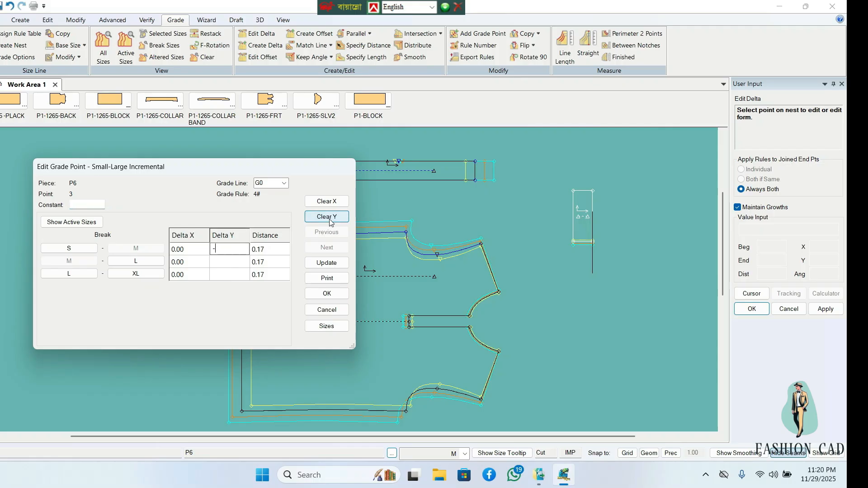
pyautogui.click(327, 263)
pyautogui.click(327, 294)
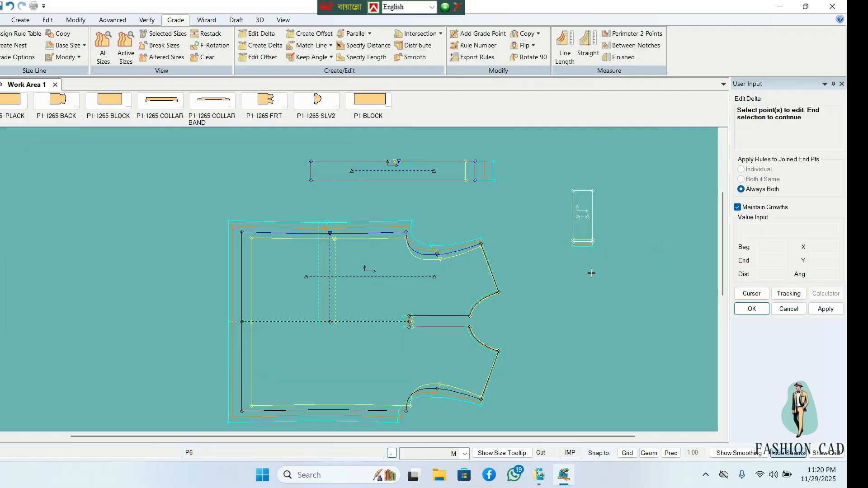
# Step: Match the front's upper shoulder line in Y at its neck point to the shoulder binding's long edge, keeping all differences at 0.00
pyautogui.click(331, 45)
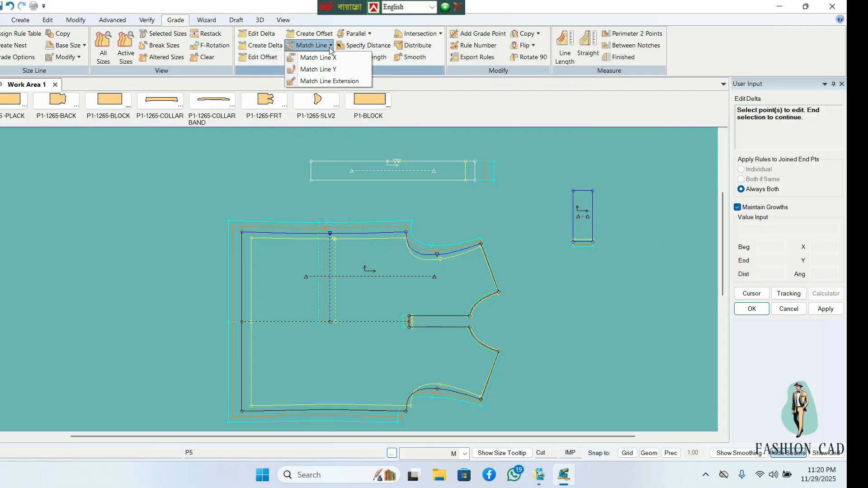
pyautogui.click(317, 68)
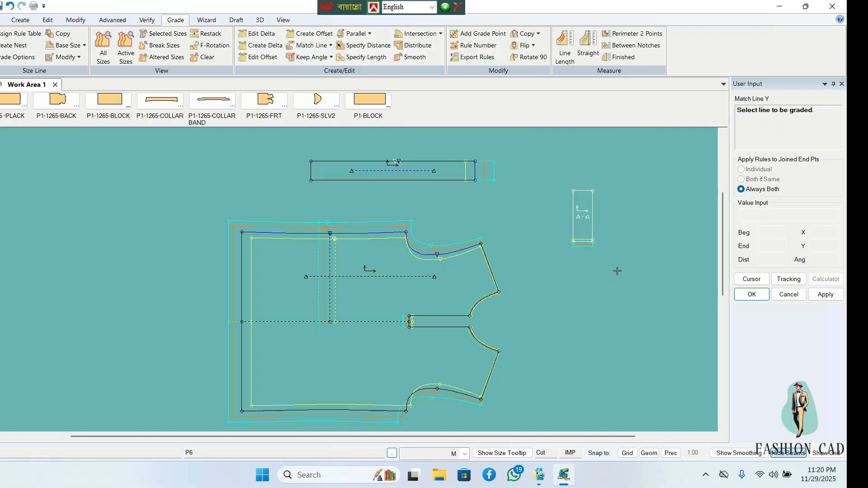
pyautogui.click(486, 257)
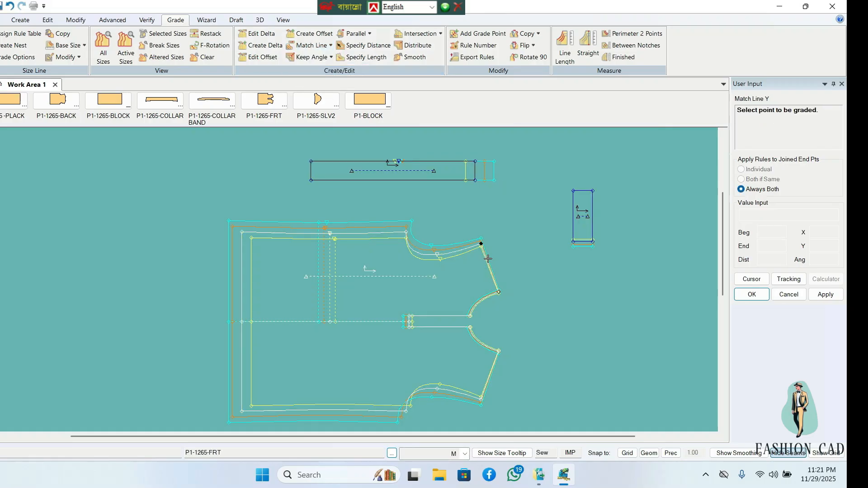
pyautogui.click(510, 286)
pyautogui.click(571, 240)
pyautogui.rightClick(541, 244)
pyautogui.click(527, 246)
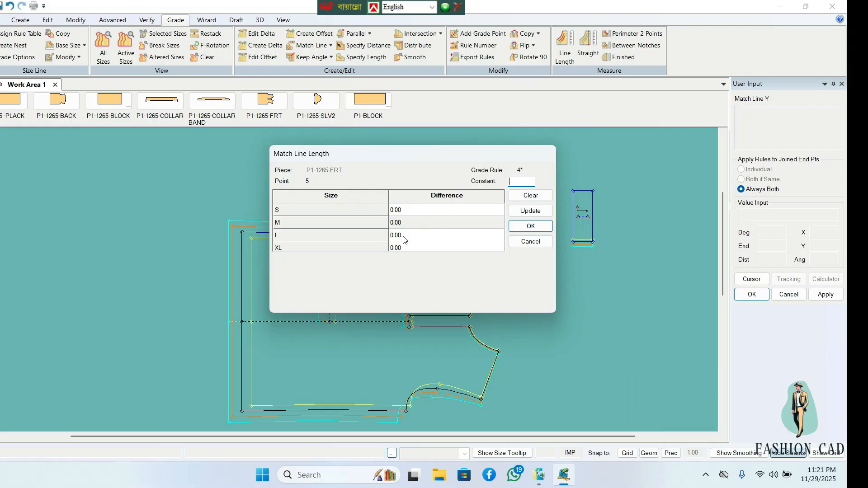
pyautogui.click(530, 227)
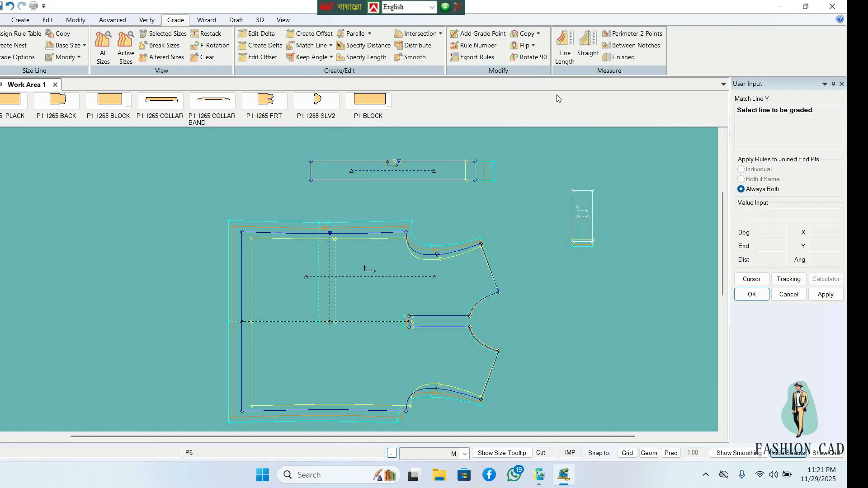
# Step: Measure the graded lengths of the front's upper shoulder line and the shoulder binding's long edge for comparison
pyautogui.click(565, 47)
pyautogui.click(488, 263)
pyautogui.rightClick(514, 254)
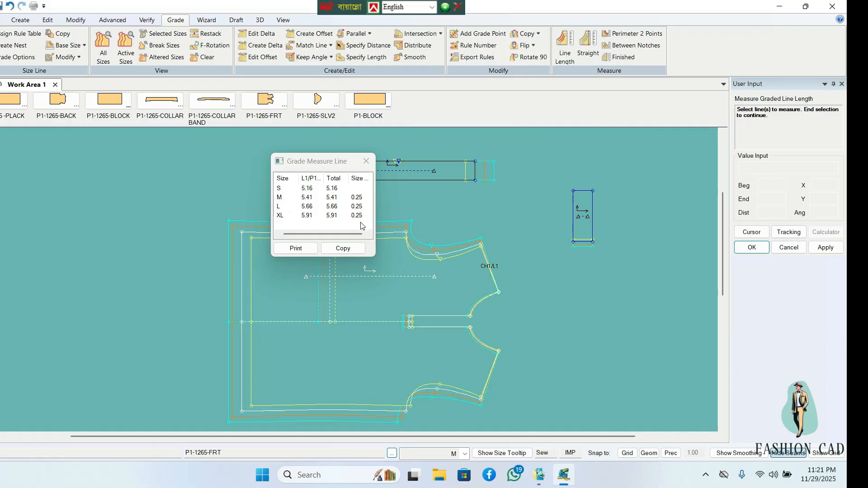
pyautogui.click(592, 234)
pyautogui.rightClick(647, 236)
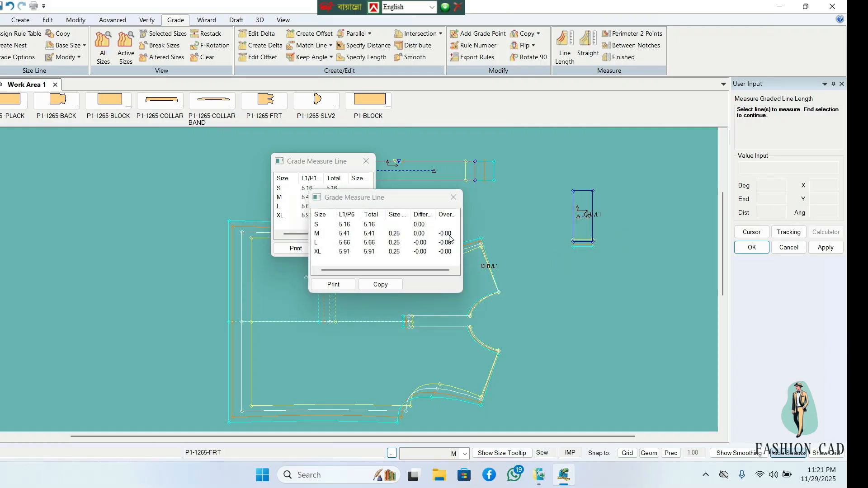
pyautogui.click(454, 197)
pyautogui.click(366, 161)
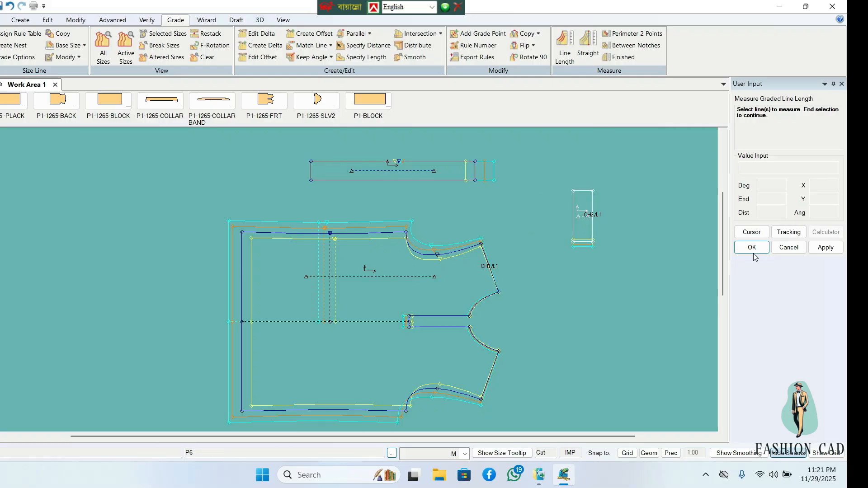
pyautogui.moveTo(726, 236); pyautogui.dragTo(727, 254)
pyautogui.scroll(-1, 465, 192)
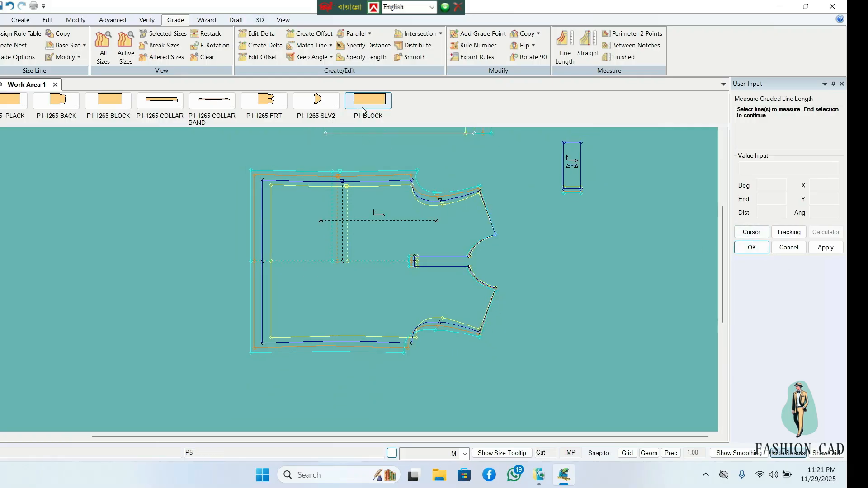
pyautogui.moveTo(722, 247); pyautogui.dragTo(723, 233)
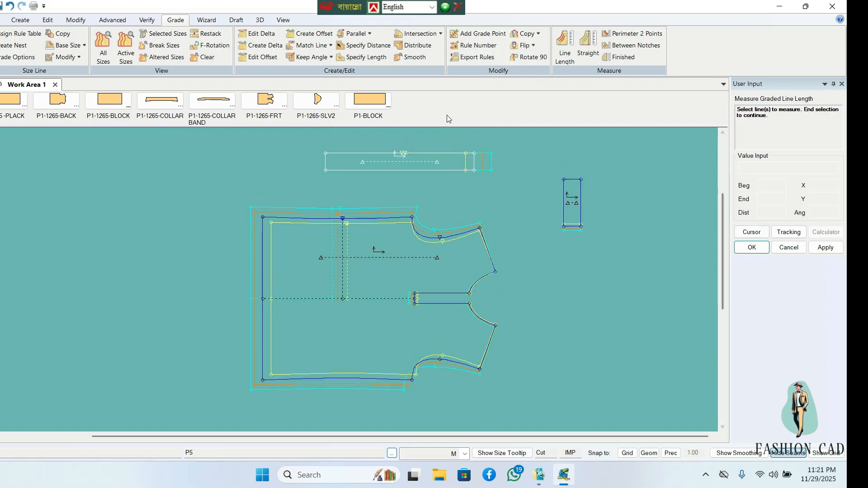
pyautogui.click(358, 33)
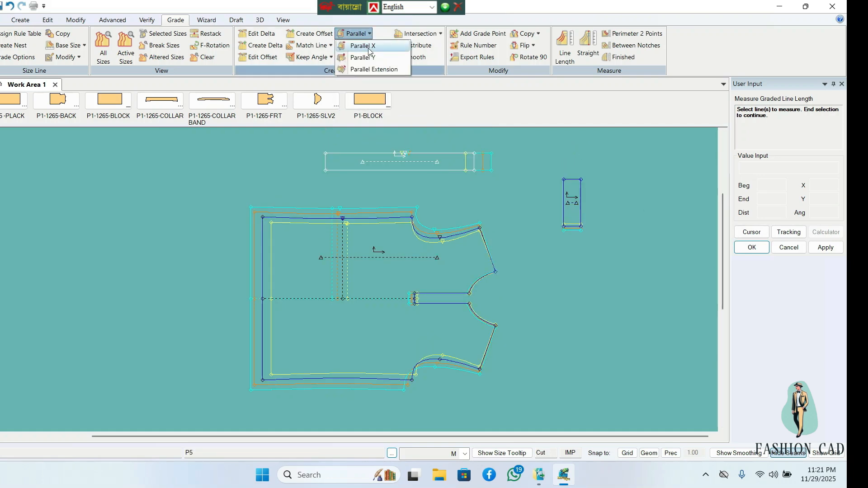
pyautogui.click(362, 40)
pyautogui.scroll(1, 457, 188)
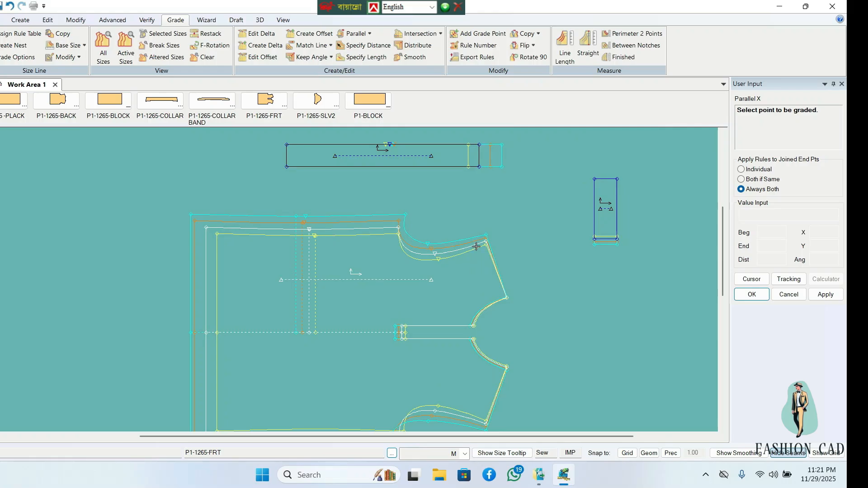
pyautogui.click(417, 237)
pyautogui.click(356, 34)
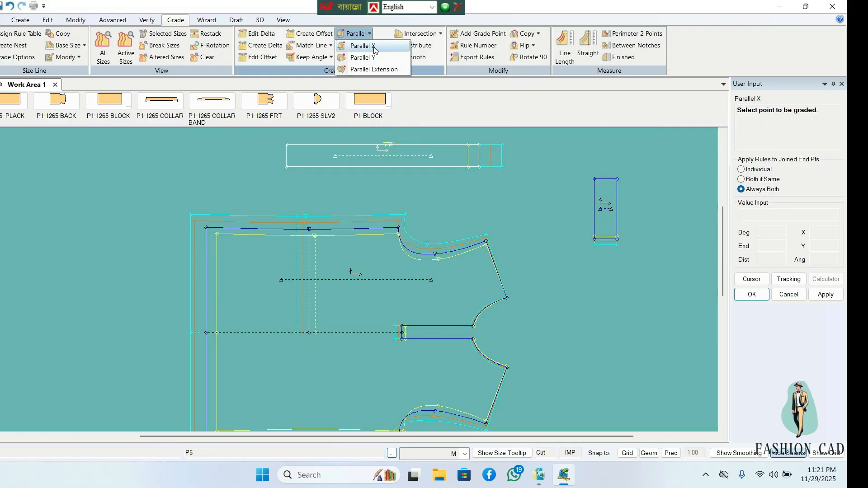
pyautogui.click(363, 57)
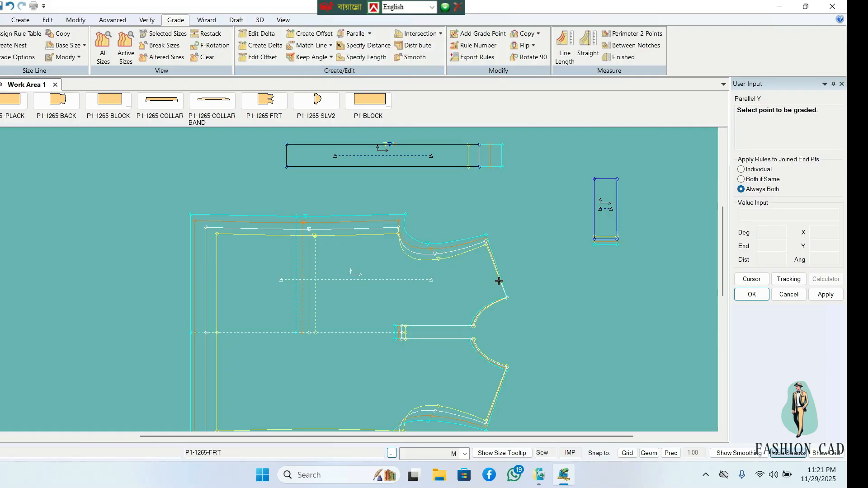
pyautogui.click(434, 254)
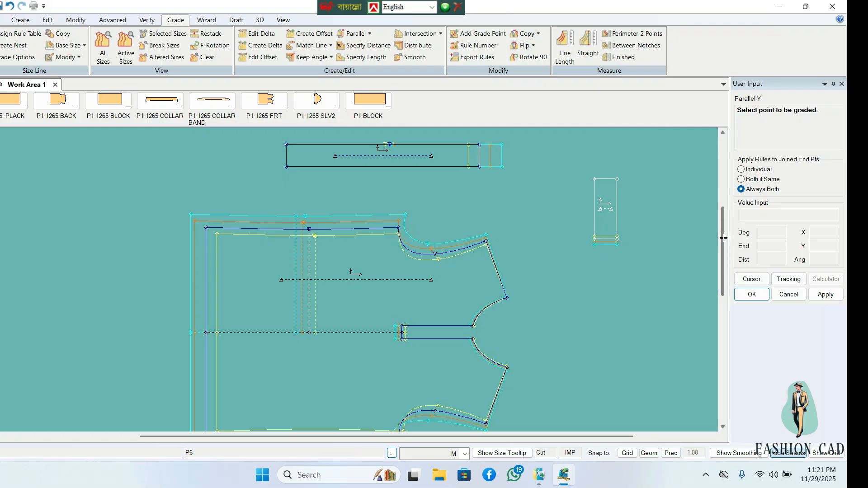
pyautogui.scroll(-2, 731, 257)
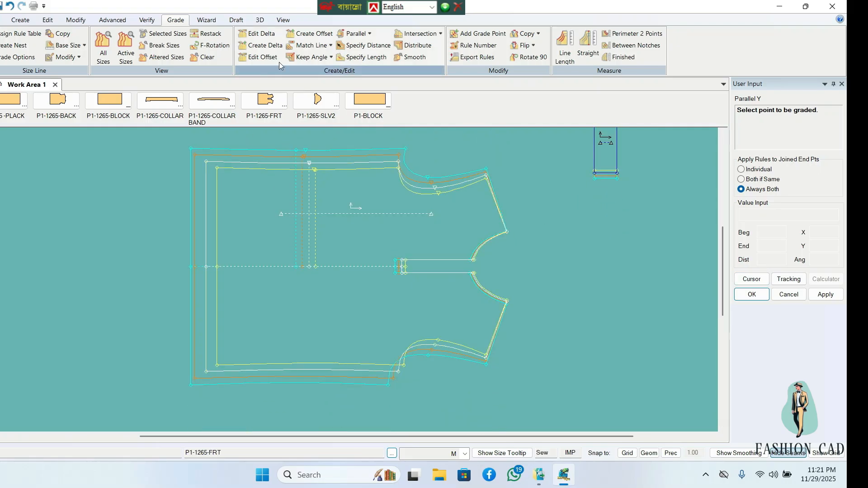
# Step: Apply Parallel X grading to the front's lower shoulder line, using its outer shoulder point and neck point
pyautogui.click(368, 36)
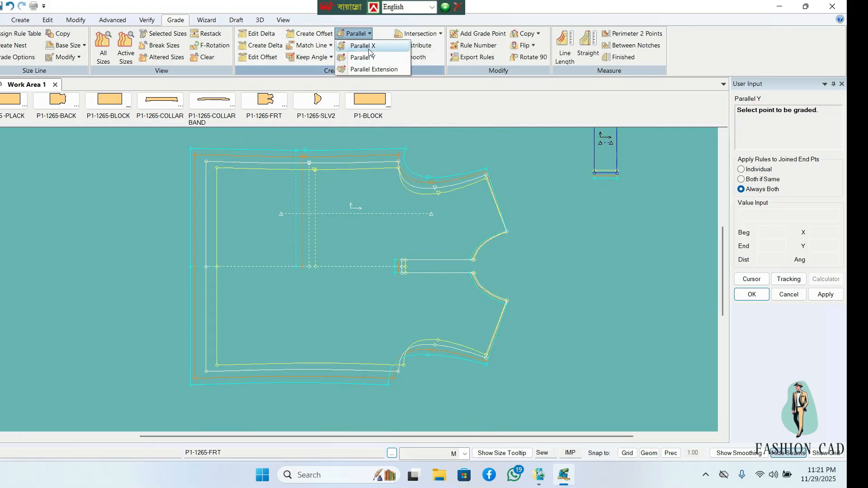
pyautogui.click(362, 45)
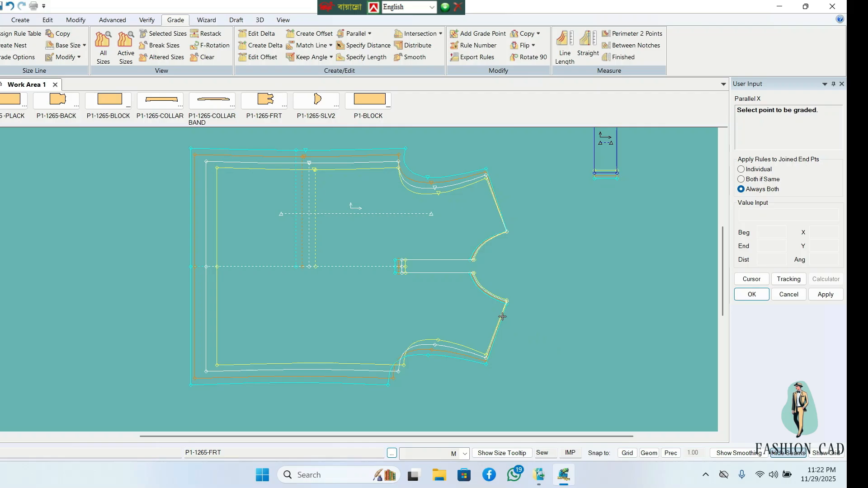
pyautogui.click(491, 354)
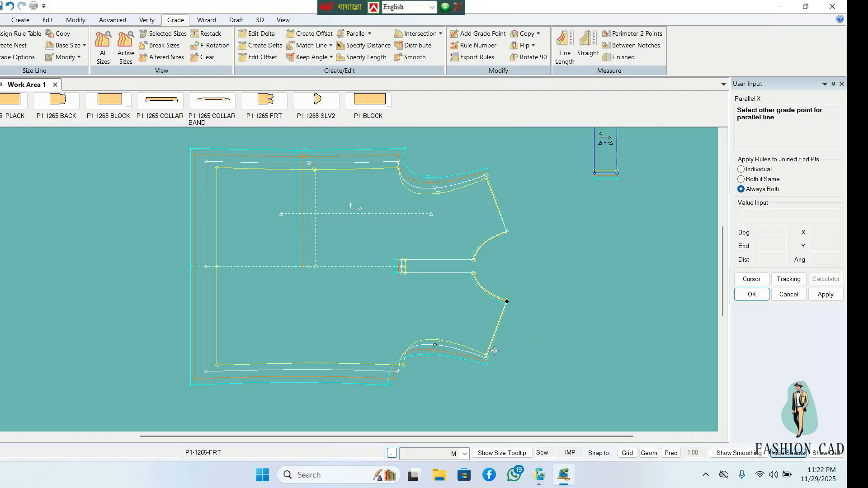
pyautogui.click(506, 309)
pyautogui.scroll(4, 452, 369)
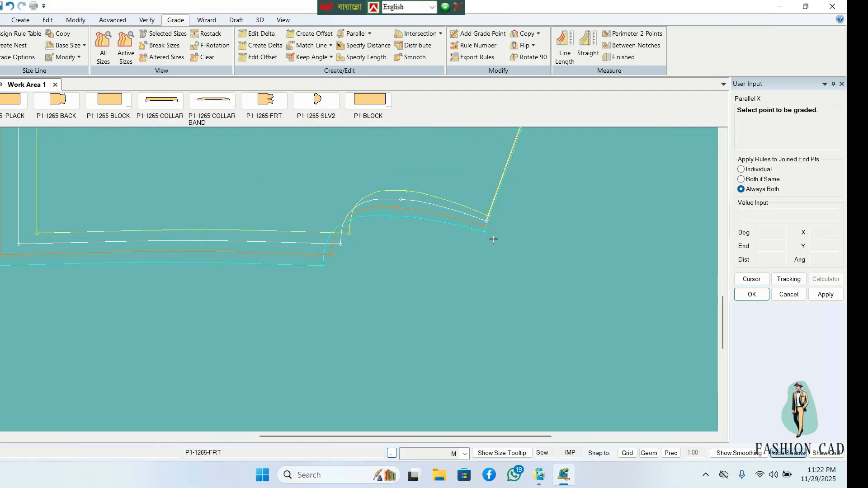
pyautogui.scroll(-2, 485, 217)
pyautogui.moveTo(722, 317); pyautogui.dragTo(723, 283)
pyautogui.scroll(-3, 585, 228)
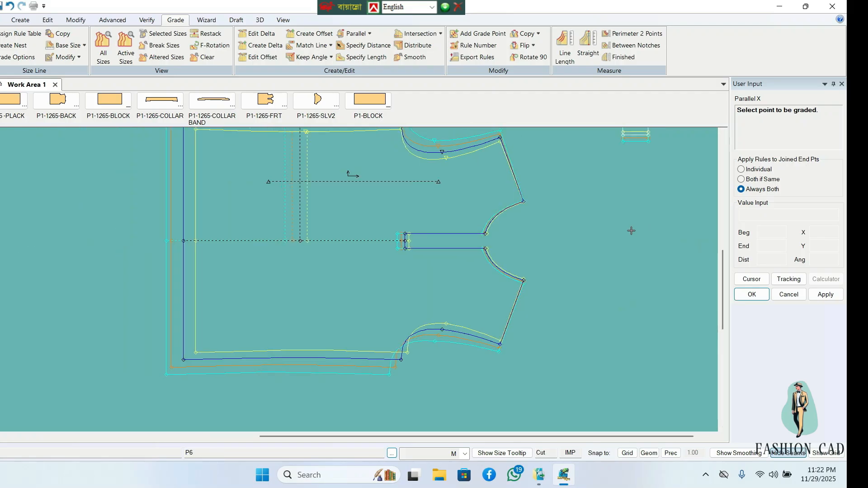
pyautogui.scroll(-3, 558, 239)
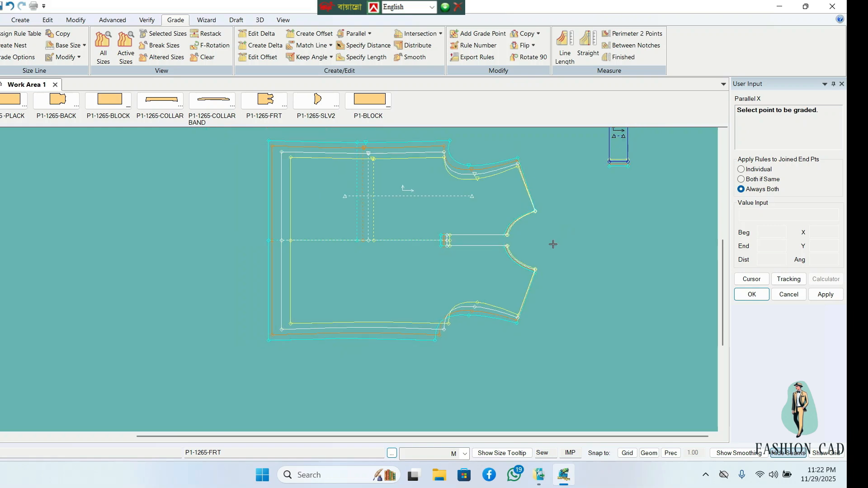
pyautogui.moveTo(725, 273); pyautogui.dragTo(725, 260)
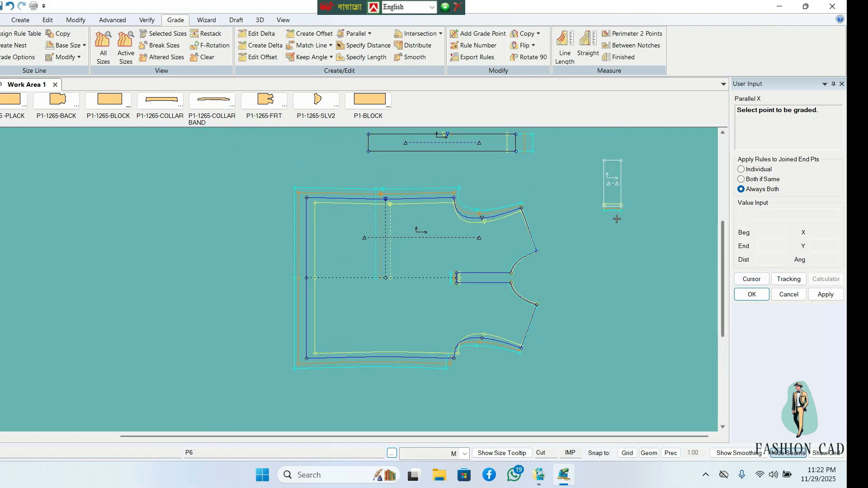
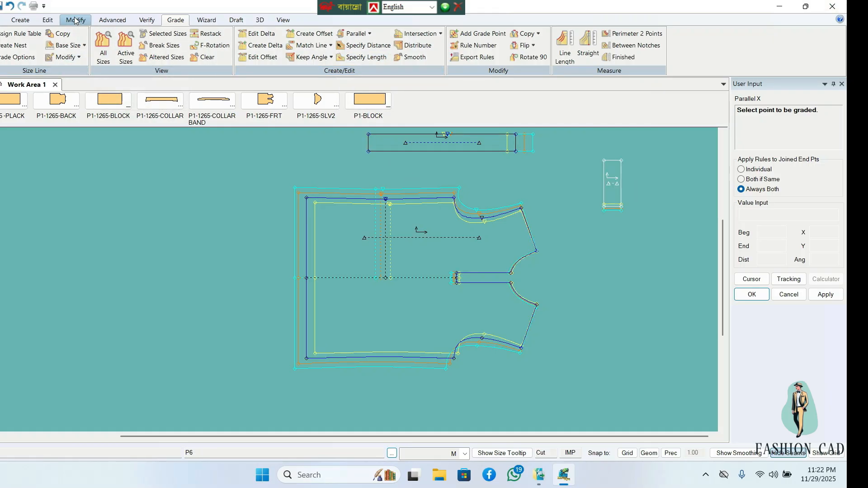
# Step: Undo the recent parallel and match-line grading on the front, together with the shoulder binding and the displayed size nests
pyautogui.click(11, 6)
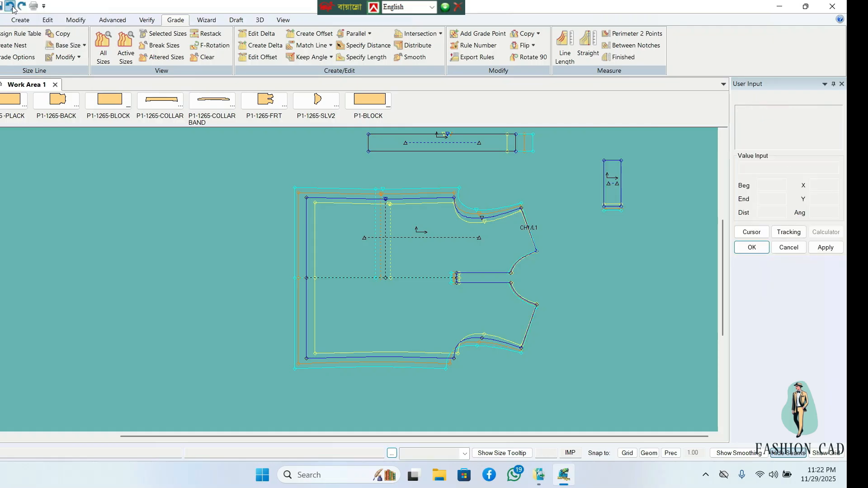
pyautogui.click(10, 6)
pyautogui.click(12, 7)
pyautogui.click(11, 6)
pyautogui.click(11, 6)
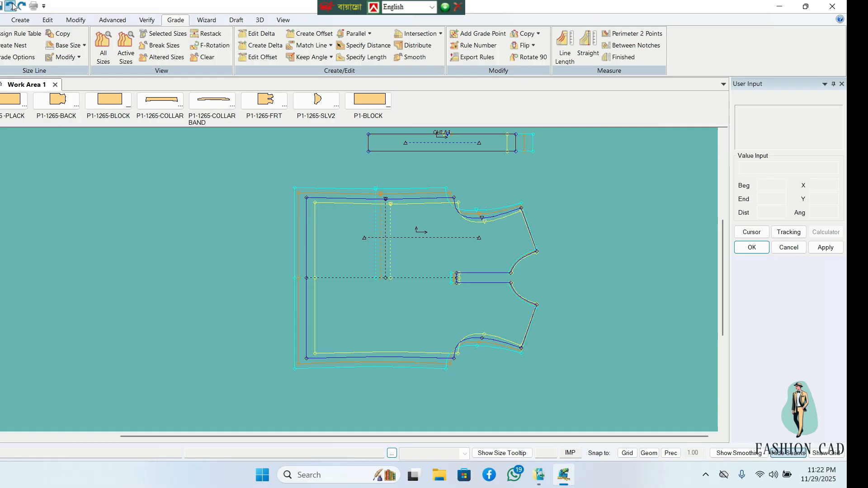
pyautogui.click(12, 6)
pyautogui.click(12, 7)
pyautogui.click(11, 6)
pyautogui.click(11, 6)
pyautogui.click(12, 6)
pyautogui.click(12, 7)
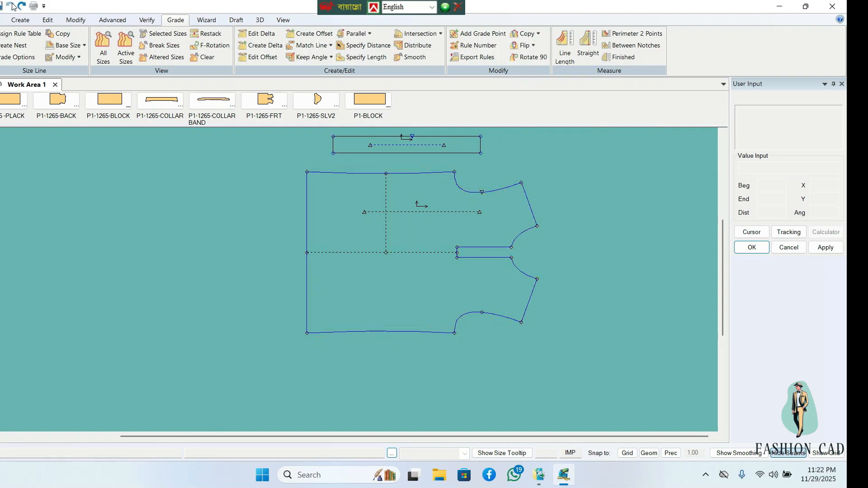
# Step: Reposition the front piece and remove the remaining side seam binding from the work area
pyautogui.moveTo(349, 169); pyautogui.dragTo(258, 206)
pyautogui.rightClick(381, 142)
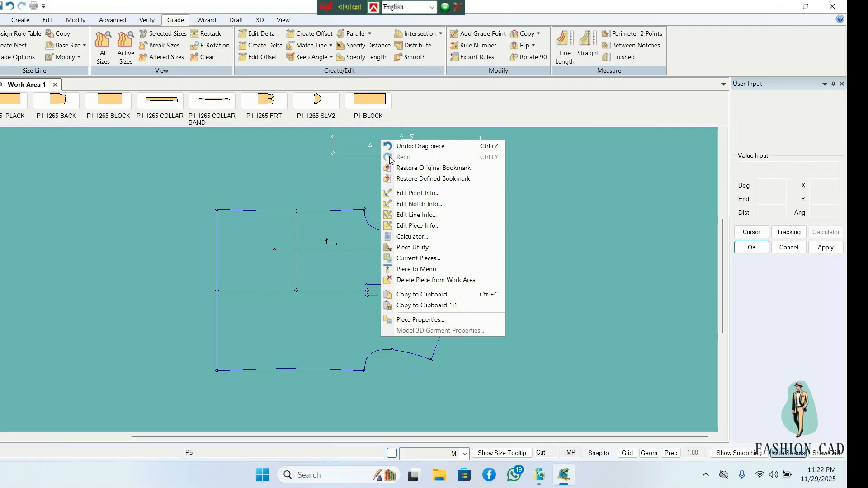
pyautogui.click(438, 283)
pyautogui.moveTo(388, 255); pyautogui.dragTo(387, 270)
# Step: Display the nest of all sizes for the front piece
pyautogui.scroll(3, 387, 269)
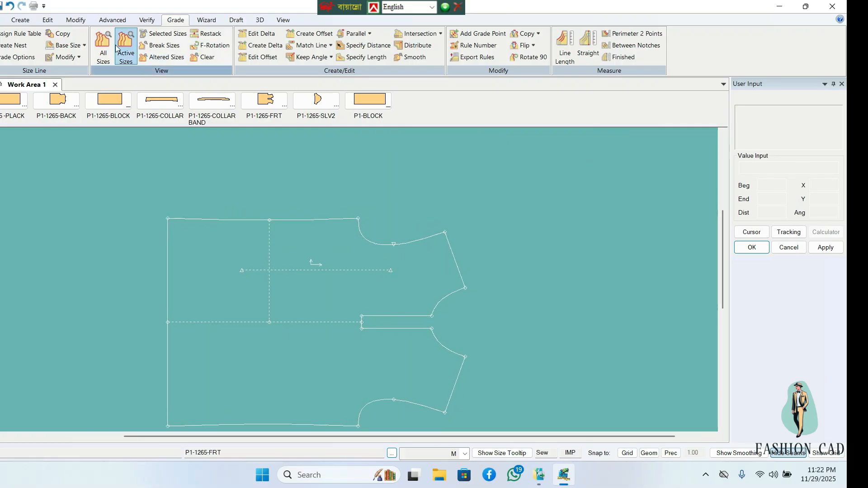
pyautogui.click(104, 48)
pyautogui.rightClick(267, 260)
pyautogui.click(267, 259)
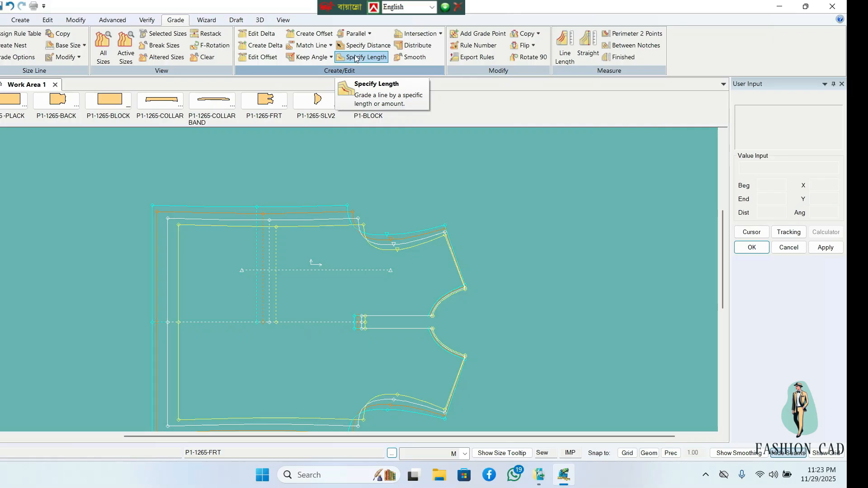
# Step: Draw a straight 2-Point line across the front's upper armhole, from the underarm point to the outer shoulder point
pyautogui.click(20, 20)
pyautogui.click(148, 43)
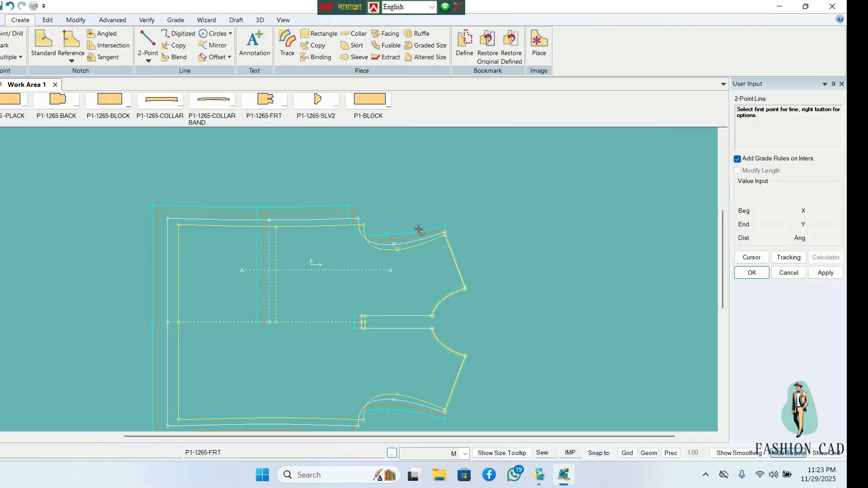
pyautogui.click(359, 219)
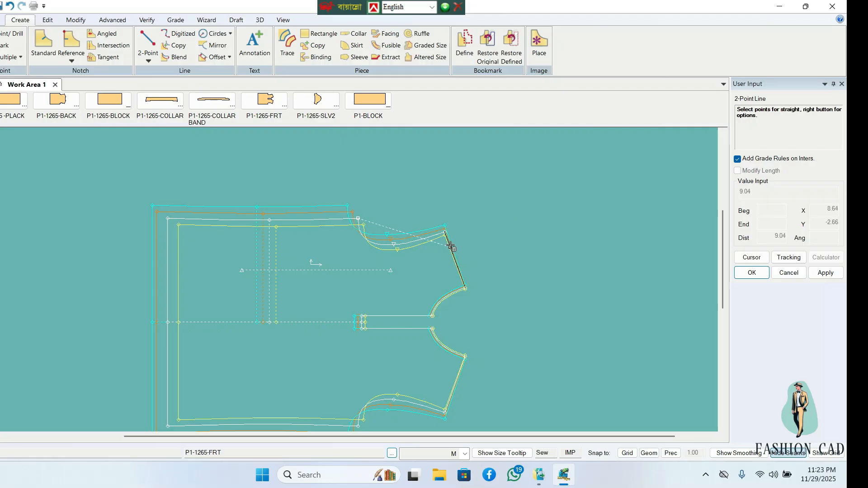
pyautogui.click(447, 232)
pyautogui.scroll(1, 405, 246)
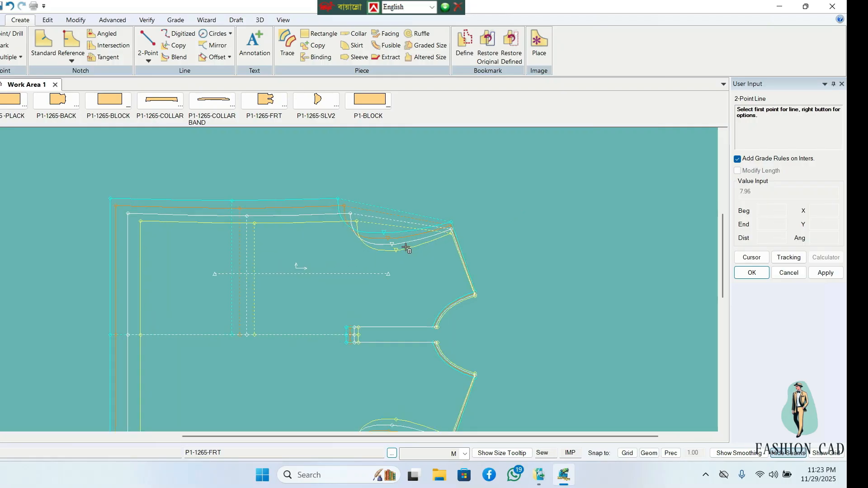
pyautogui.moveTo(724, 227); pyautogui.dragTo(727, 240)
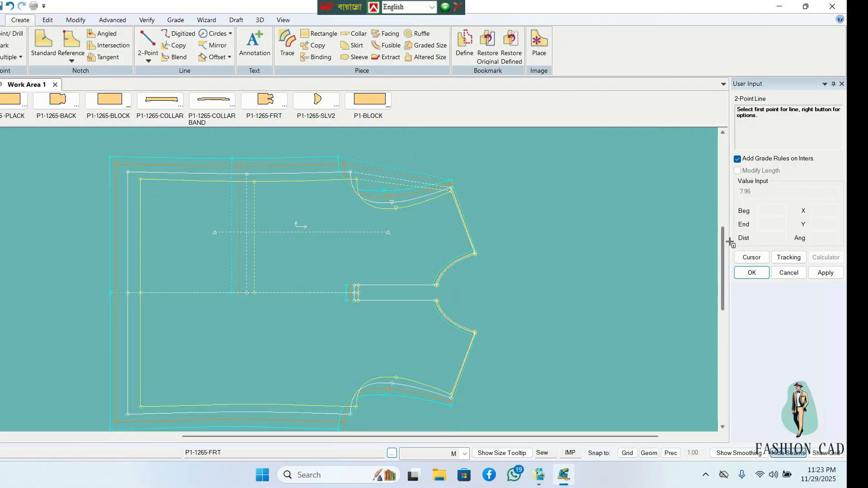
pyautogui.scroll(-1, 365, 229)
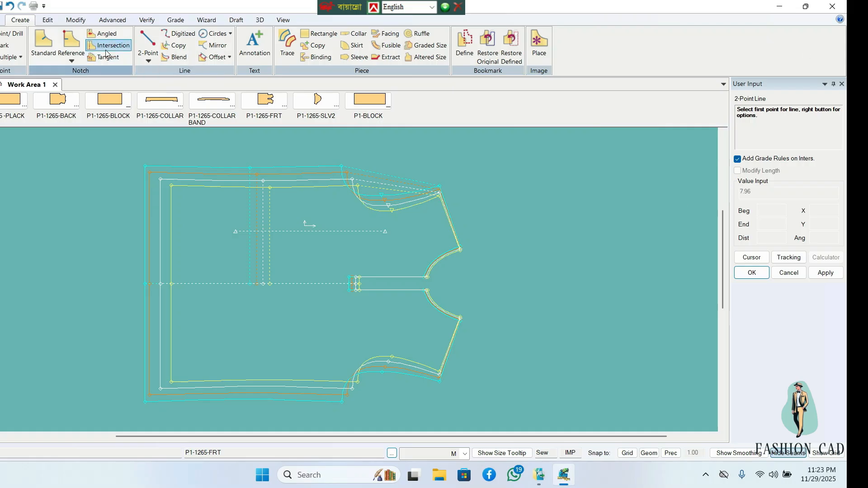
# Step: Swap the front's upper armhole curve with the straight internal line, keeping the original line and maintaining the graded nest
pyautogui.click(76, 20)
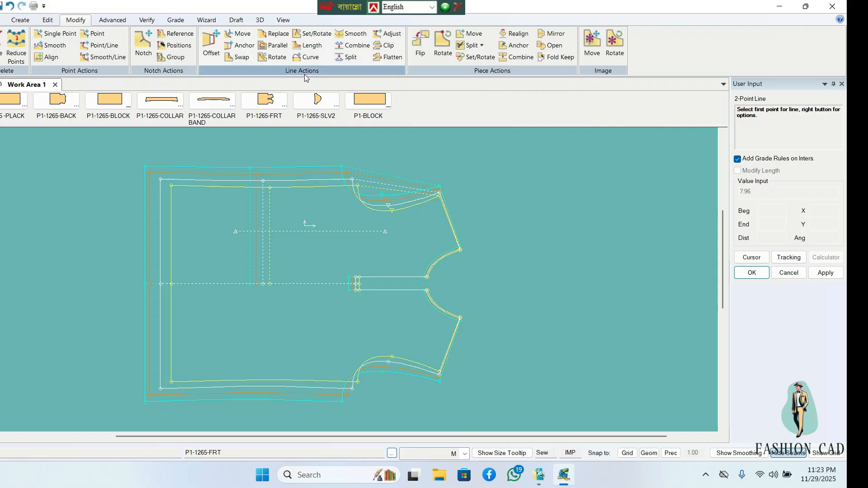
pyautogui.click(241, 57)
pyautogui.click(378, 183)
pyautogui.rightClick(409, 174)
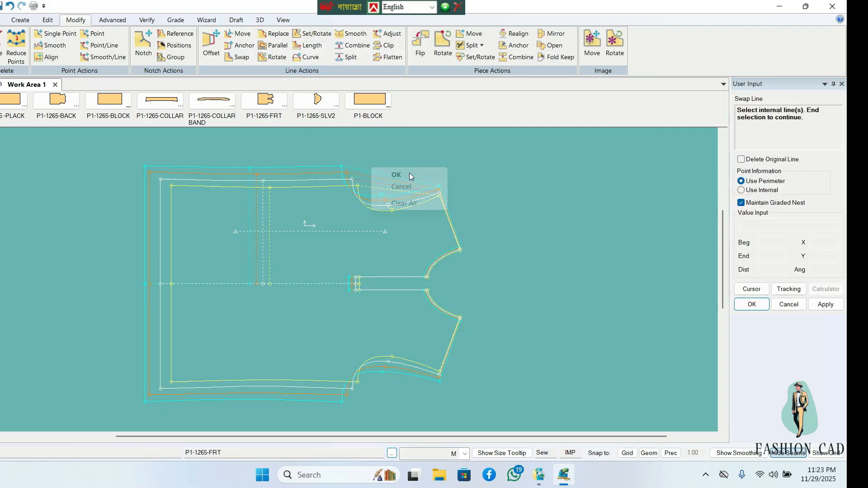
pyautogui.click(409, 174)
pyautogui.click(373, 203)
pyautogui.click(409, 176)
# Step: Grade the straight armhole line at the underarm point with Specify Length, setting the growth to 0.50 for every size break
pyautogui.scroll(4, 407, 176)
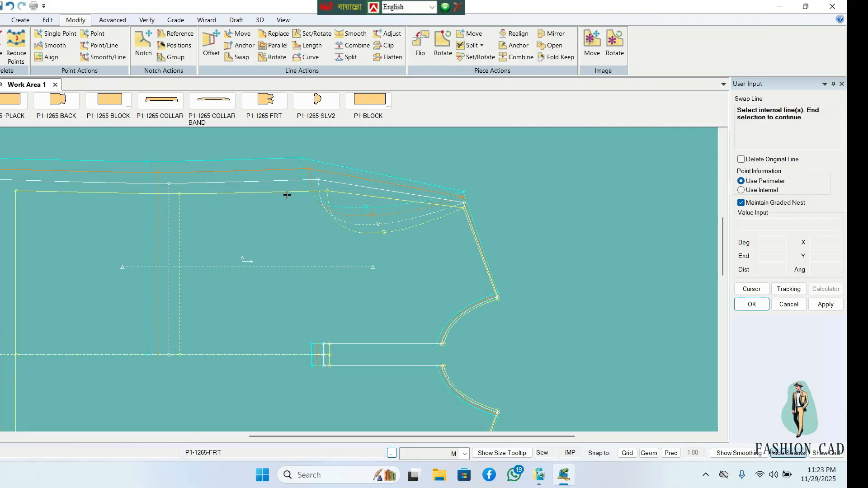
pyautogui.scroll(-1, 391, 198)
pyautogui.moveTo(725, 256); pyautogui.dragTo(723, 249)
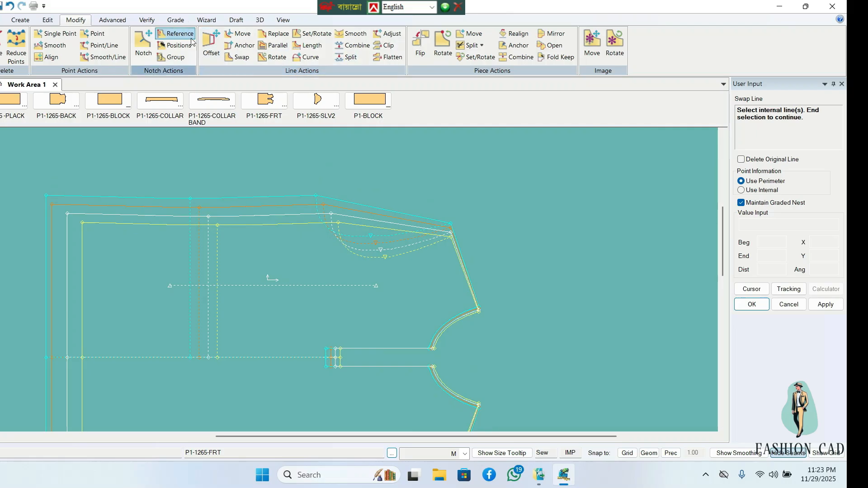
pyautogui.click(175, 20)
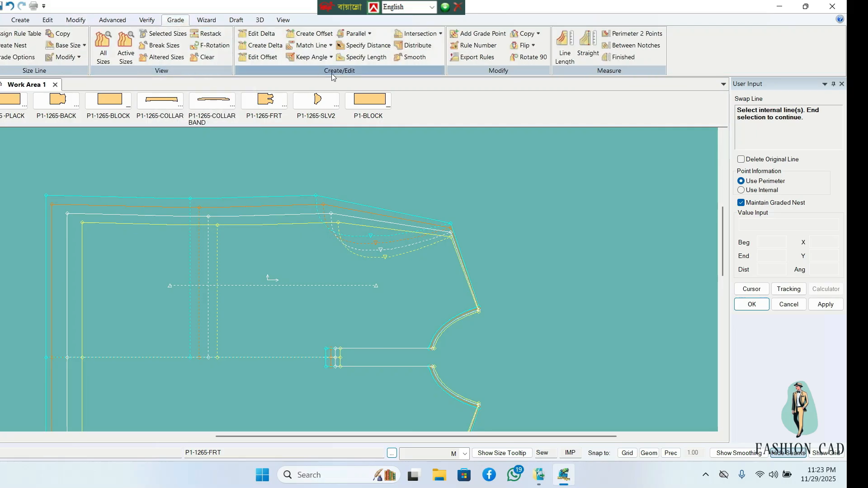
pyautogui.click(362, 58)
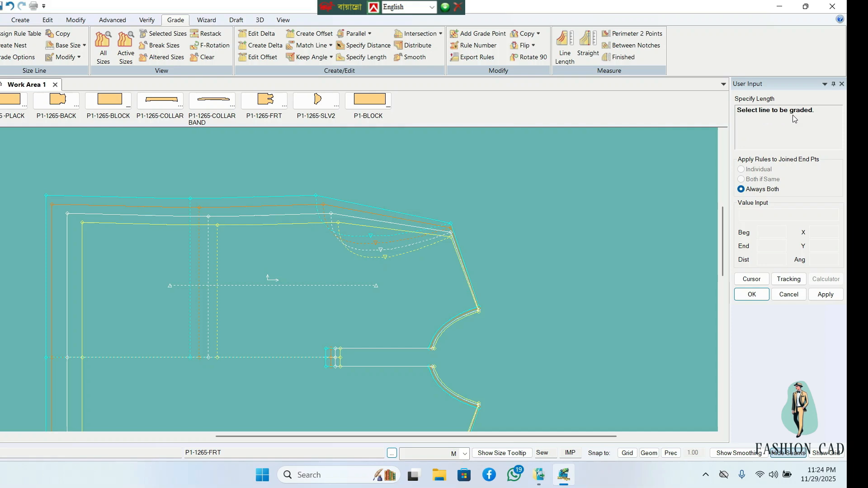
pyautogui.click(379, 220)
pyautogui.click(344, 206)
pyautogui.moveTo(436, 158); pyautogui.dragTo(302, 147)
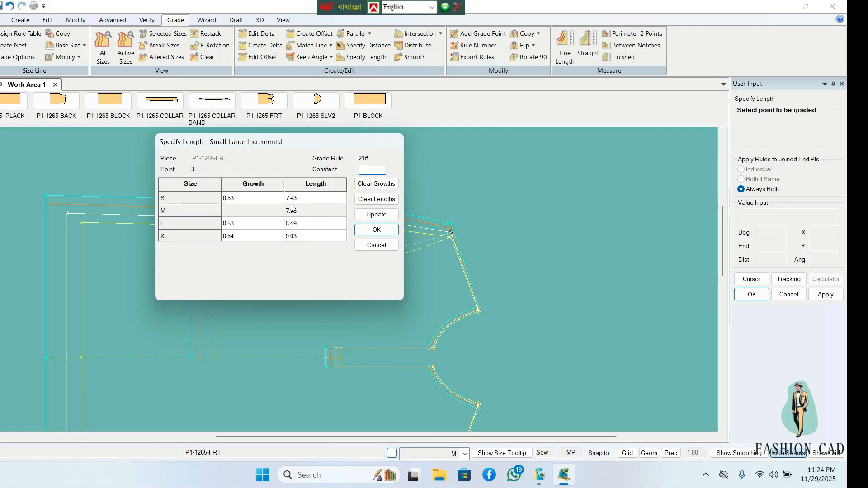
pyautogui.click(377, 184)
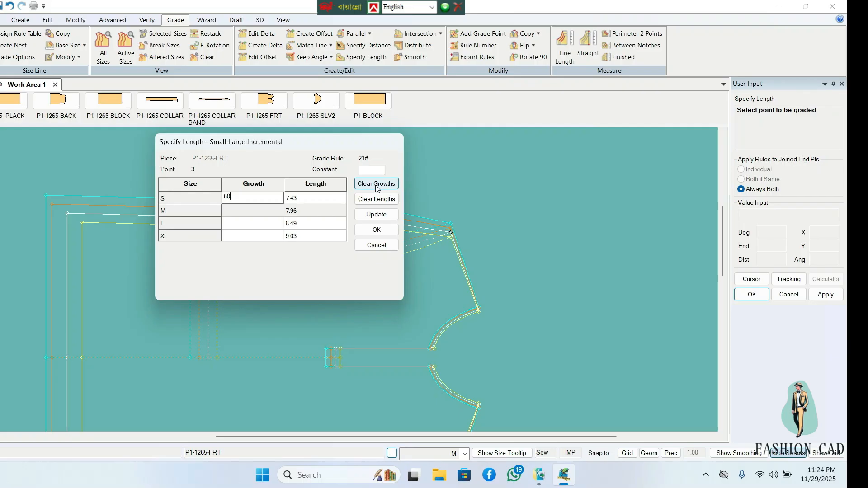
pyautogui.click(376, 214)
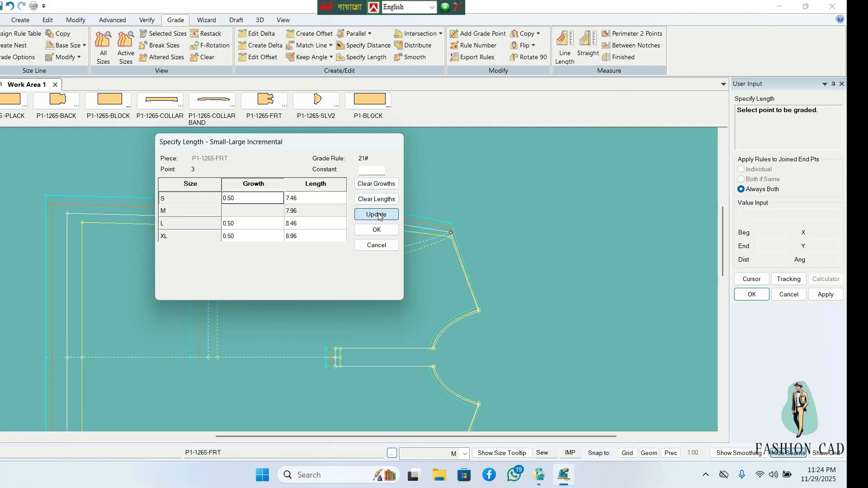
pyautogui.click(378, 231)
# Step: Copy the grade rule from the front's upper underarm point to the matching end of the original armhole curve
pyautogui.scroll(4, 315, 241)
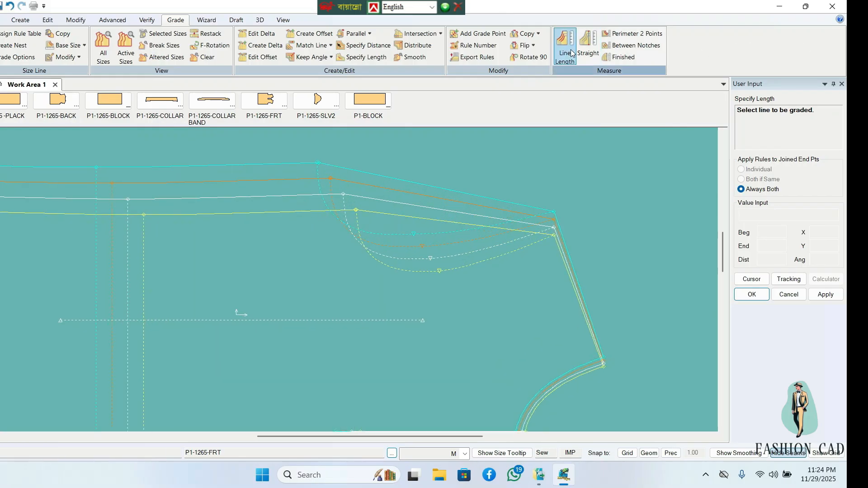
pyautogui.click(539, 34)
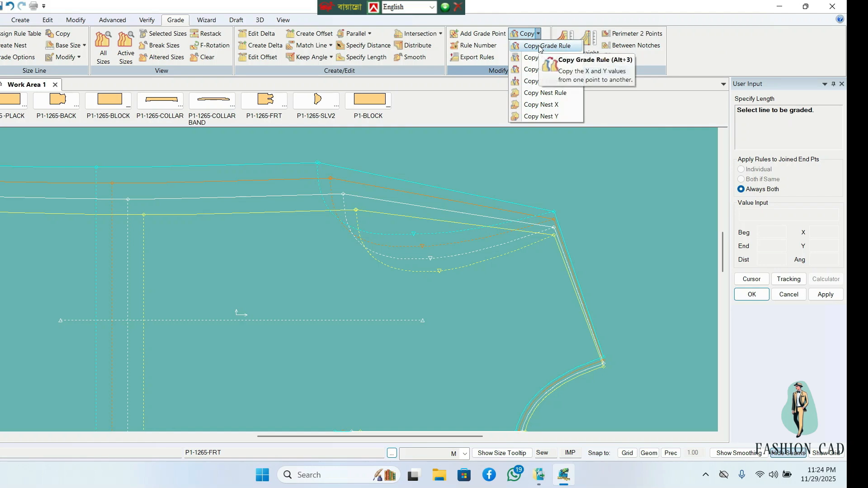
pyautogui.click(540, 47)
pyautogui.click(350, 194)
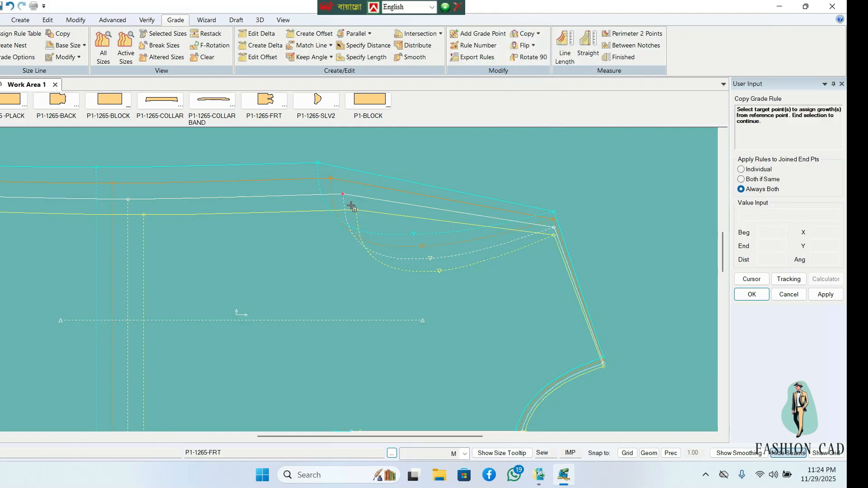
pyautogui.click(379, 177)
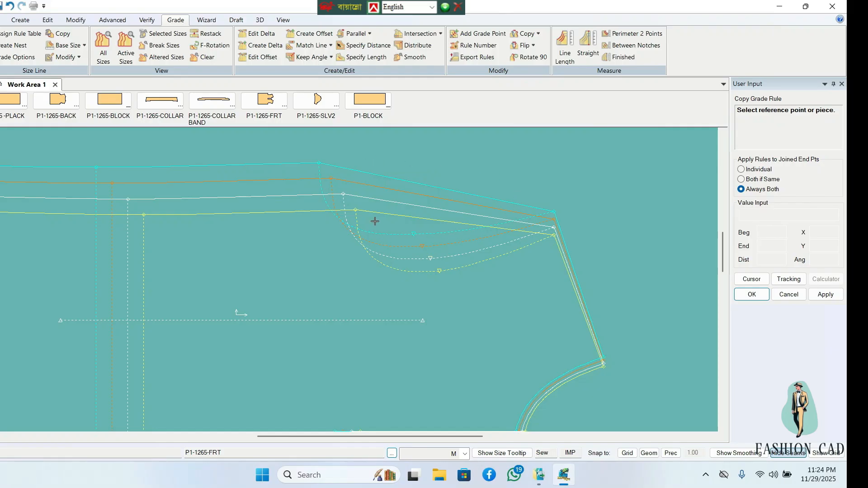
# Step: Measure the graded length of the straight armhole line for all sizes
pyautogui.click(563, 40)
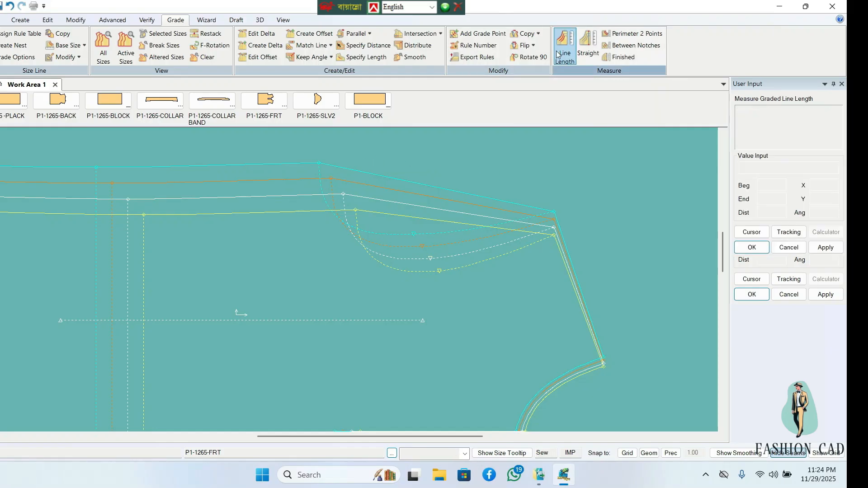
pyautogui.click(384, 201)
pyautogui.rightClick(383, 176)
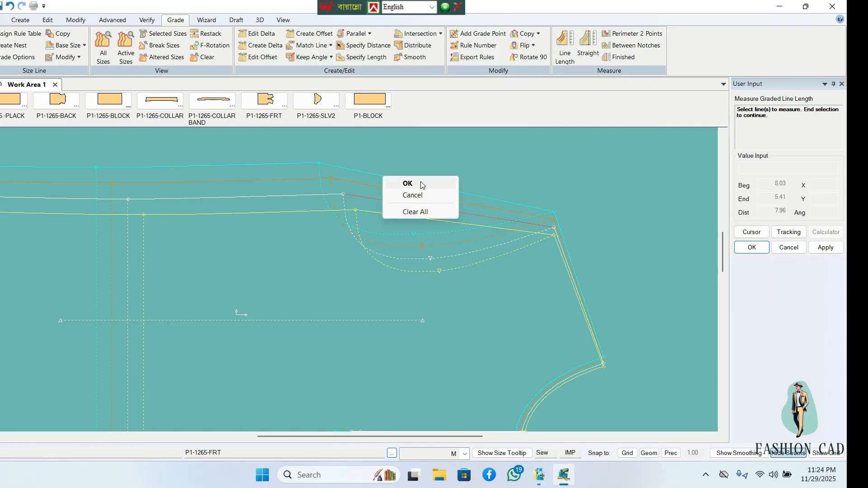
pyautogui.click(414, 181)
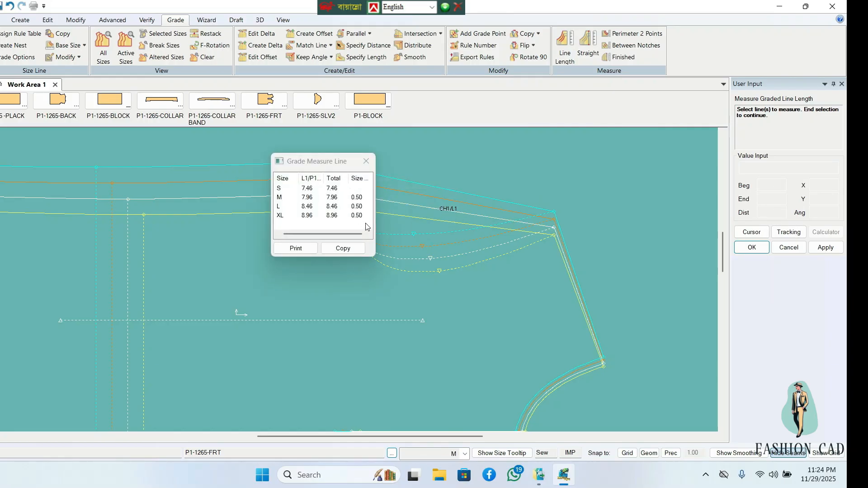
pyautogui.click(371, 166)
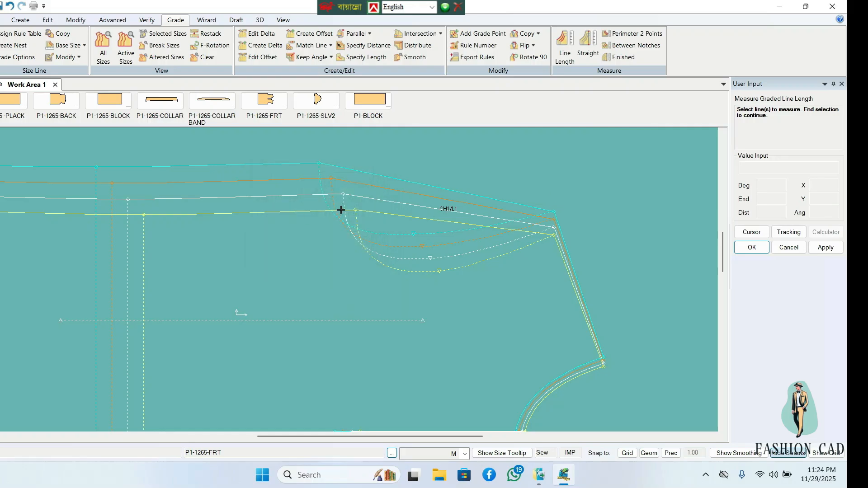
# Step: Swap the straight armhole line with the internal armhole curve, keeping the original line and maintaining the graded nest
pyautogui.click(76, 20)
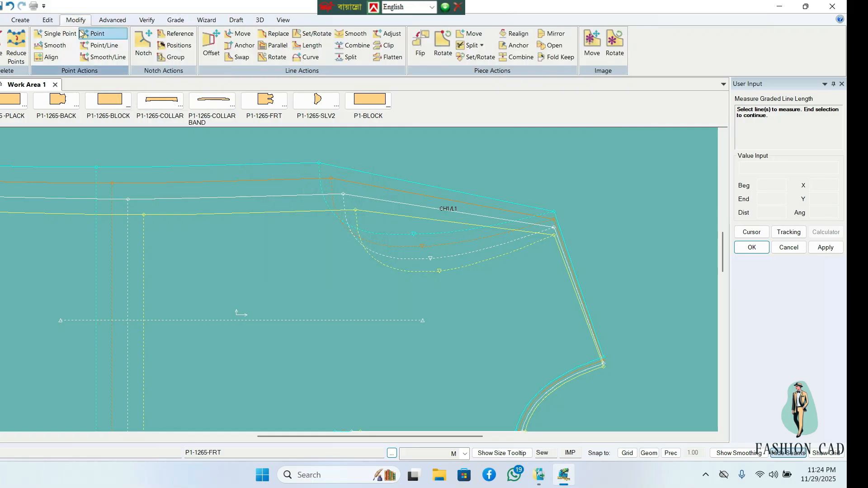
pyautogui.click(234, 59)
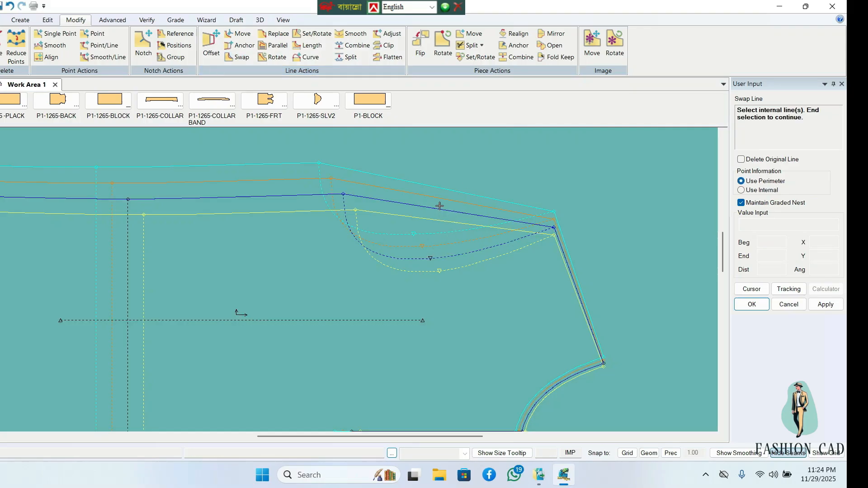
pyautogui.click(405, 259)
pyautogui.rightClick(409, 244)
pyautogui.click(409, 245)
pyautogui.click(413, 206)
pyautogui.rightClick(433, 193)
pyautogui.click(433, 193)
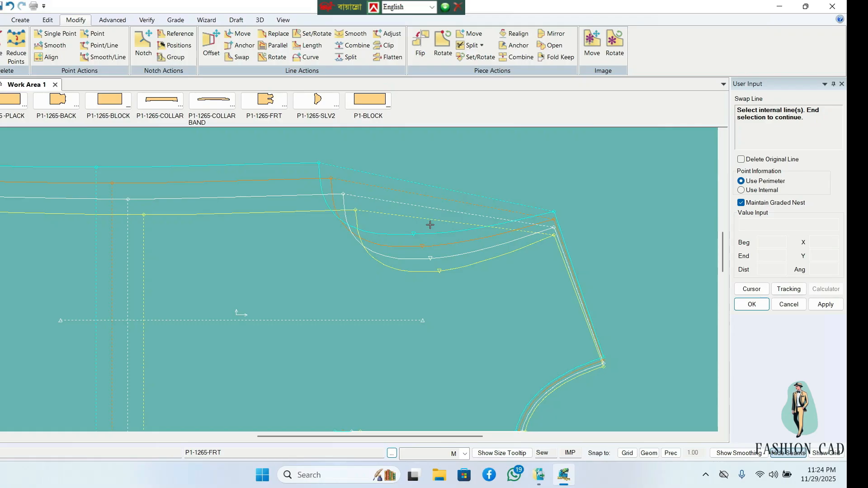
# Step: Delete the straight internal line across the front's upper armhole
pyautogui.click(3, 69)
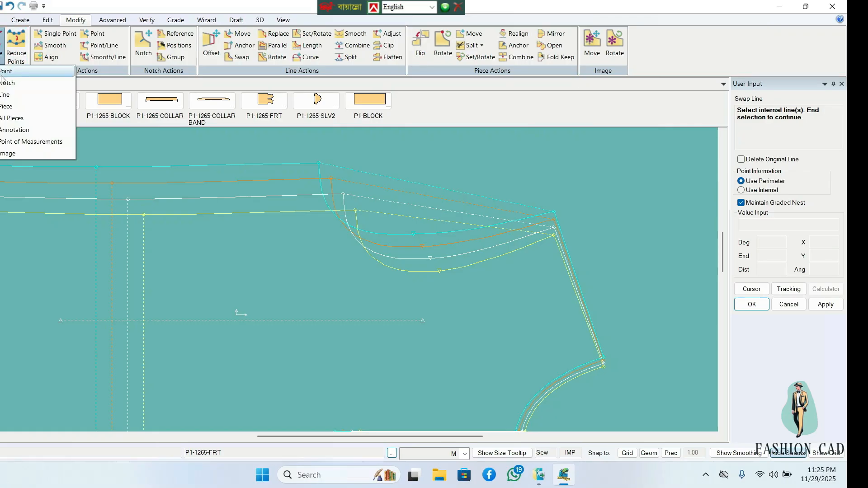
pyautogui.click(5, 96)
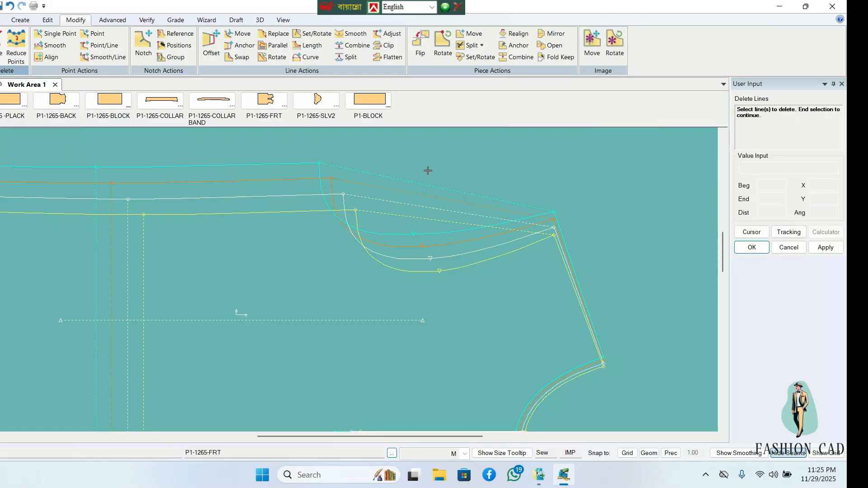
pyautogui.click(417, 203)
pyautogui.rightClick(443, 197)
pyautogui.click(445, 199)
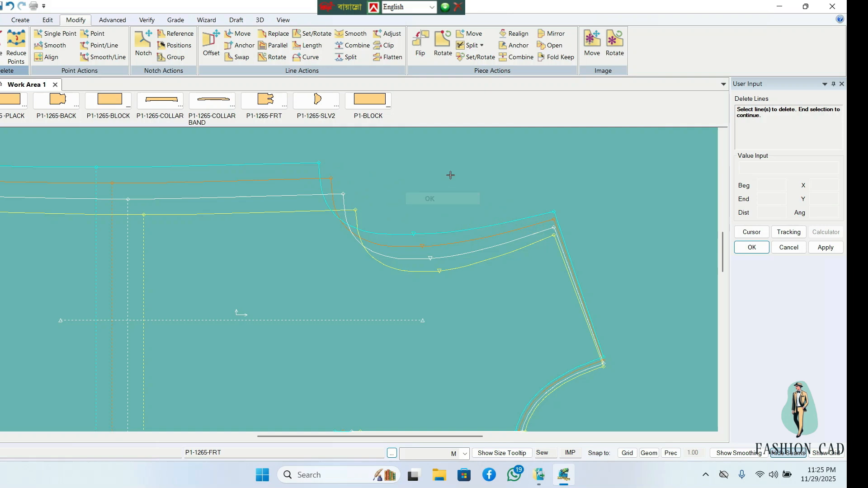
# Step: Measure the graded length of the front's upper armhole curve for all sizes
pyautogui.click(175, 19)
pyautogui.click(566, 57)
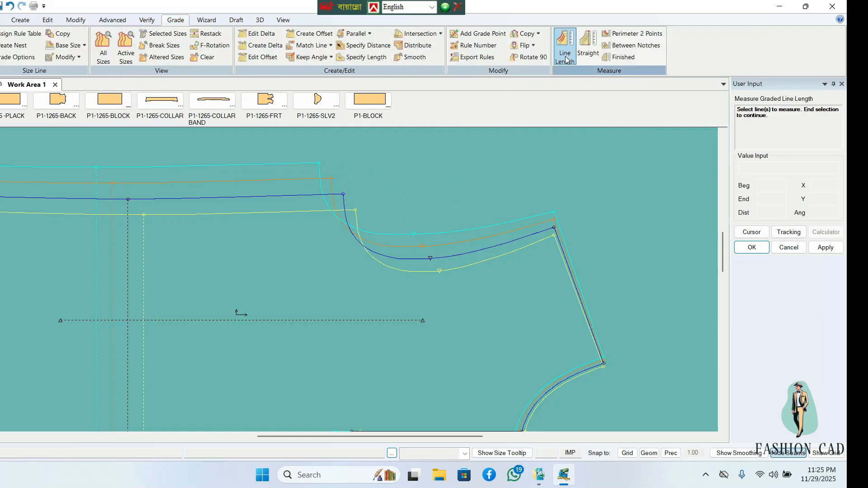
pyautogui.click(388, 259)
pyautogui.rightClick(407, 220)
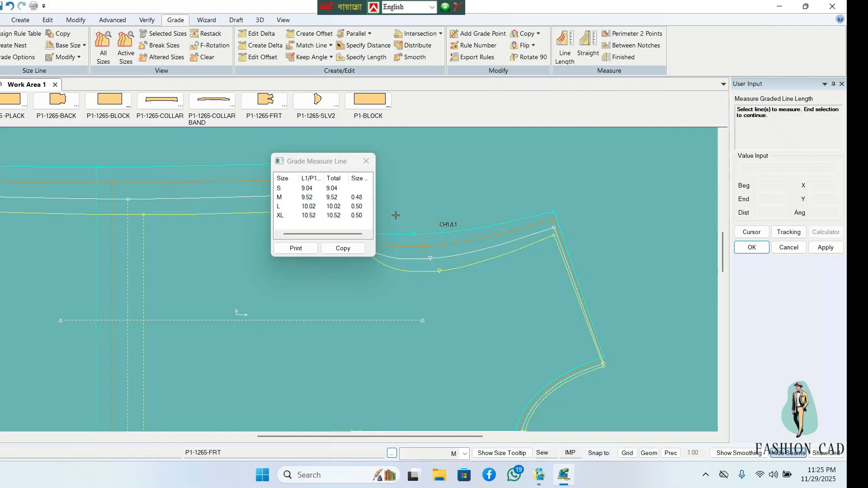
pyautogui.click(366, 161)
pyautogui.scroll(-2, 414, 184)
pyautogui.moveTo(722, 243)
pyautogui.mouseDown()
pyautogui.moveTo(719, 221)
pyautogui.moveTo(722, 242)
pyautogui.mouseUp()
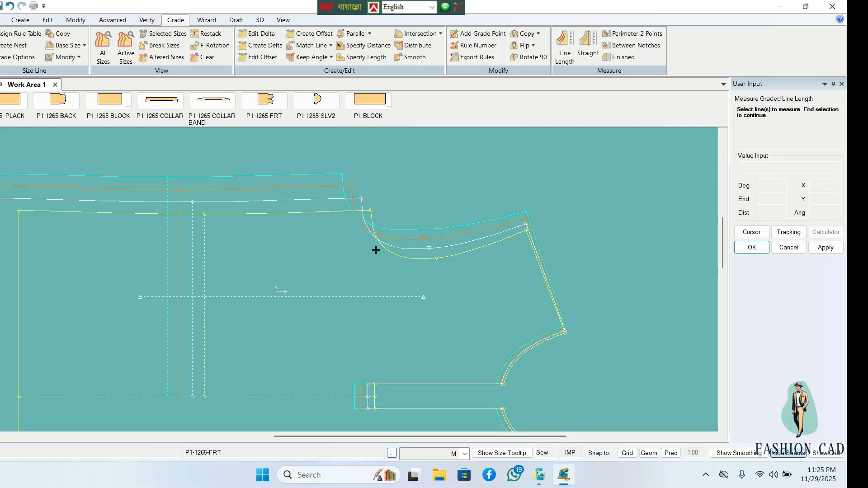
pyautogui.rightClick(525, 182)
pyautogui.click(525, 182)
# Step: Draw a rectangular piece about 4 inches high in the empty space beside the front's neck, accepting the suggested piece name
pyautogui.moveTo(393, 281); pyautogui.dragTo(452, 227, button='middle')
pyautogui.scroll(-6, 530, 218)
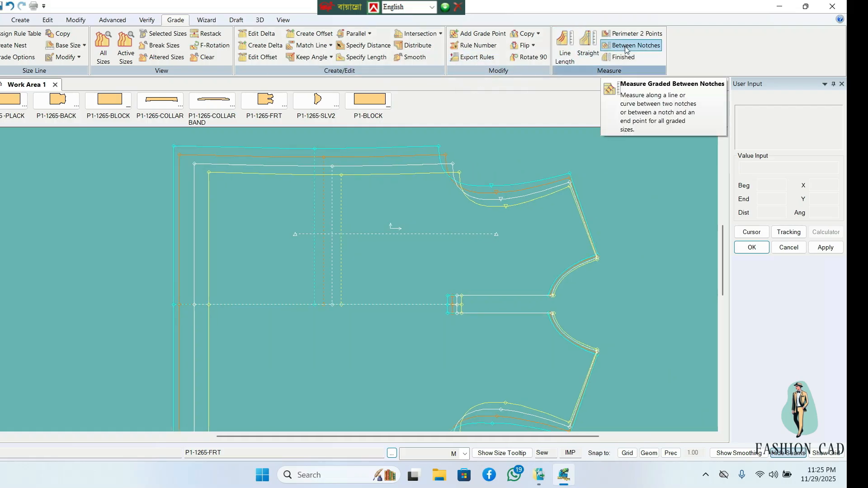
pyautogui.moveTo(416, 191); pyautogui.dragTo(242, 236, button='middle')
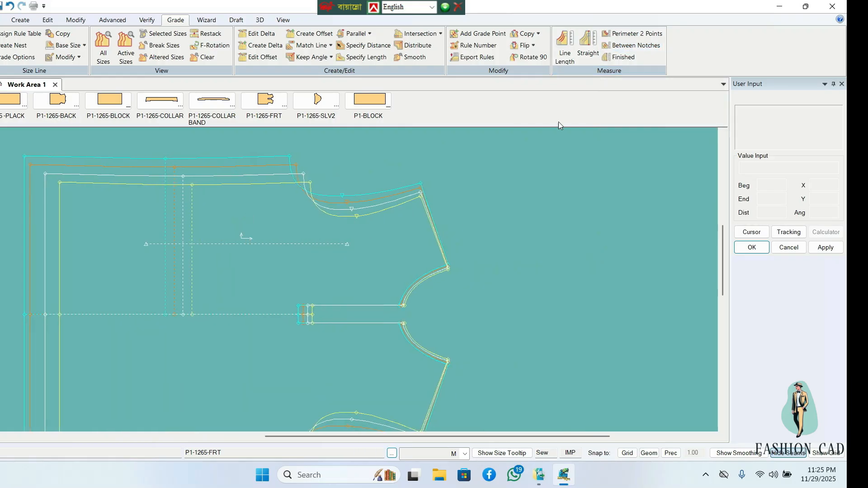
pyautogui.click(20, 20)
pyautogui.click(319, 33)
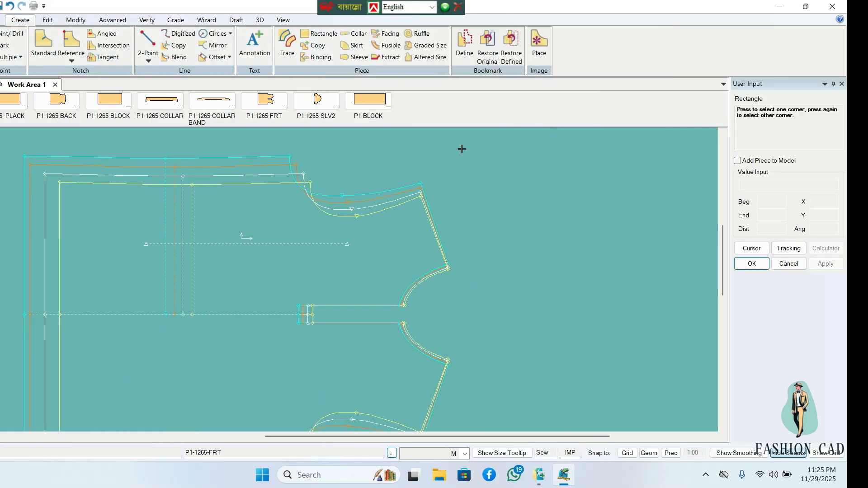
pyautogui.click(495, 173)
pyautogui.click(616, 233)
pyautogui.rightClick(655, 189)
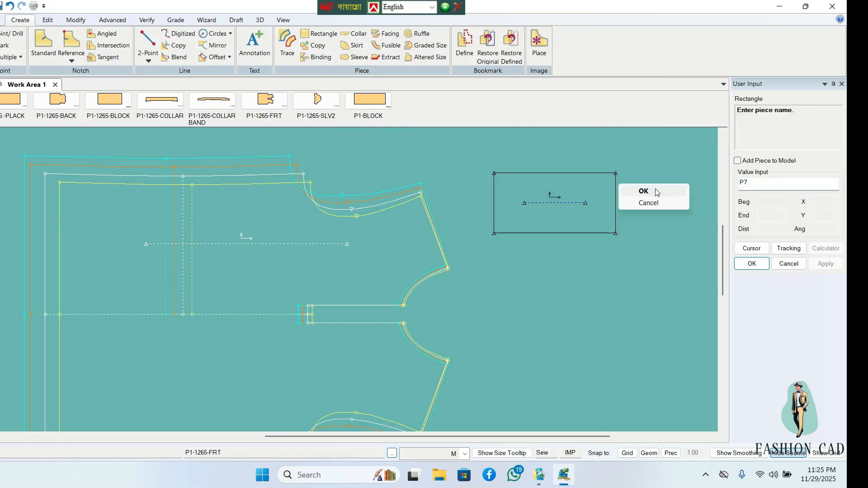
pyautogui.click(655, 189)
pyautogui.rightClick(656, 189)
pyautogui.click(656, 189)
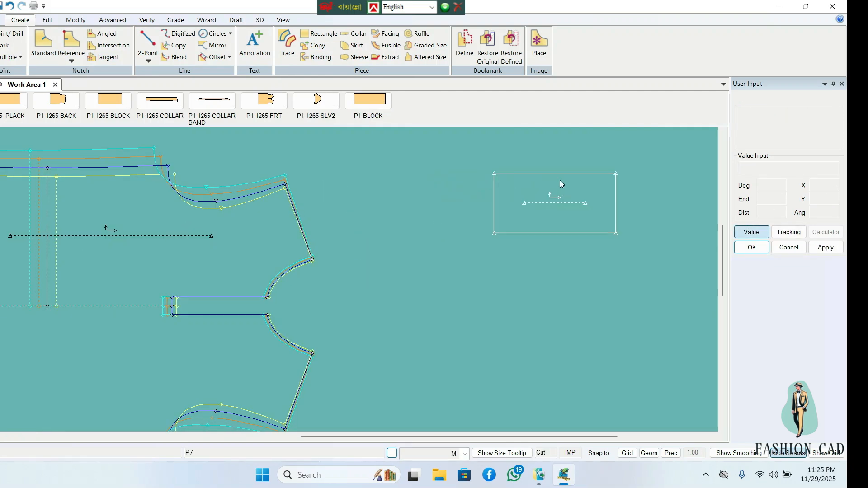
# Step: Move the rectangular piece closer to the front piece
pyautogui.moveTo(559, 182); pyautogui.dragTo(474, 185)
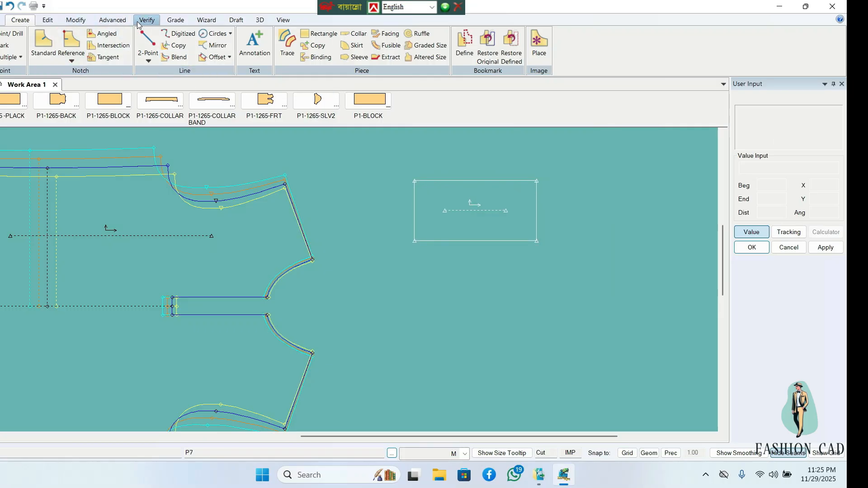
pyautogui.click(169, 21)
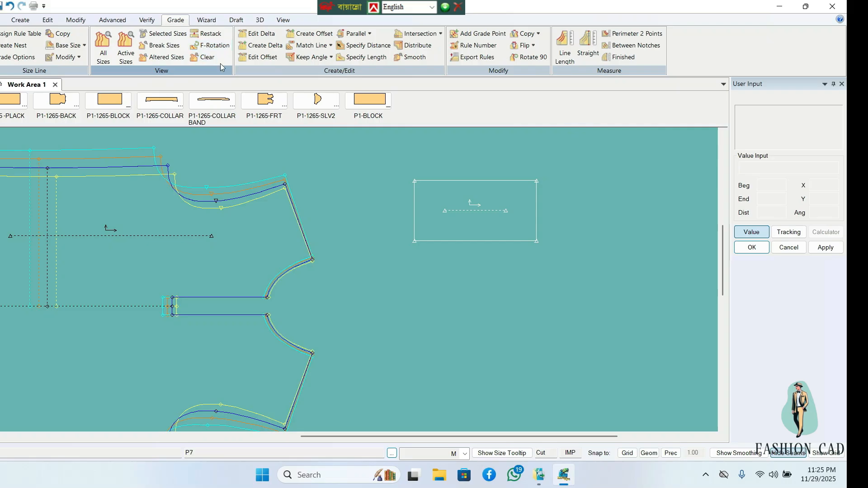
pyautogui.moveTo(500, 203); pyautogui.dragTo(461, 207)
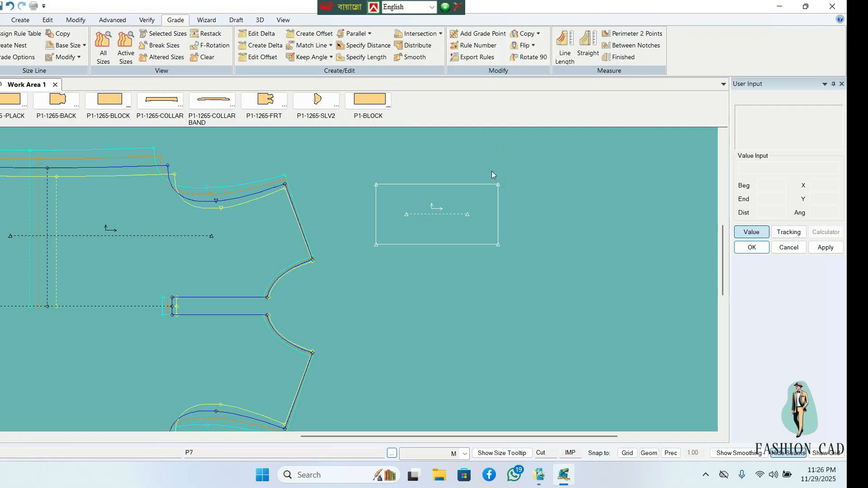
# Step: Try grading the rectangle's two corners farthest from the front with Edit Delta, Delta X .5 for every size break, and undo it
pyautogui.click(258, 34)
pyautogui.moveTo(533, 175); pyautogui.dragTo(492, 266)
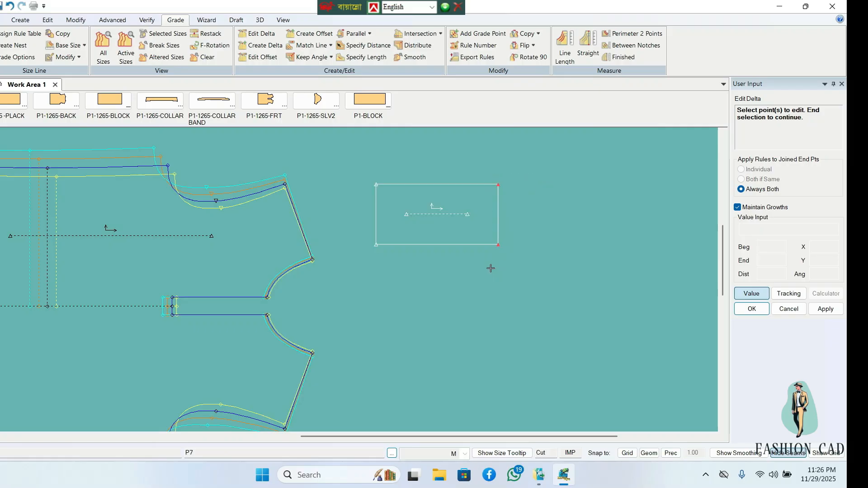
pyautogui.rightClick(586, 201)
pyautogui.click(586, 201)
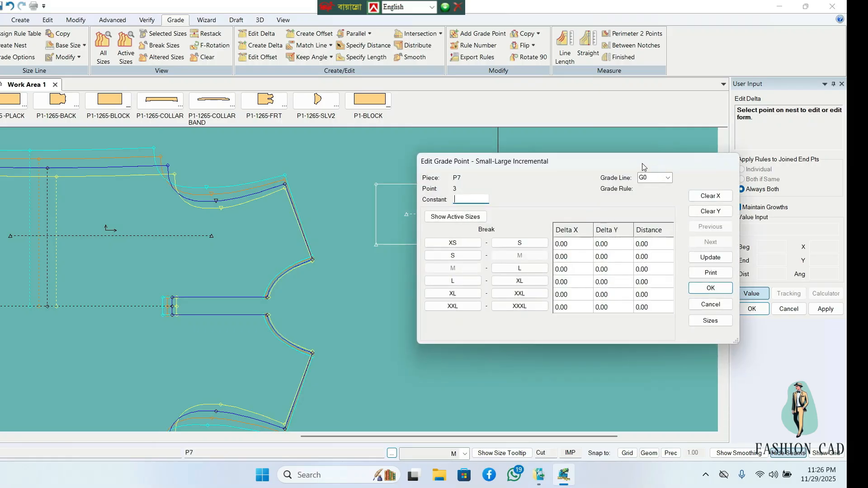
pyautogui.moveTo(638, 165); pyautogui.dragTo(335, 164)
pyautogui.click(417, 196)
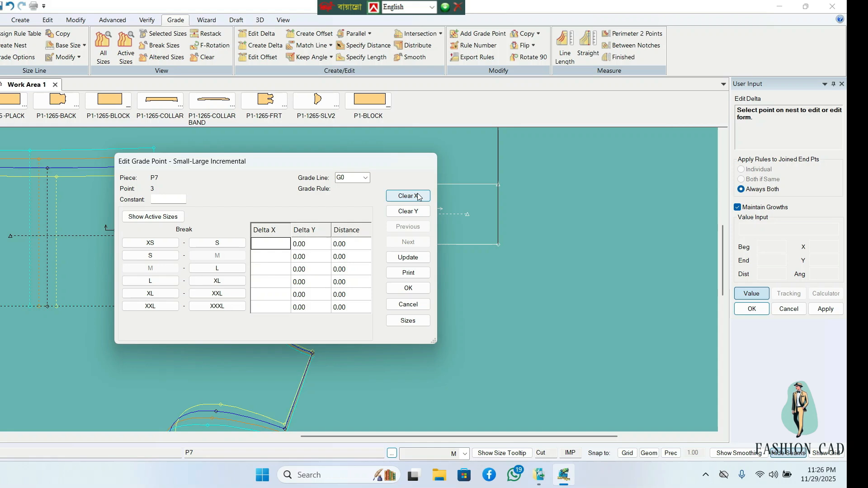
pyautogui.write('.5')
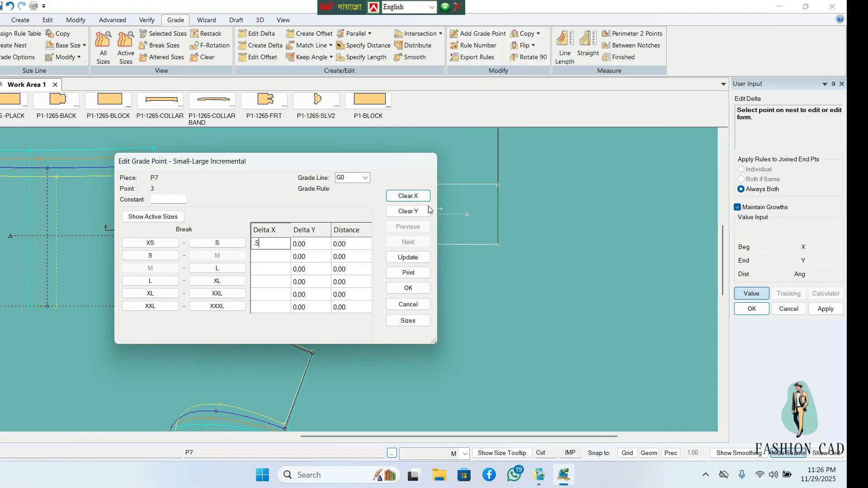
pyautogui.click(403, 261)
pyautogui.click(409, 288)
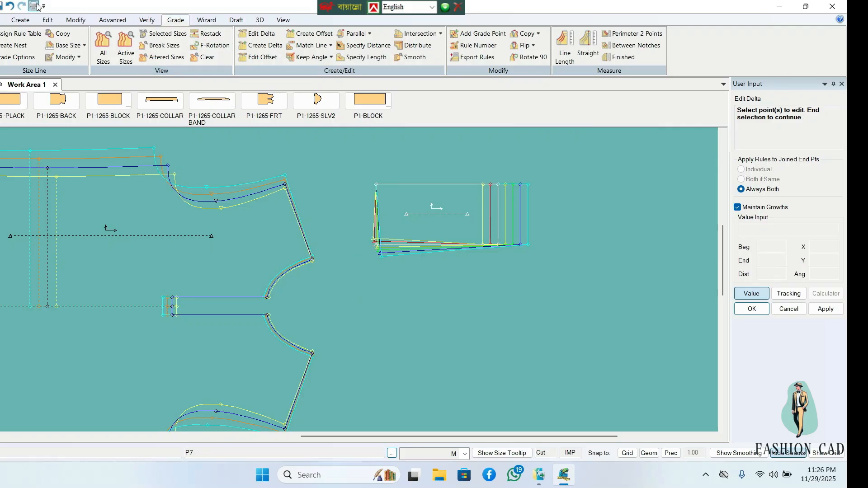
pyautogui.click(10, 6)
# Step: Add grade points at the corners of the rectangular piece
pyautogui.moveTo(411, 229); pyautogui.dragTo(437, 222)
pyautogui.scroll(2, 437, 221)
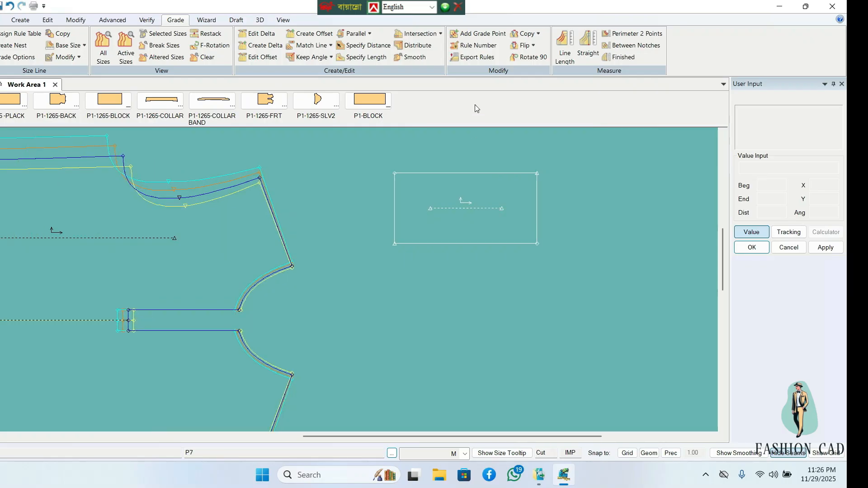
pyautogui.click(471, 34)
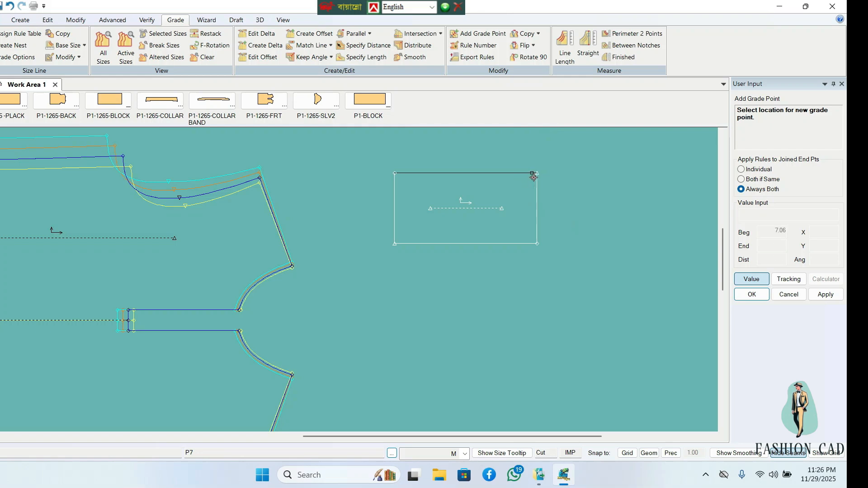
pyautogui.click(532, 244)
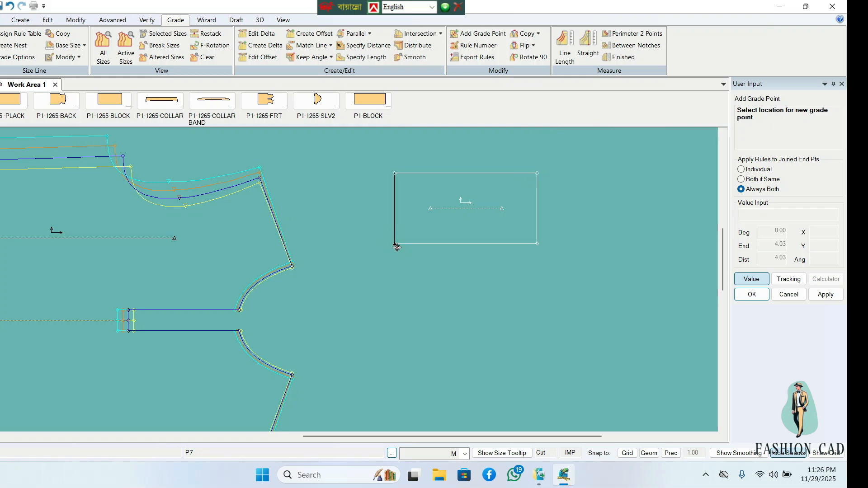
pyautogui.scroll(-2, 397, 260)
pyautogui.rightClick(545, 204)
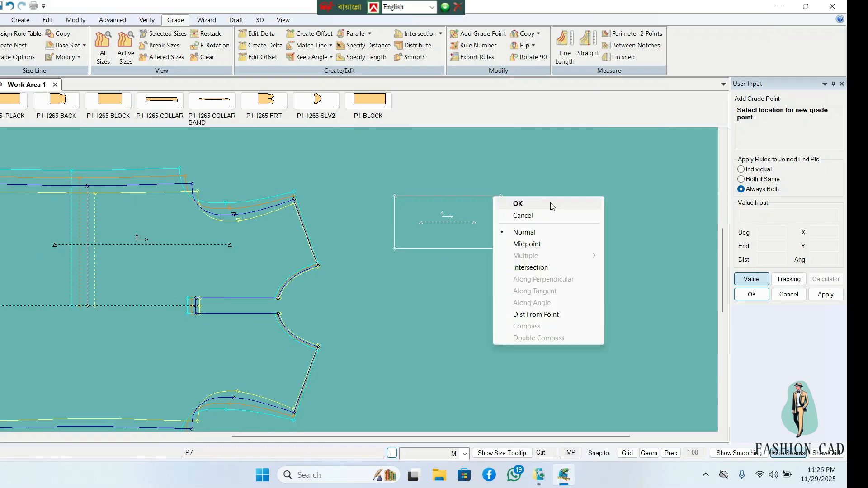
pyautogui.click(551, 203)
# Step: Grade the rectangle's two corners farthest from the front with Edit Delta, setting Delta X to 1 for every size break
pyautogui.moveTo(479, 233); pyautogui.dragTo(453, 249)
pyautogui.scroll(3, 458, 230)
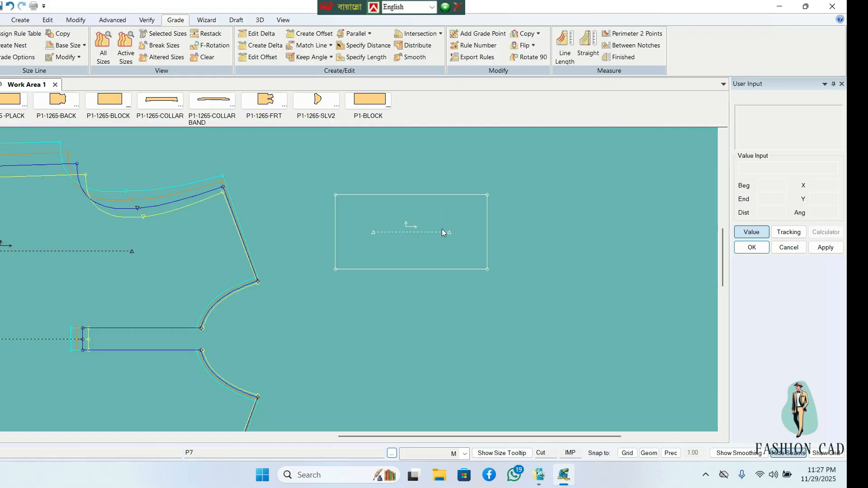
pyautogui.moveTo(439, 236); pyautogui.dragTo(437, 220)
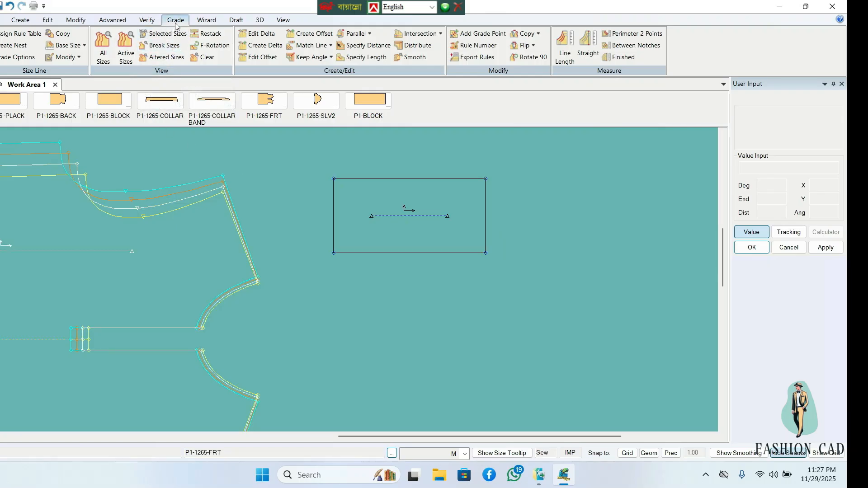
pyautogui.click(254, 36)
pyautogui.moveTo(514, 168); pyautogui.dragTo(484, 268)
pyautogui.rightClick(568, 195)
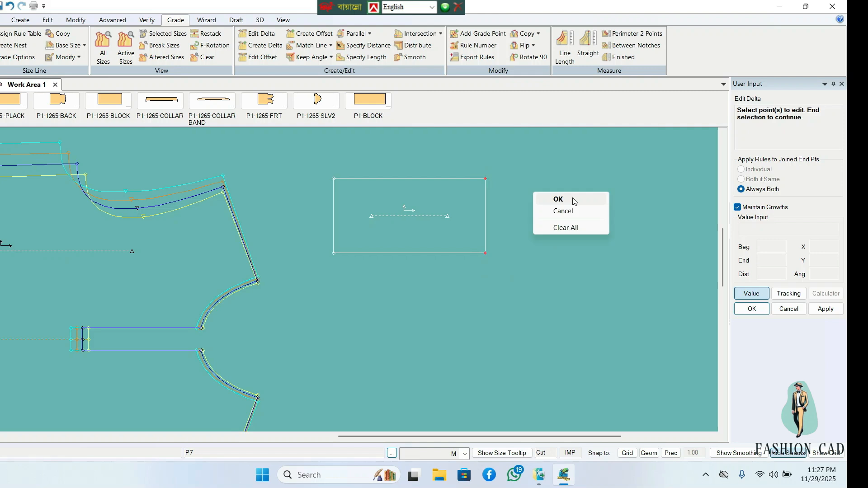
pyautogui.click(574, 200)
pyautogui.moveTo(578, 168); pyautogui.dragTo(177, 176)
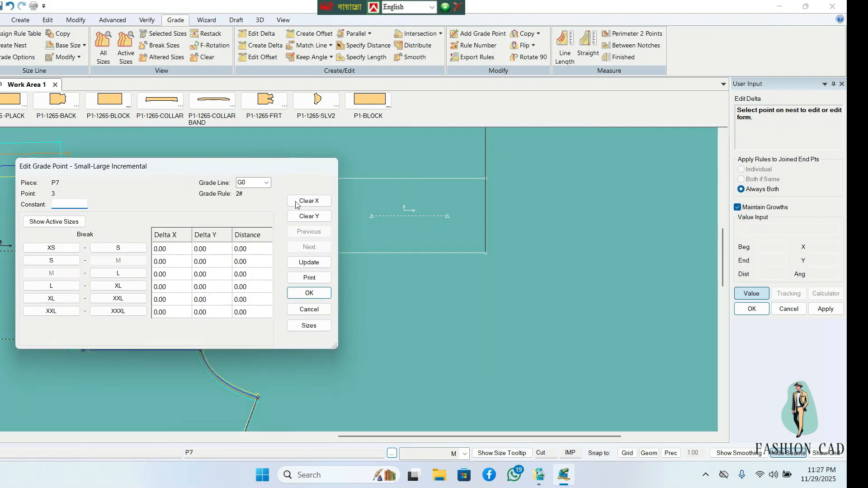
pyautogui.click(303, 204)
pyautogui.write('1')
pyautogui.click(310, 263)
pyautogui.click(311, 294)
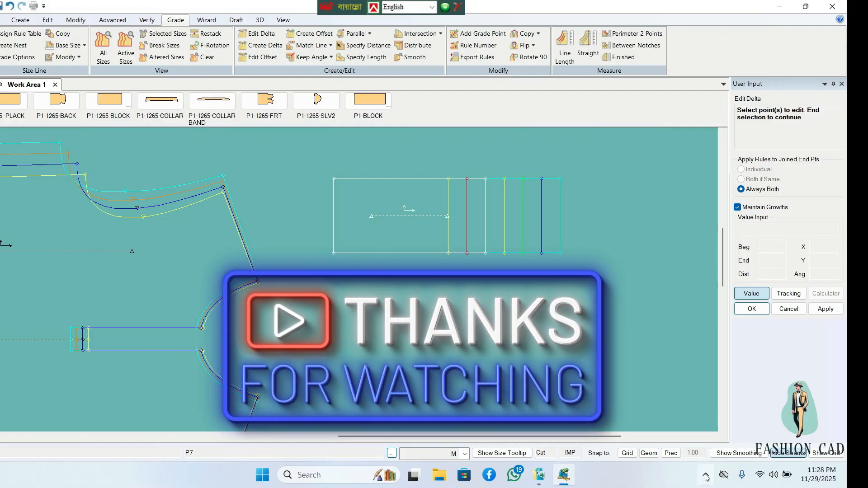
pyautogui.click(706, 476)
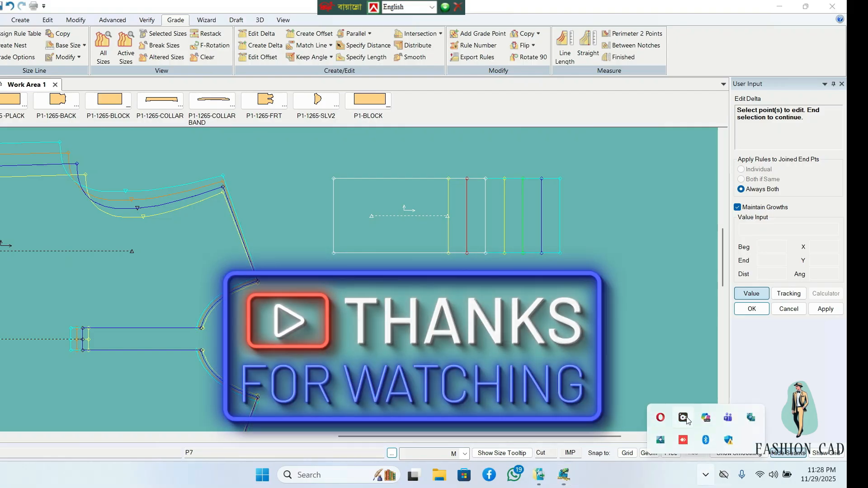